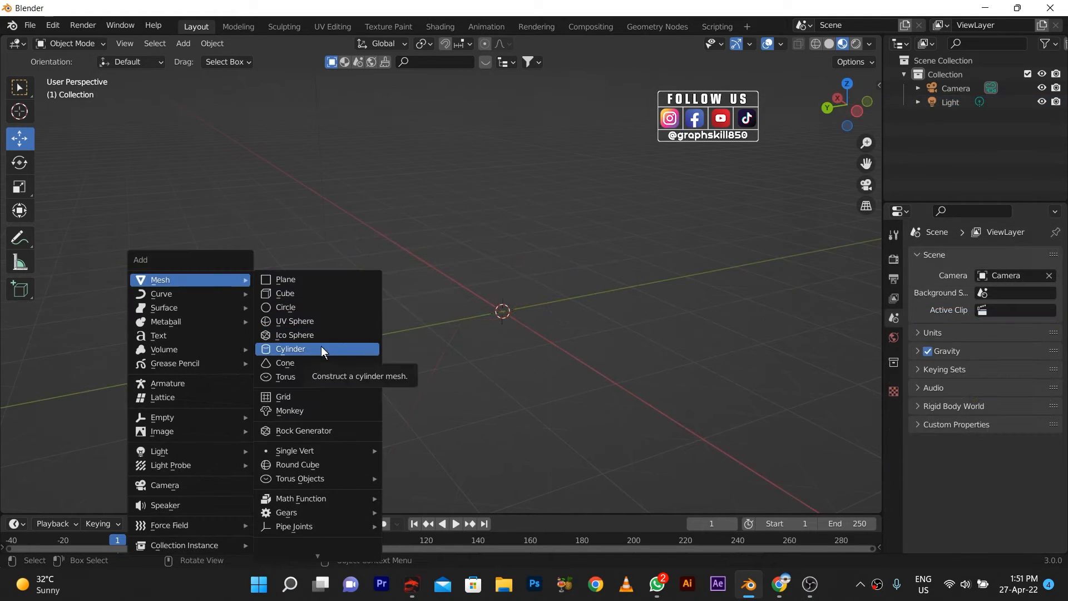
Add a cylinder mesh to the scene and enter Edit Mode on it.
left_click(321, 349)
middle_click_drag(476, 326, 555, 368)
key("Tab")
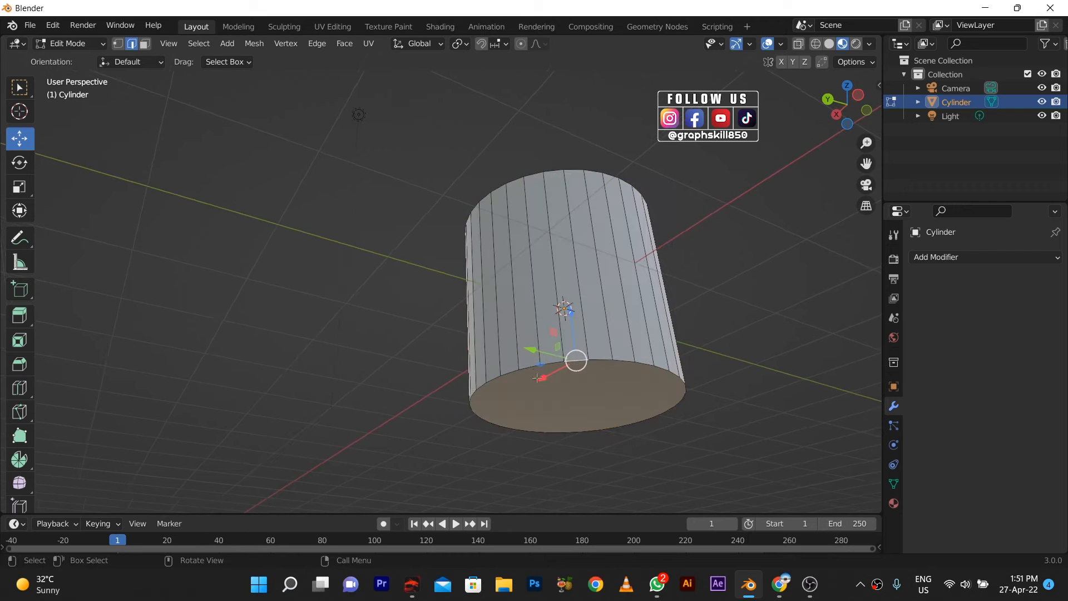
Round the cylinder's bottom rim with a 6-segment bevel on its edge loop.
left_click(576, 360, "alt")
key("ctrl+b")
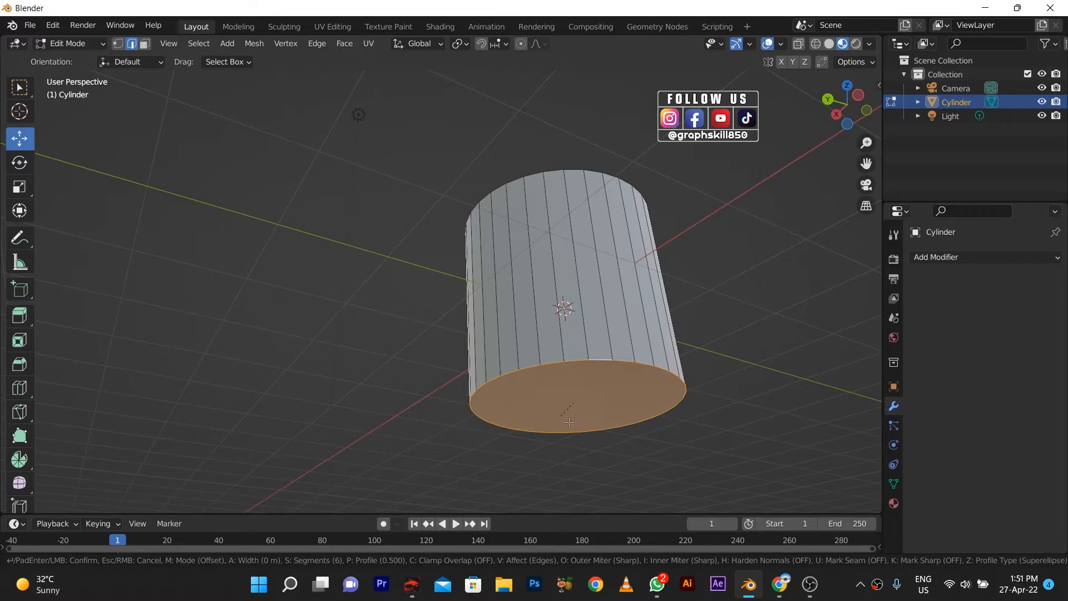
scroll(584, 423, "up", 5)
left_click(586, 459)
left_click(469, 403, "alt")
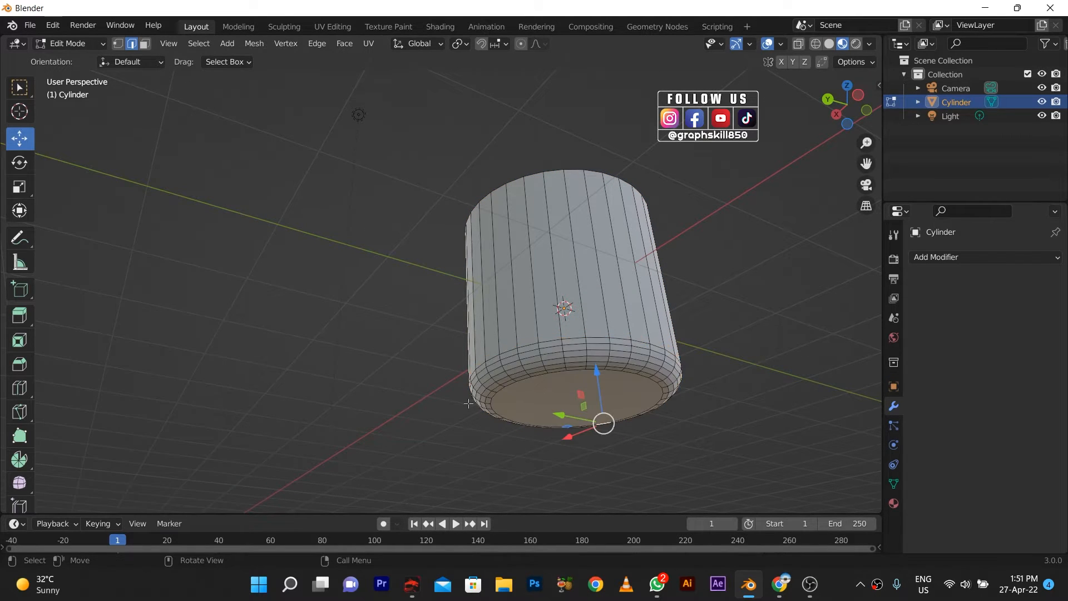
Extrude the cylinder's bottom face about 0.036 m inward and inset it by about 0.046 m.
left_click(145, 43)
middle_click_drag(501, 323, 503, 376)
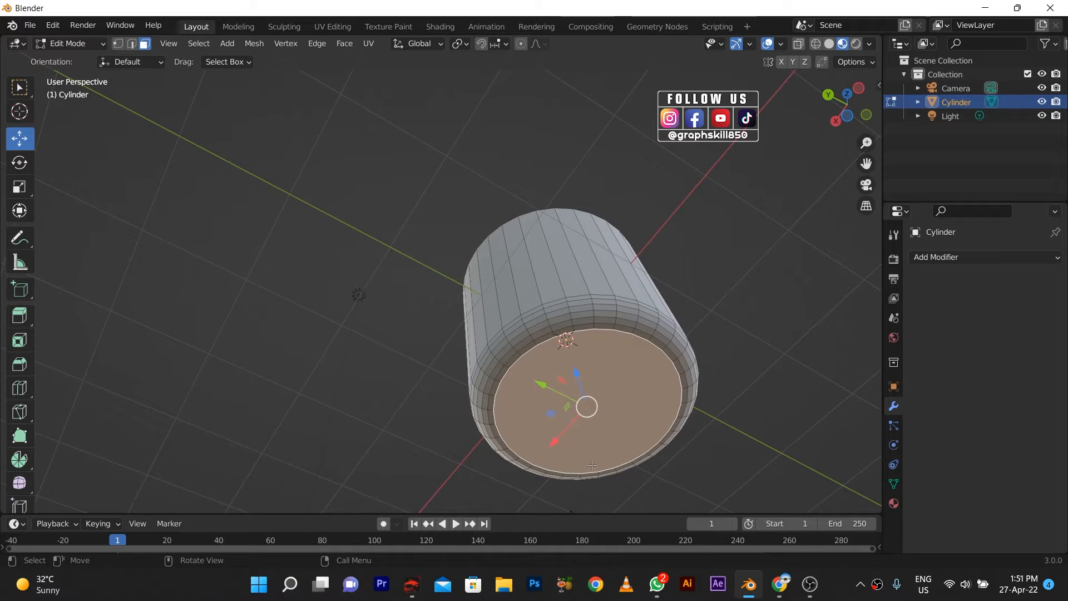
key("e")
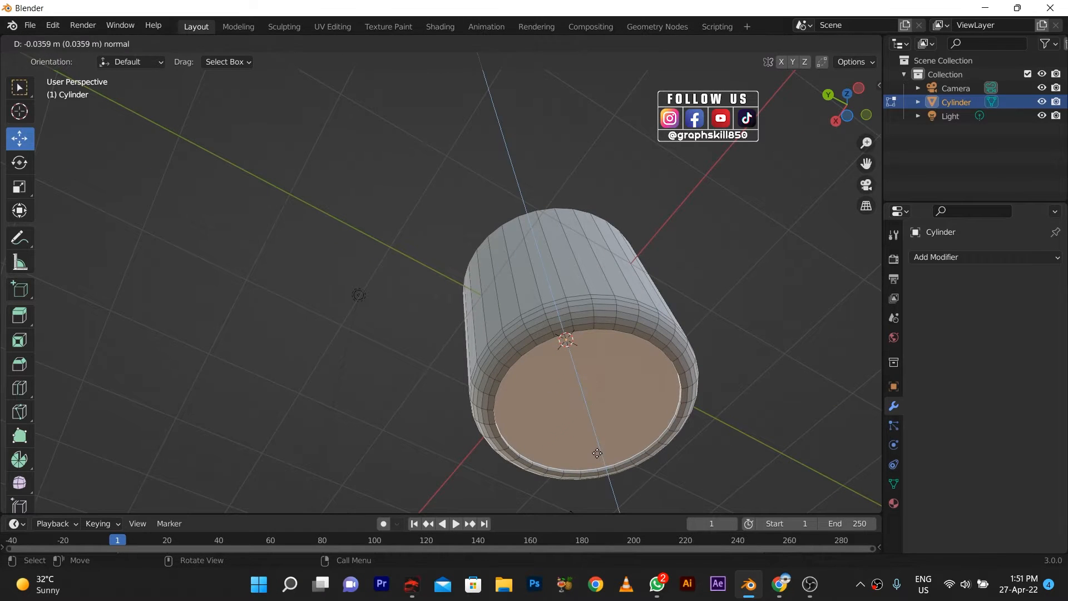
left_click(597, 454)
key("i")
left_click(593, 462)
key("e")
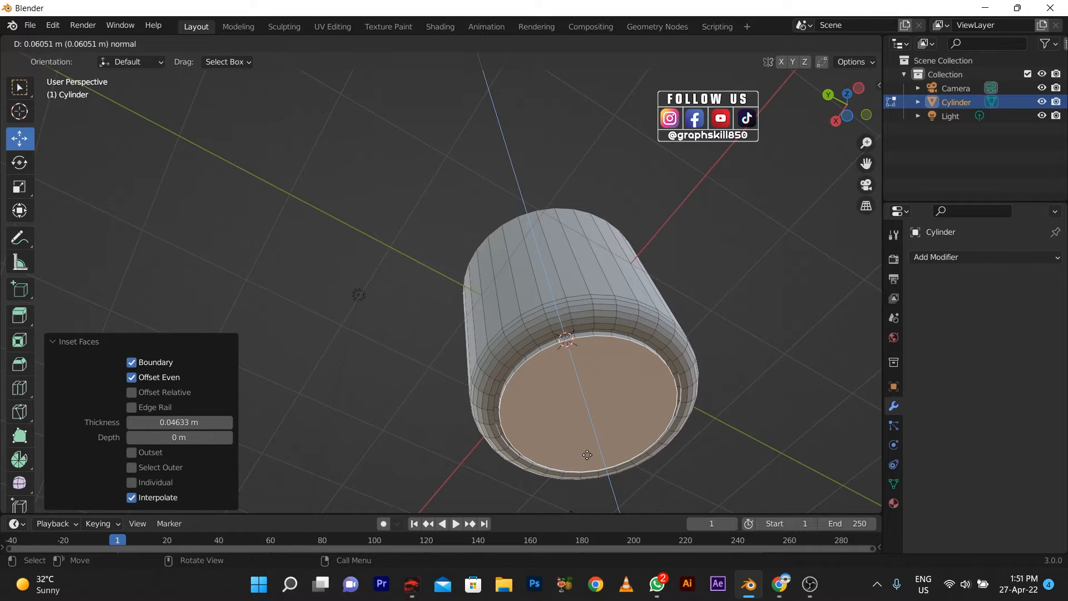
right_click(587, 454)
middle_click_drag(637, 381, 647, 338)
key("ctrl+z")
Select the narrow ring of faces around the bottom face and extrude it about 0.097 m to form a foot.
scroll(719, 286, "up", 2)
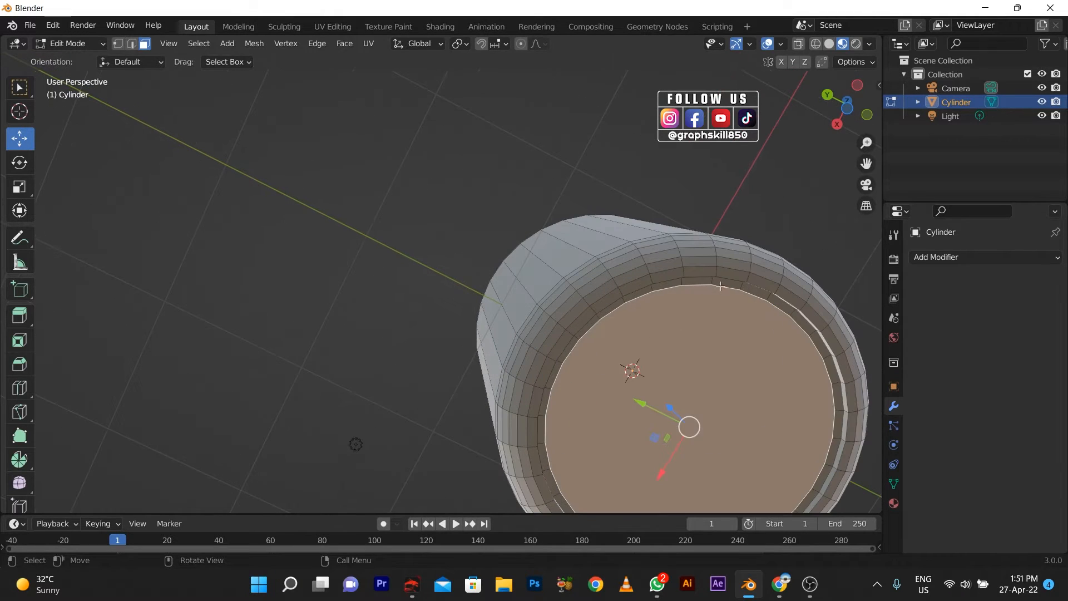
left_click(720, 285)
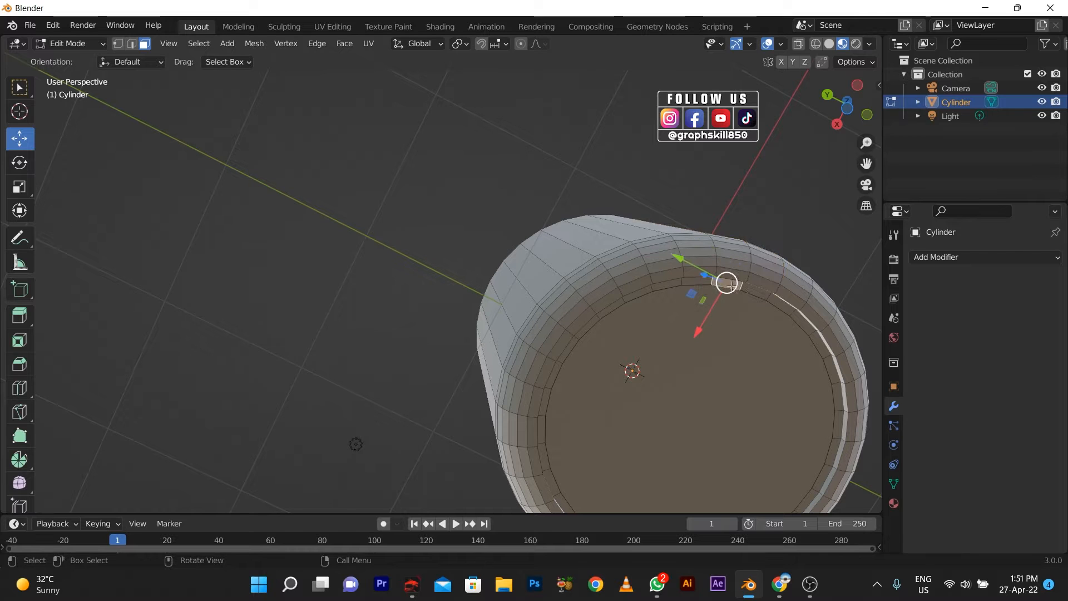
left_click(751, 282, "alt")
middle_click_drag(751, 286, 713, 278)
left_click(847, 107)
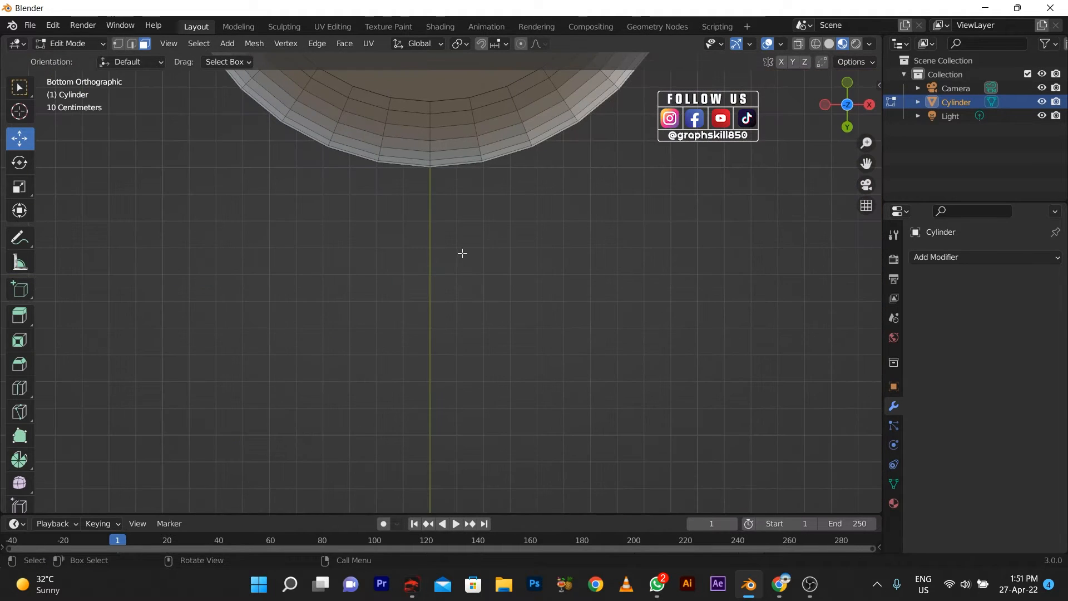
middle_click_drag(462, 253, 480, 499, "shift")
left_click(486, 348)
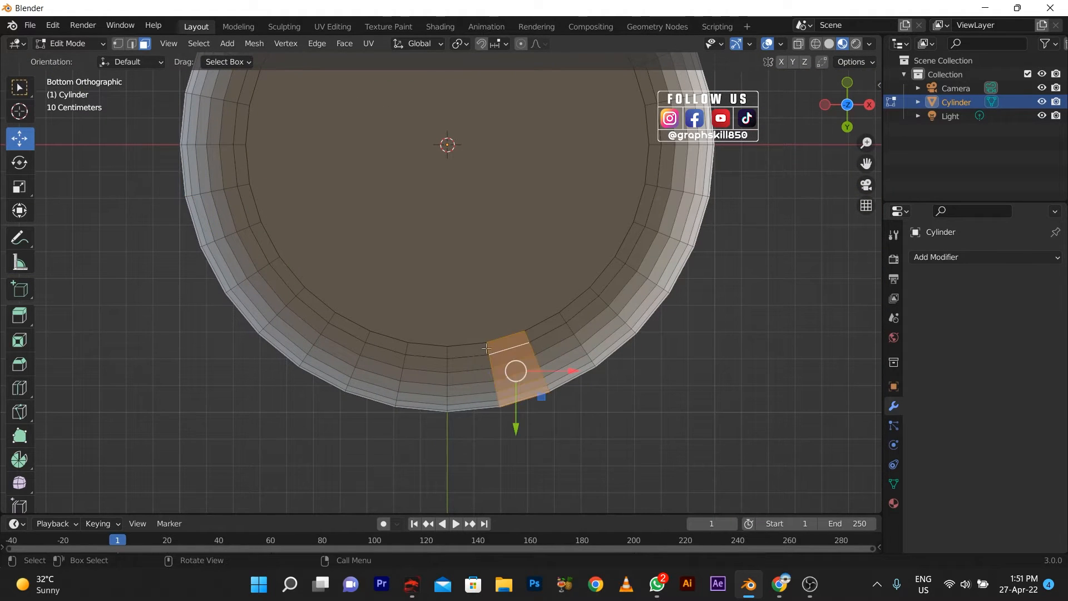
left_click(486, 348, "alt")
scroll(487, 348, "down", 3)
middle_click_drag(487, 348, 430, 327)
key("e")
left_click(444, 466)
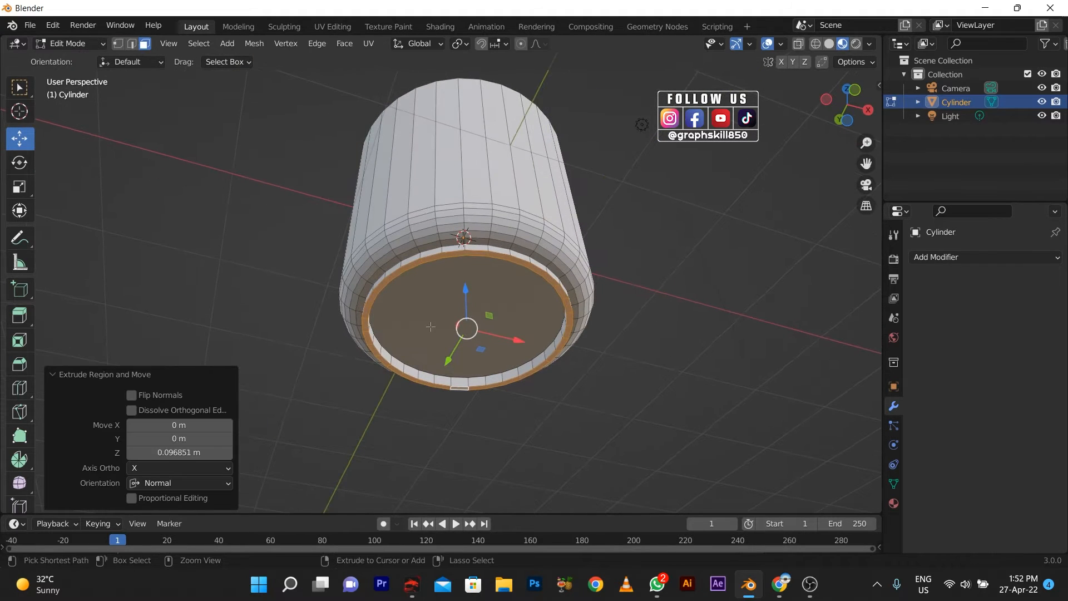
Add one centered loop cut around the extruded foot ring on the base.
key("ctrl+r")
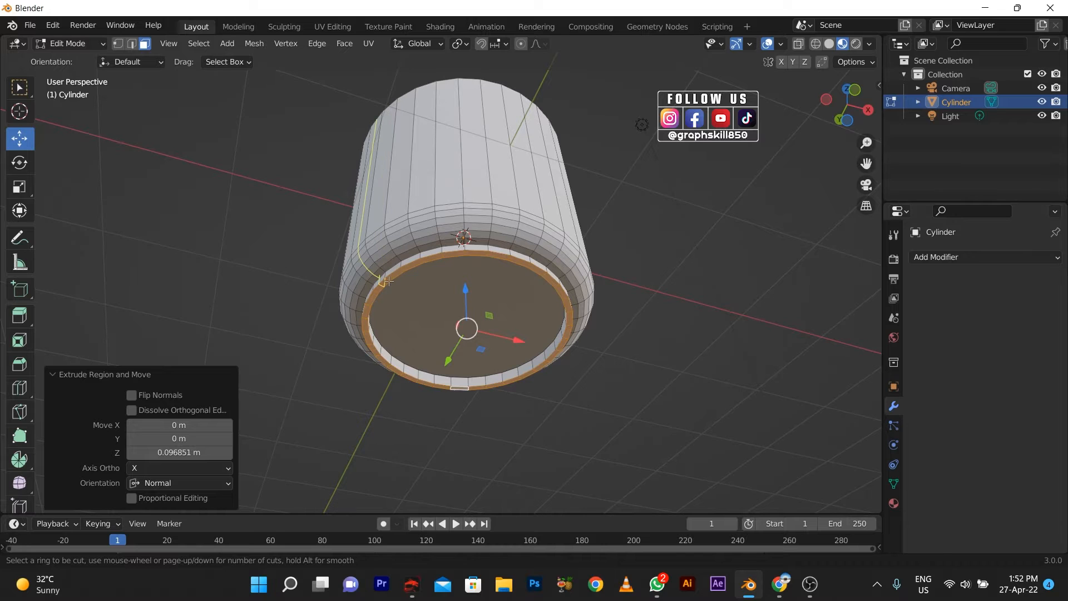
left_click(383, 282)
right_click(383, 285)
key("s")
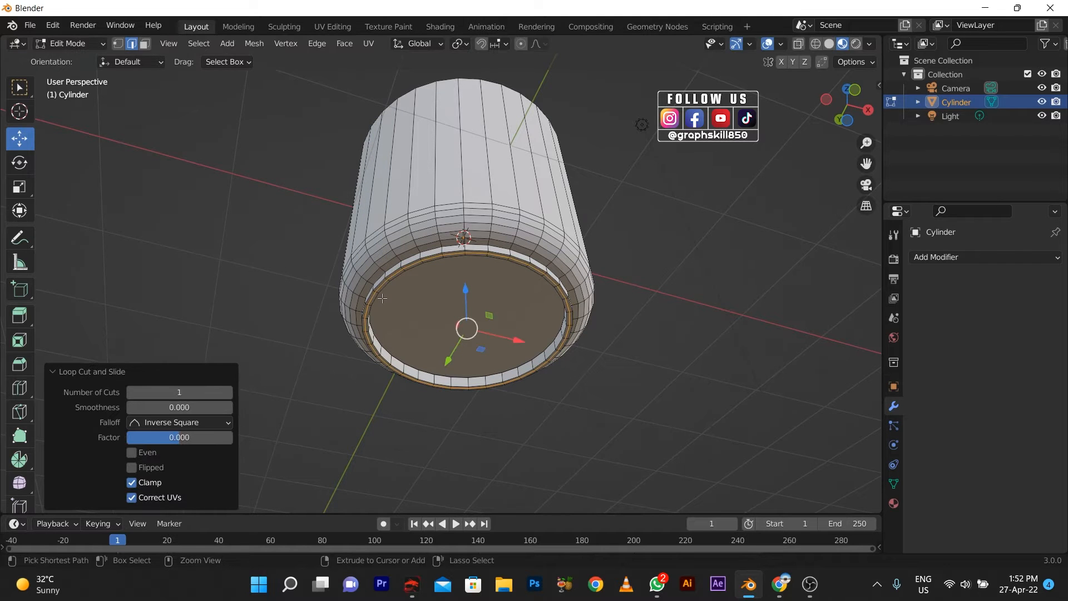
right_click(380, 305)
Bevel the new foot-ring loop with 6 segments and a width of about 0.031 m, and return to Object Mode.
middle_click_drag(464, 323, 476, 333)
left_click_drag(477, 313, 477, 316)
key("ctrl+b")
left_click(495, 335)
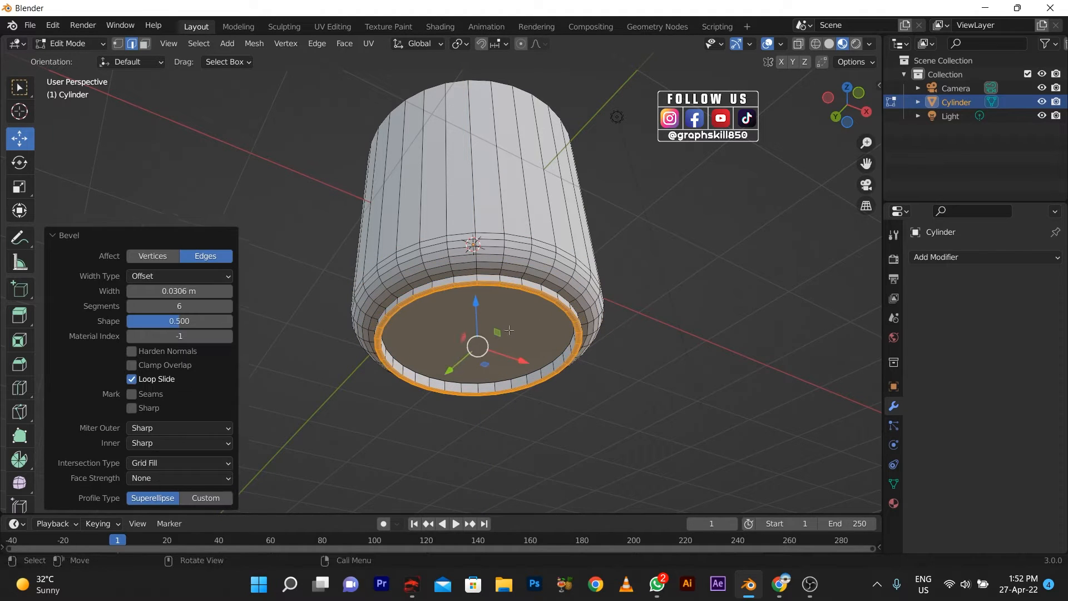
middle_click_drag(489, 337, 477, 429)
key("Tab")
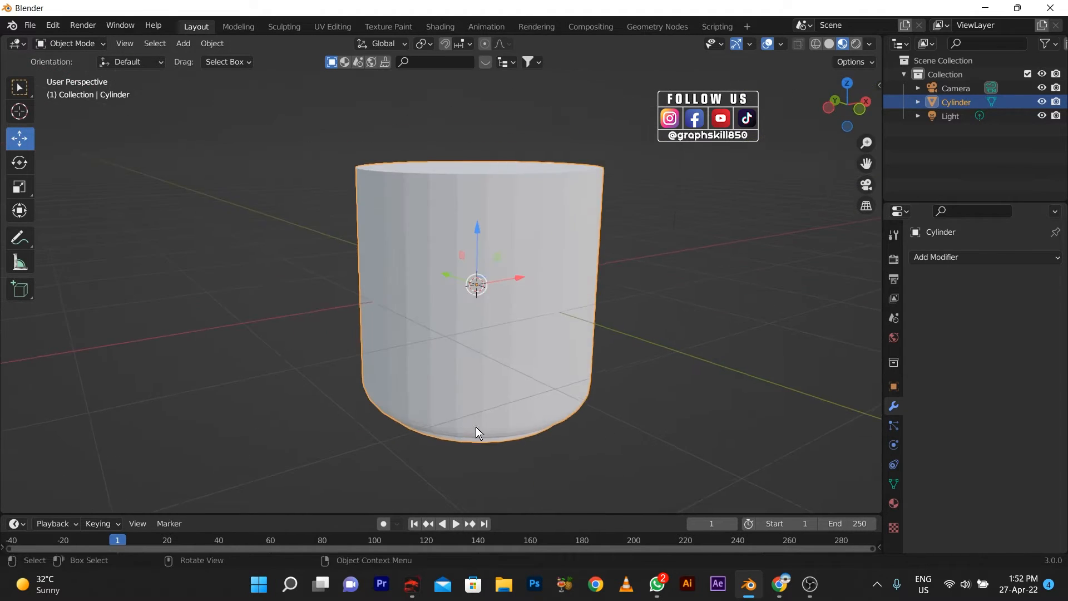
In Edit Mode, inset the cylinder's top face by about 0.087 m.
middle_click_drag(433, 392, 501, 233)
key("Tab")
left_click(144, 44)
left_click(492, 223)
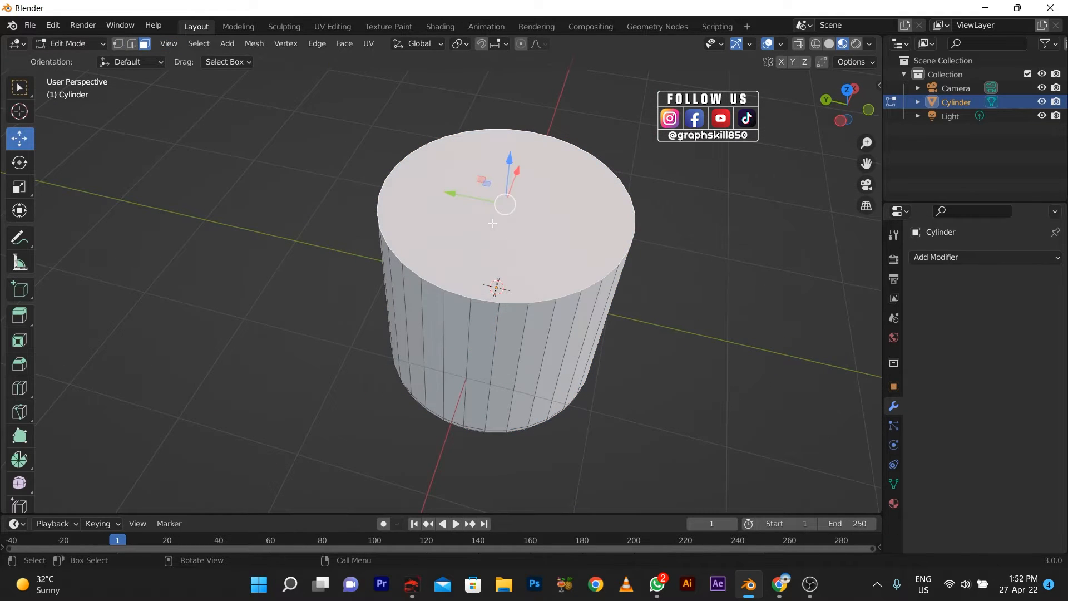
key("u")
key("Escape")
key("i")
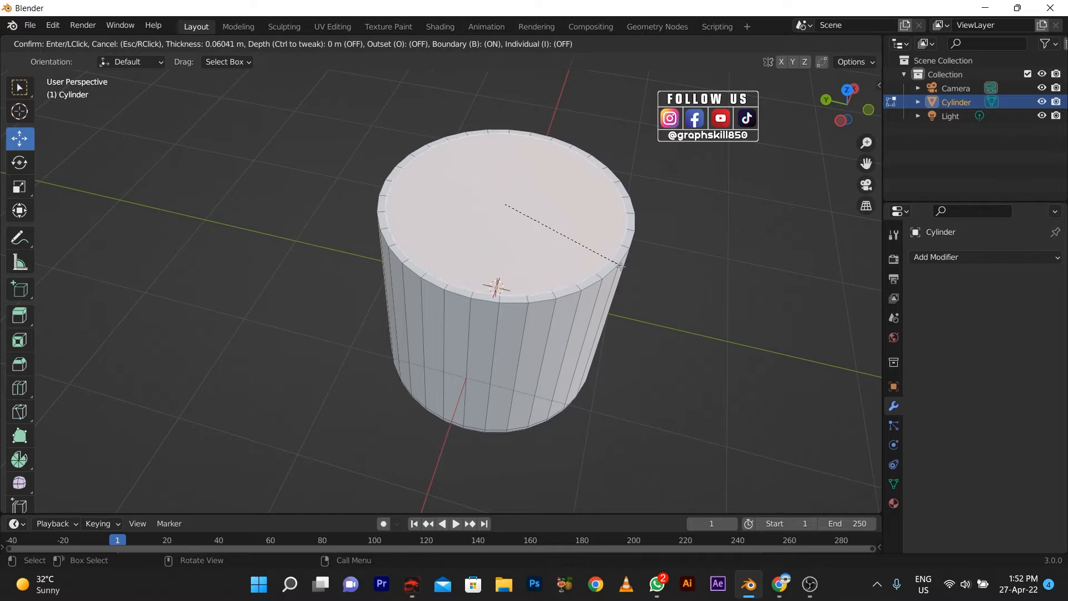
left_click(617, 265)
Hollow the cylinder by extruding the inset top face about 1.8 m downward, and return to Object Mode with Material Preview shading.
middle_click_drag(549, 302, 532, 273)
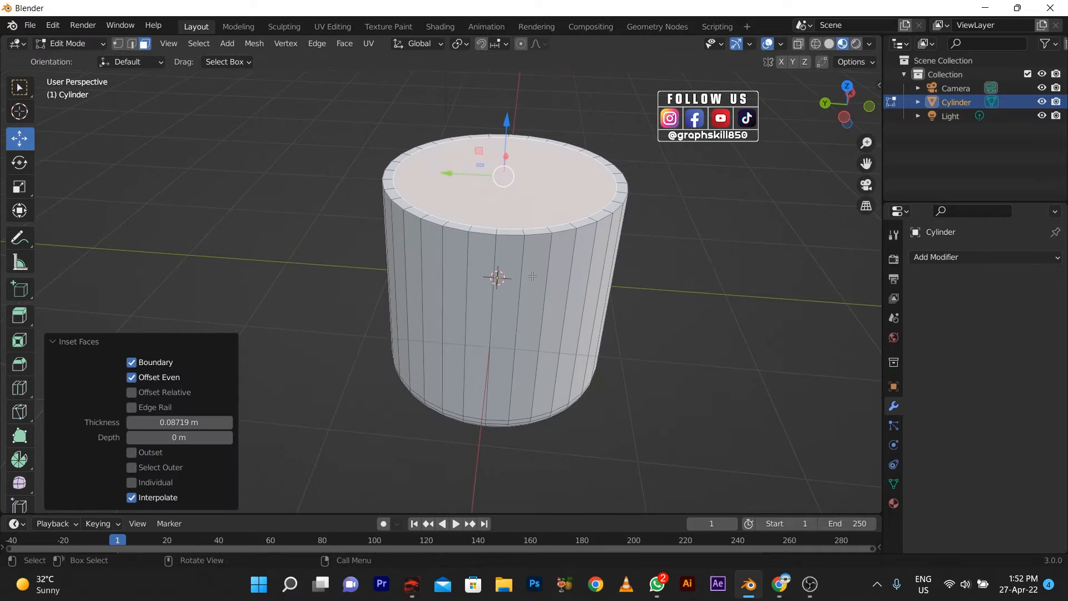
key("KP_1")
left_click(799, 45)
left_click(815, 44)
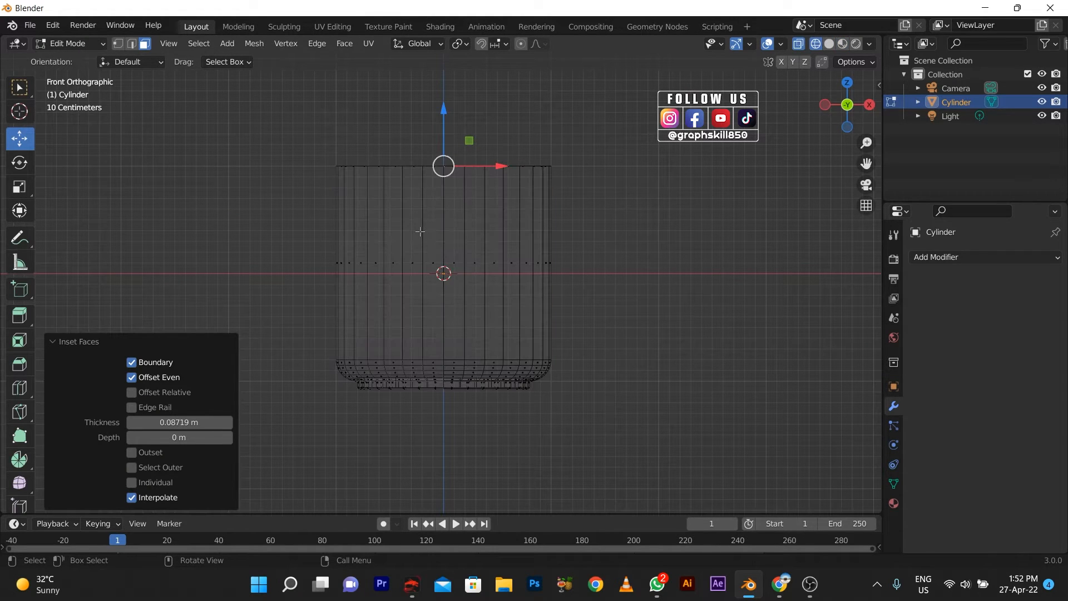
key("e")
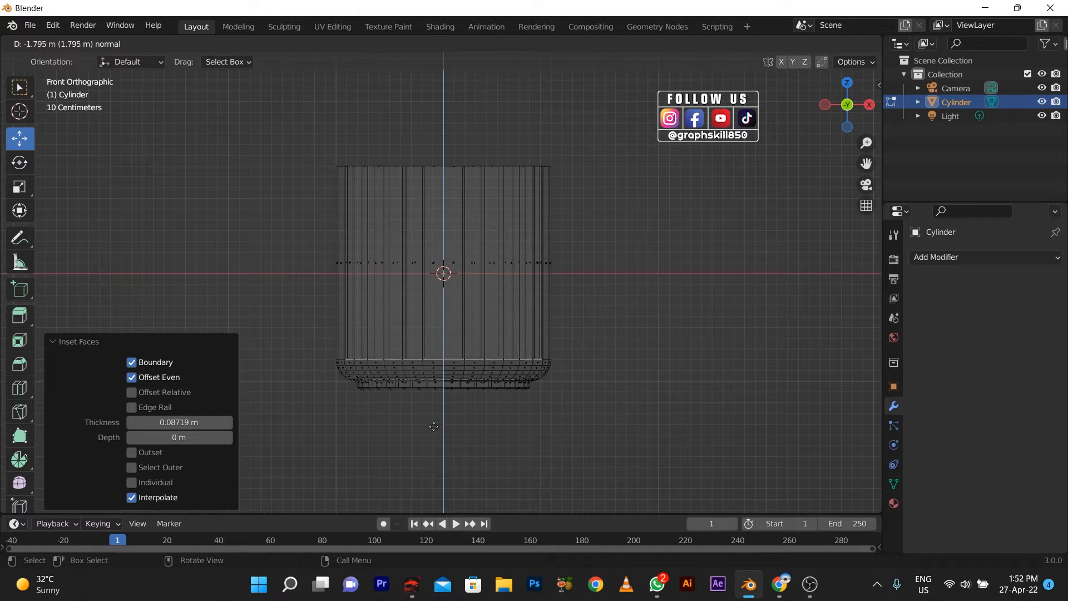
left_click(433, 426)
middle_click_drag(434, 425, 438, 487)
key("Tab")
left_click(842, 44)
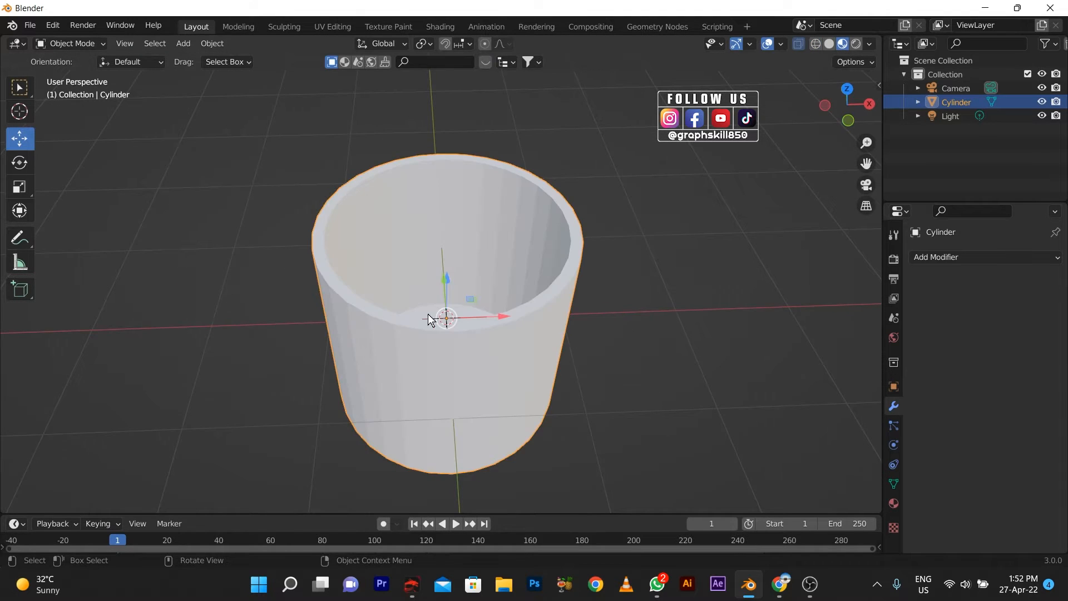
Show the cup from the front in Solid shading with X-ray off, and enter Edit Mode.
middle_click_drag(428, 314, 422, 248)
key("Tab")
key("Tab")
left_click(848, 111)
key("shift+z")
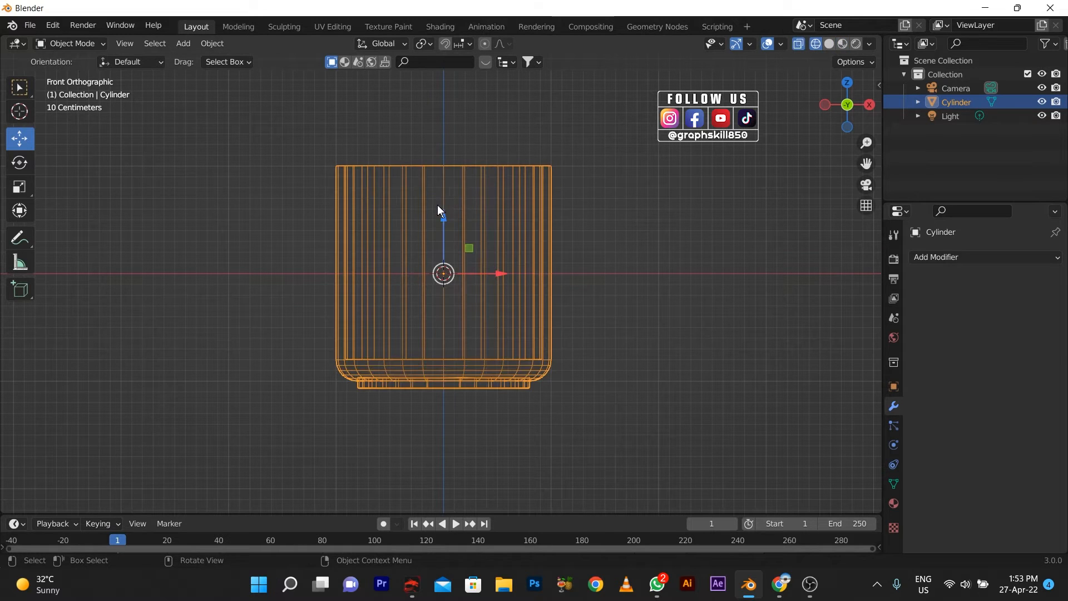
left_click(829, 43)
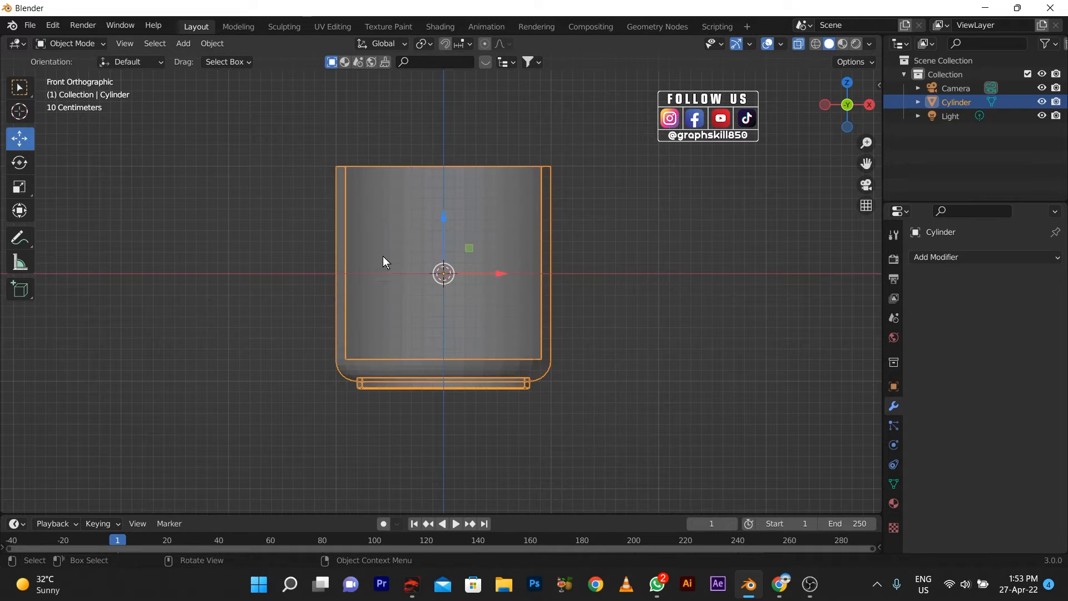
left_click(799, 43)
key("Tab")
Try a loop cut around the cup's outer wall below the rim at factor -0.678, and undo it.
key("ctrl+r")
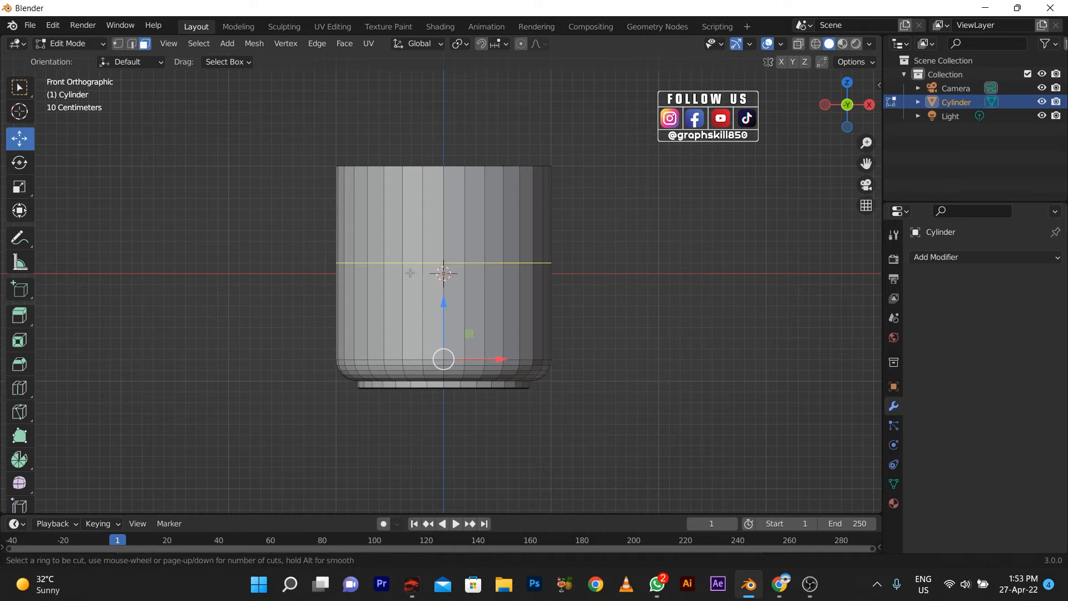
left_click(402, 261)
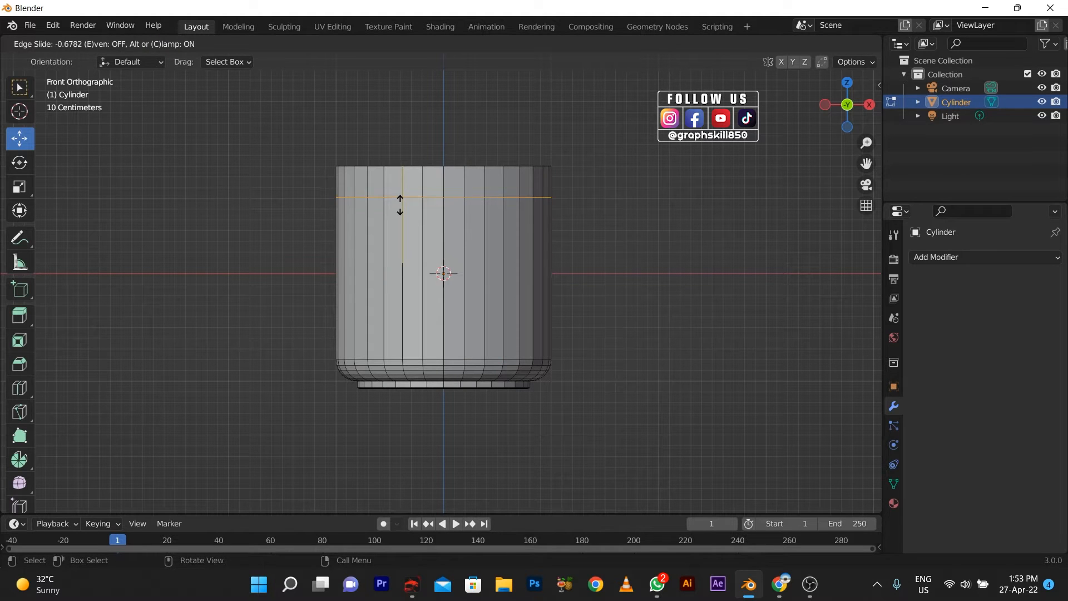
left_click(400, 205)
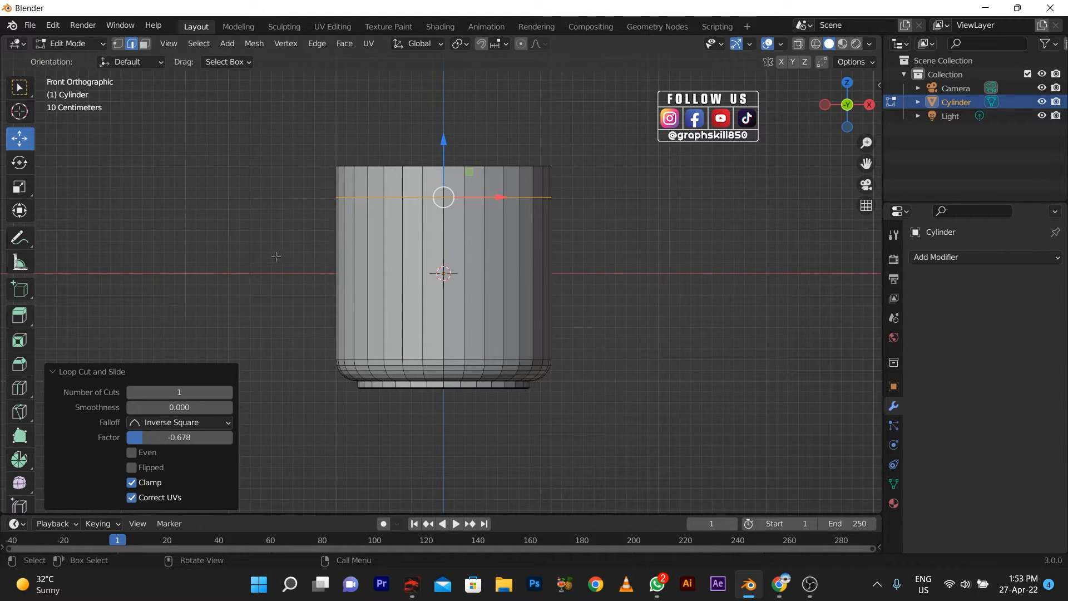
middle_click_drag(276, 256, 389, 278)
key("ctrl+z")
key("ctrl+z")
key("ctrl+z")
Try a loop cut below the cup's rim at factor -0.725, checking the reference mug photo in Chrome.
key("ctrl+r")
left_click(420, 270)
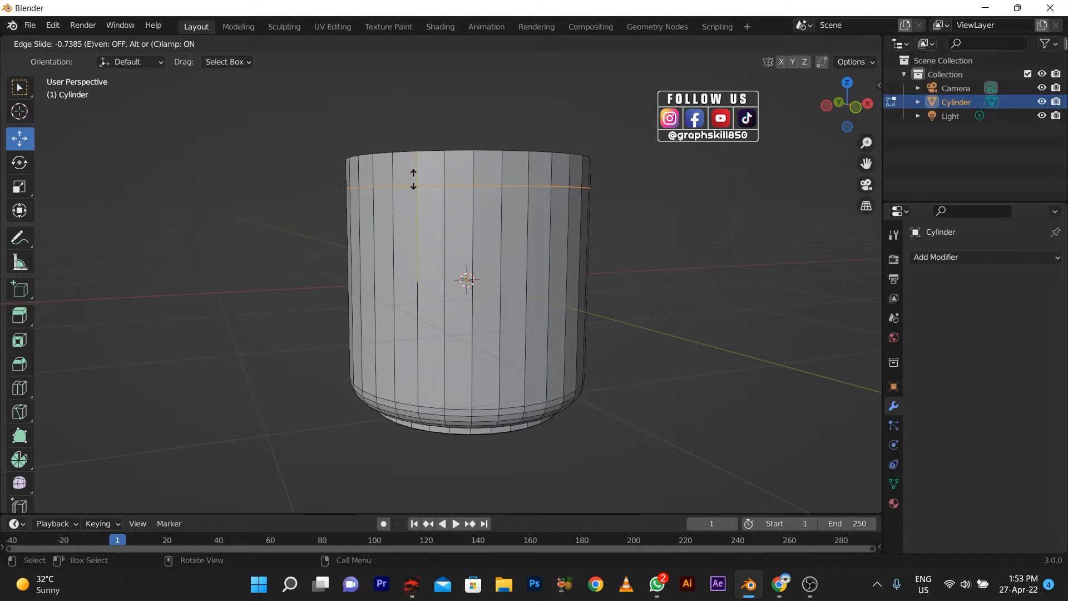
left_click(418, 181)
left_click(779, 584)
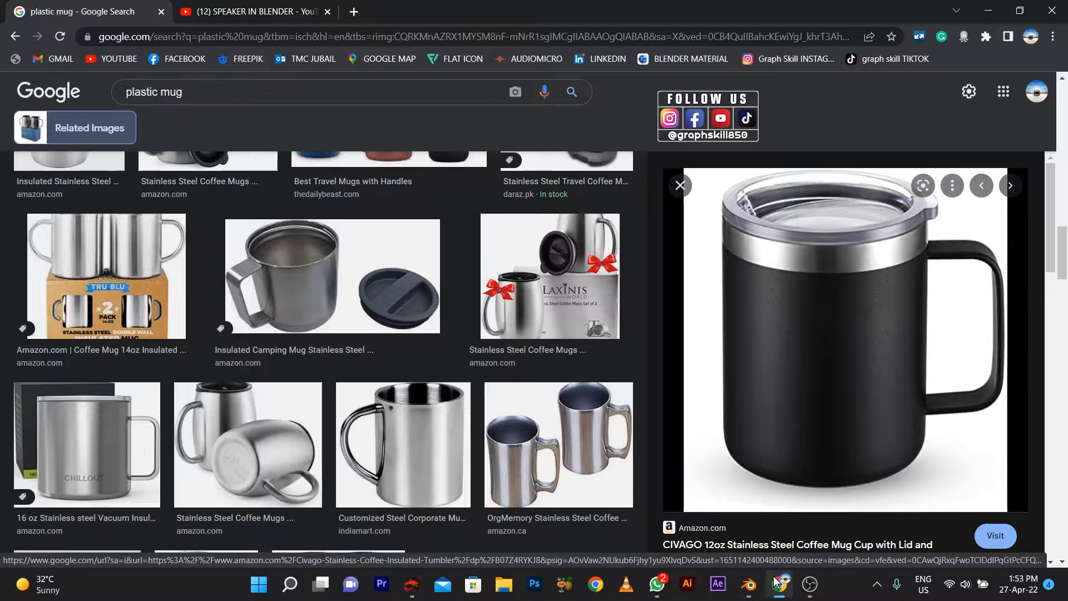
left_click(778, 583)
Try a second loop cut around the middle of the cup's outer wall.
key("ctrl+r")
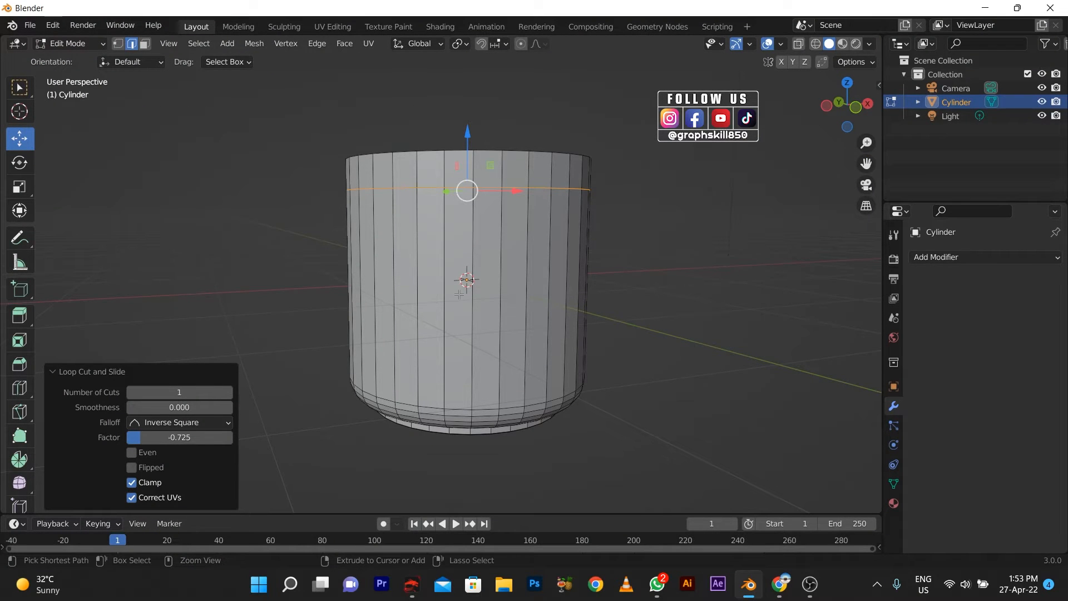
left_click(466, 261)
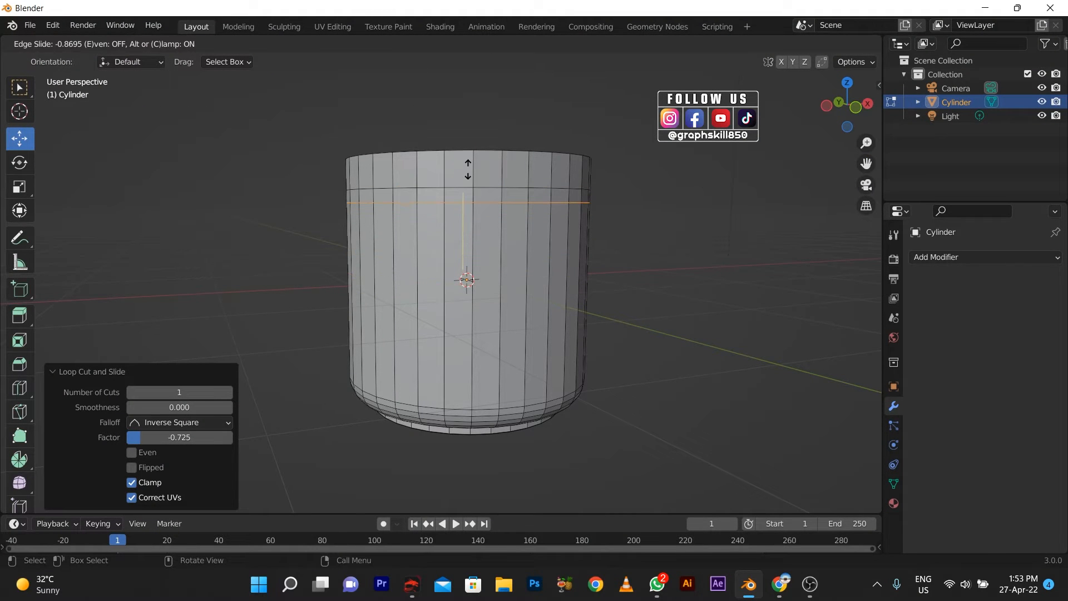
left_click(467, 169)
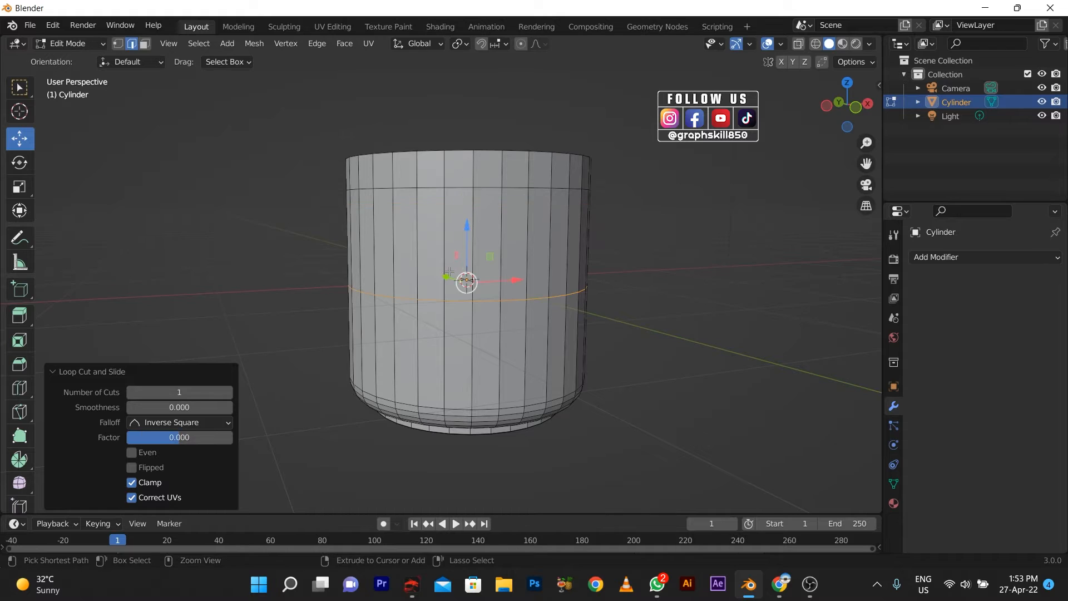
Add 14 horizontal loop cuts around the cup's outer wall, slid downward with a factor of about 0.733.
key("ctrl+r")
scroll(464, 271, "up", 3)
scroll(464, 269, "up", 10)
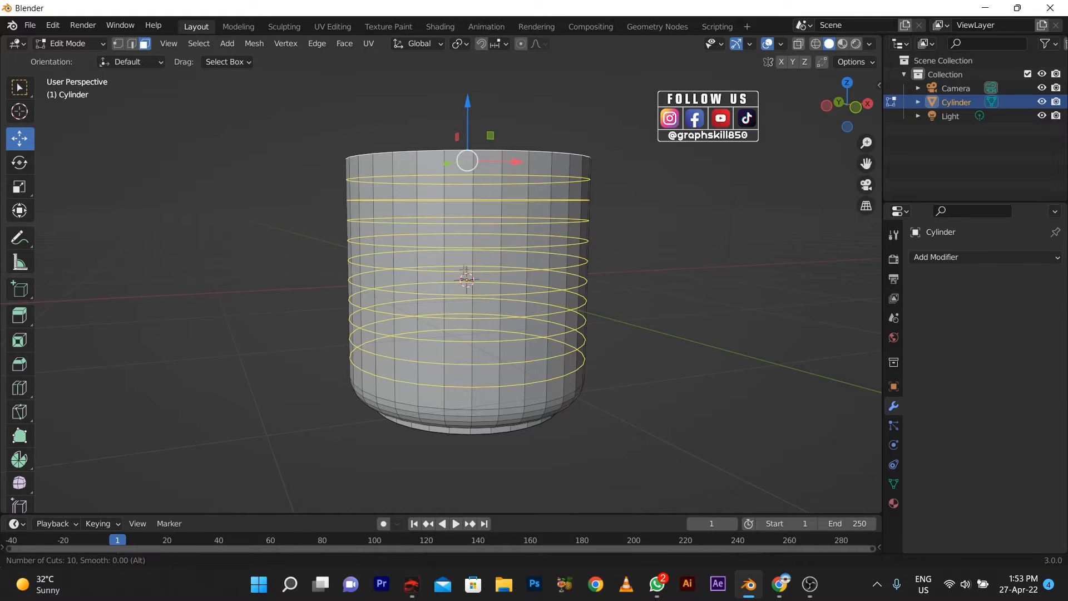
left_click(466, 278)
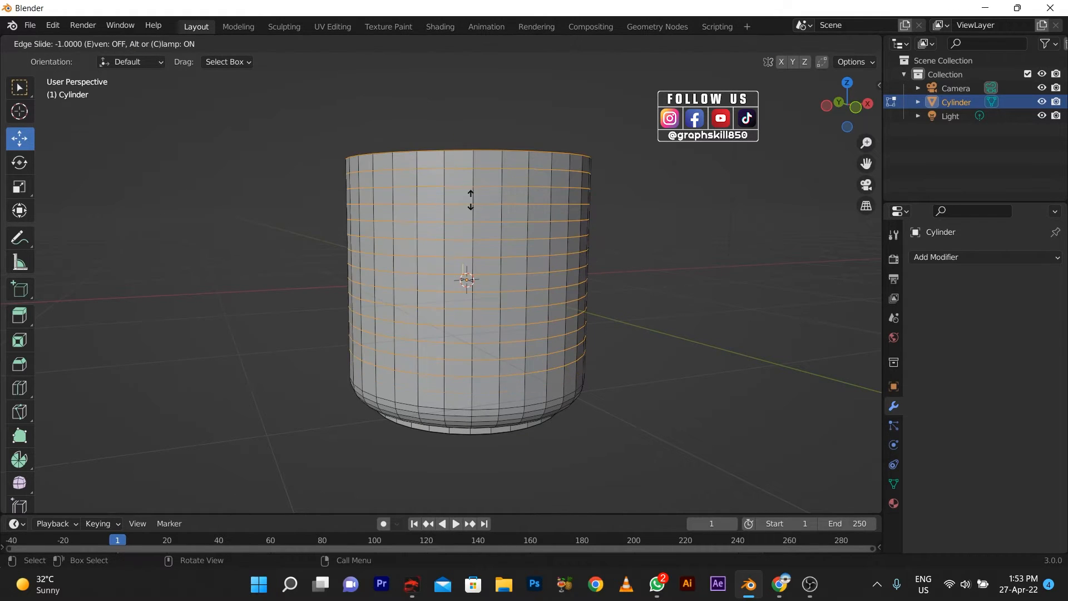
left_click(466, 280)
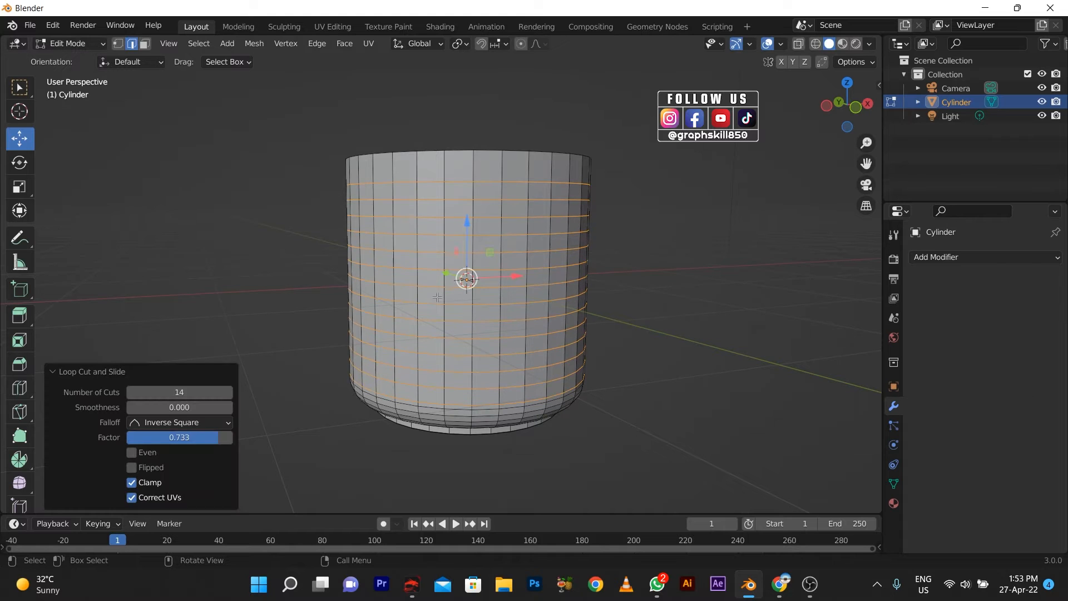
middle_click_drag(466, 280, 466, 222)
left_click(844, 108)
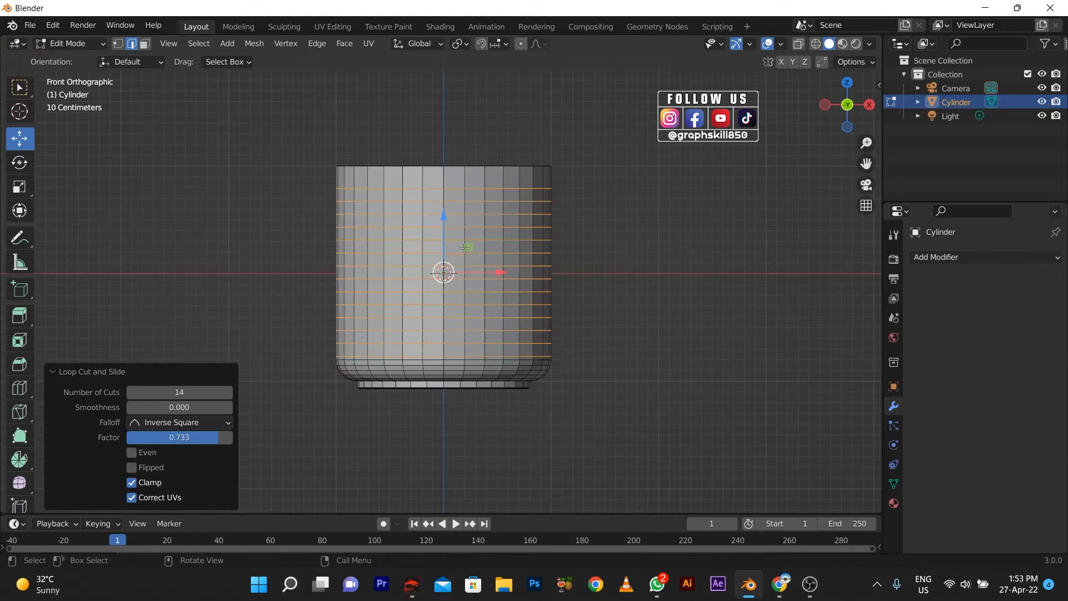
Switch to face selection and select a wall face in the second row below the cup's rim.
left_click(144, 43)
left_click(429, 157)
middle_click_drag(279, 291, 408, 305)
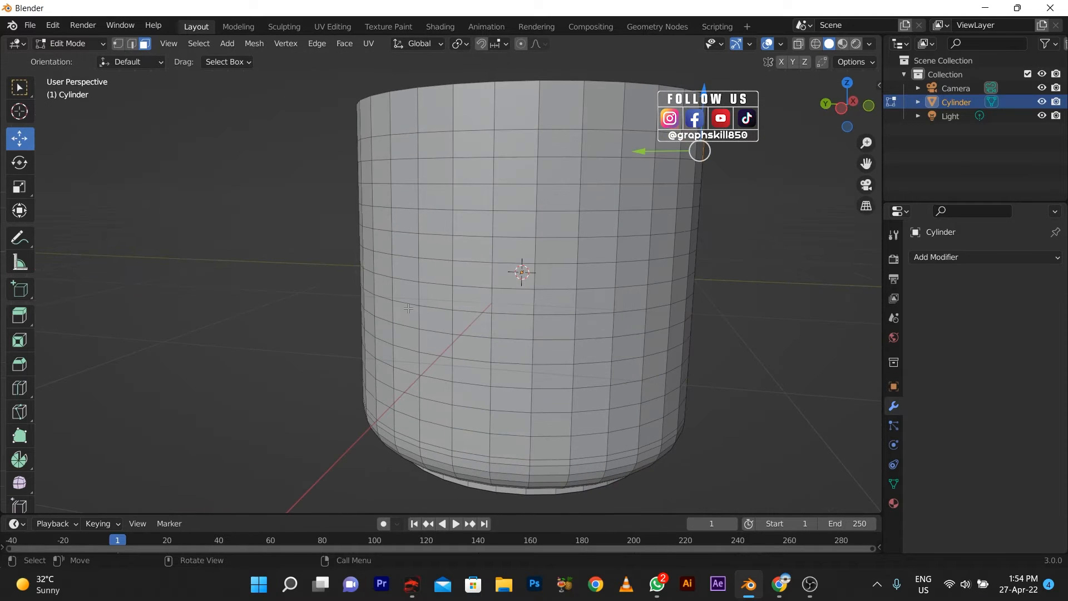
left_click(828, 109)
left_click(869, 107)
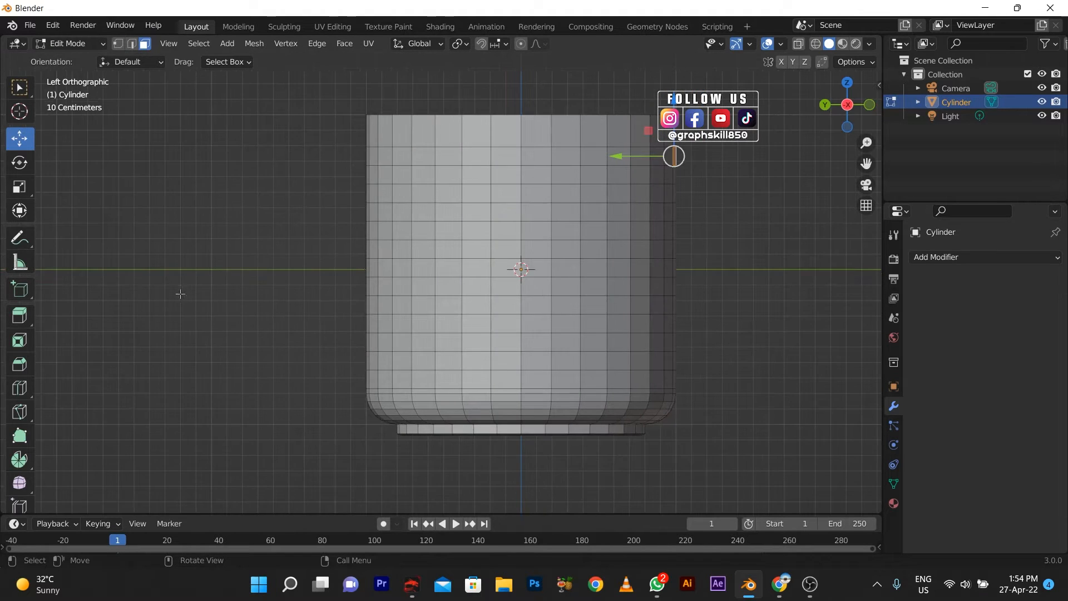
Try extruding two adjacent wall faces below the rim into a handle stub and scaling their ends along X.
right_click(618, 209, "ctrl")
middle_click_drag(582, 261, 522, 362)
key("s")
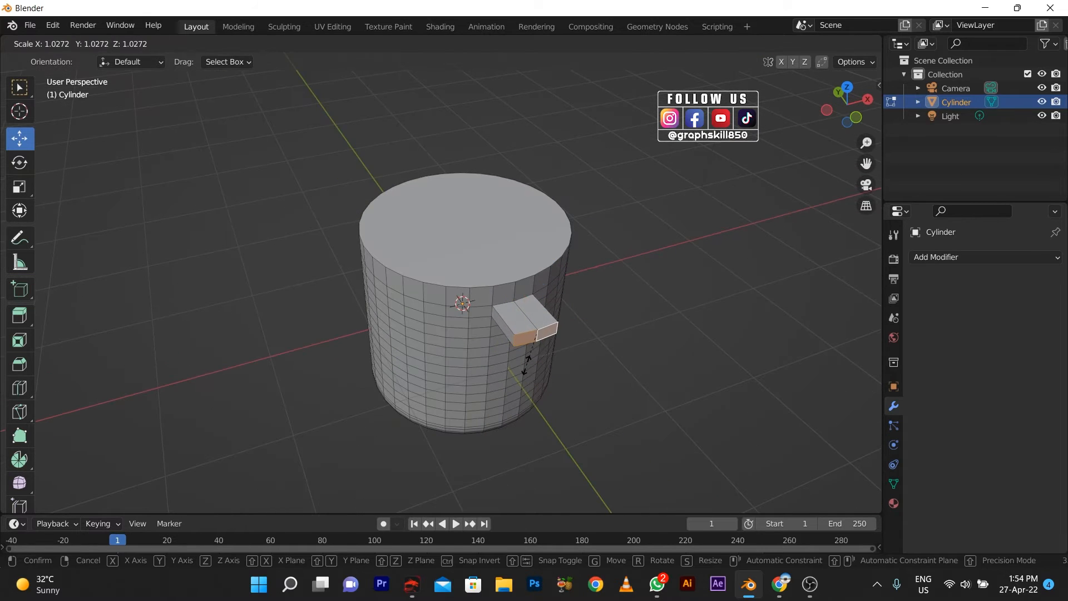
key("x")
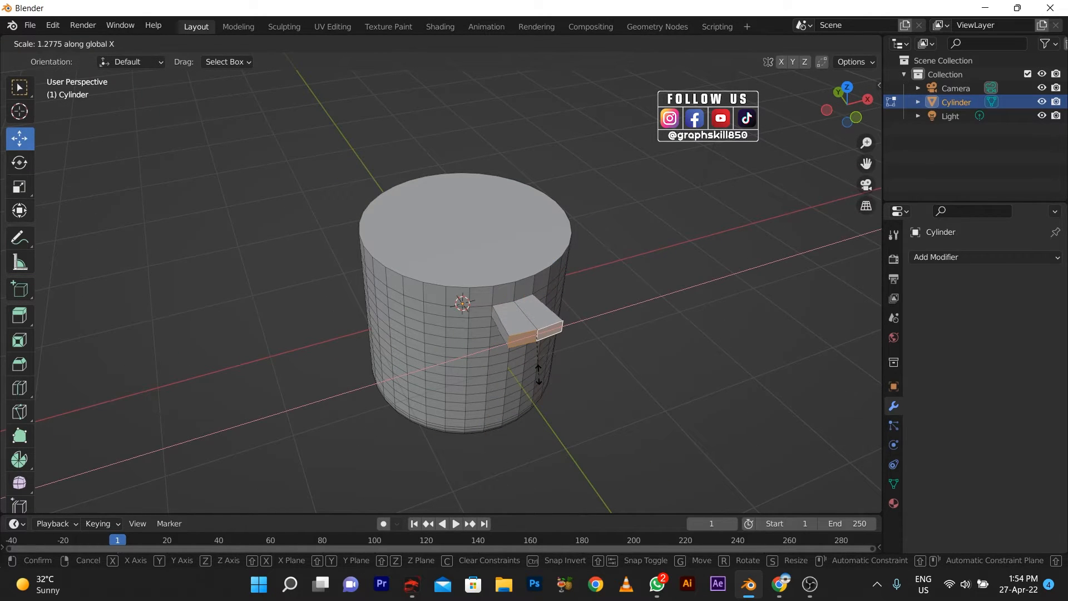
key("Escape")
Try flattening the handle stub's end faces by scaling them to 0 along Y.
key("s")
key("y")
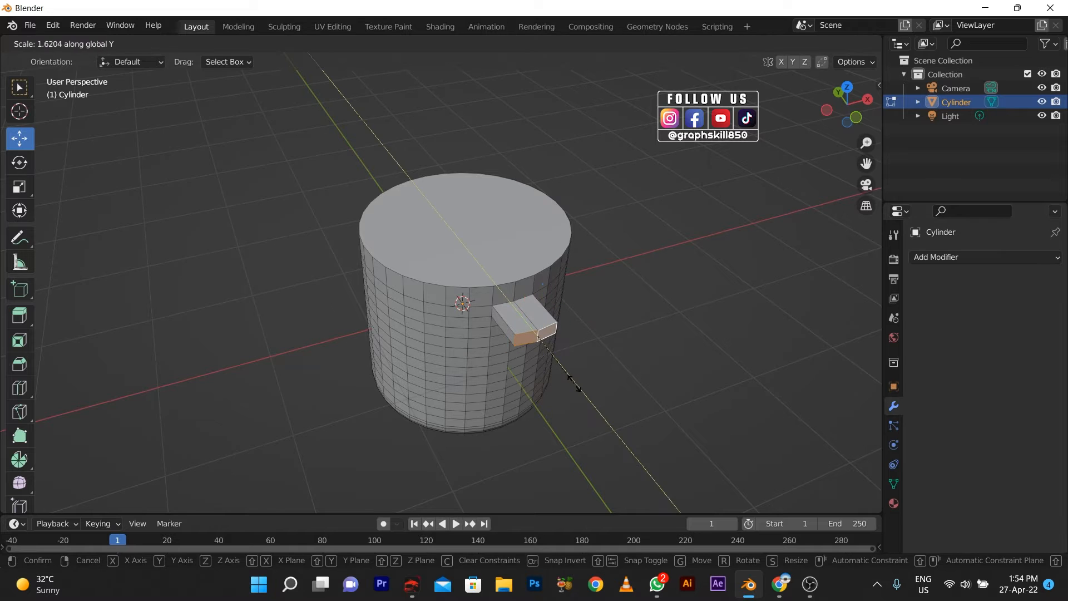
key("0")
key("Return")
middle_click_drag(583, 374, 575, 289)
scroll(572, 285, "up", 2)
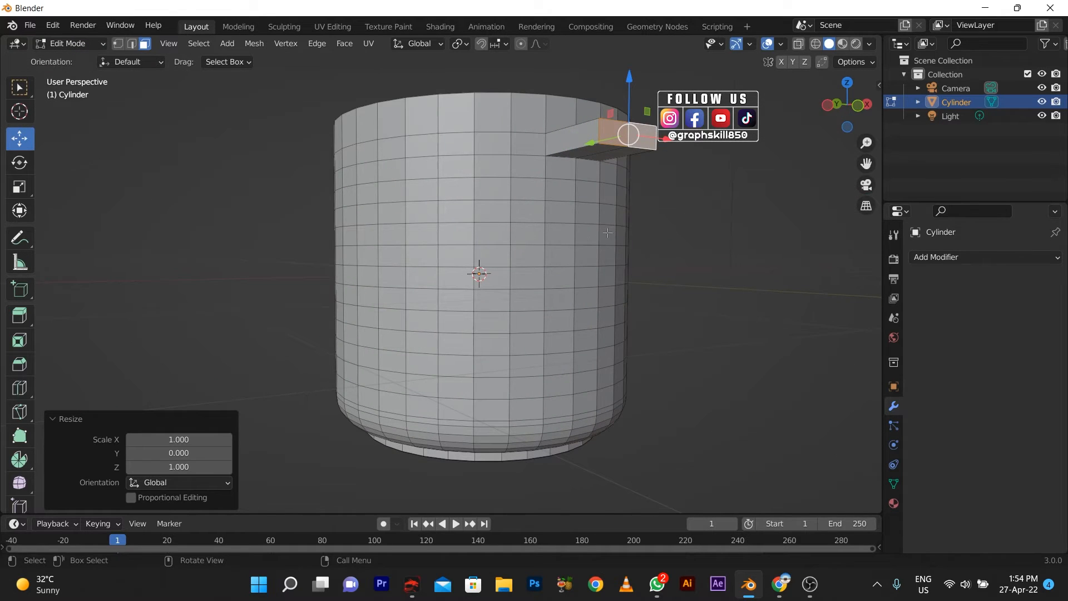
middle_click_drag(608, 233, 638, 220)
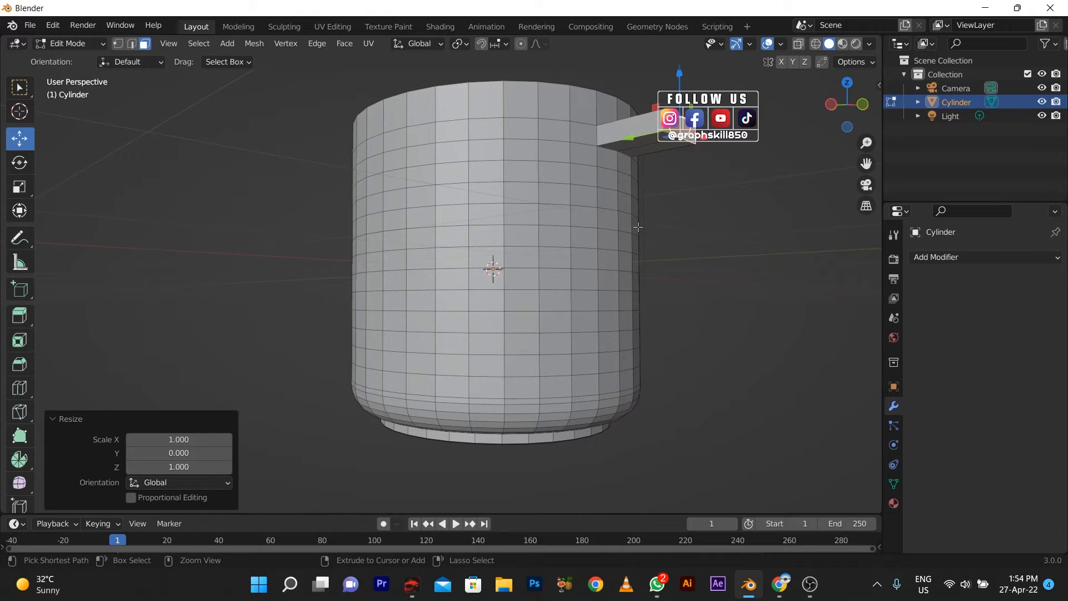
Undo the flattening and the extrusion of the handle stub.
key("ctrl+z")
key("ctrl+z")
key("ctrl+z")
Select a vertical strip of wall faces, two columns wide, from the second row below the rim to near the base.
middle_click_drag(639, 219, 559, 265)
left_click(852, 111)
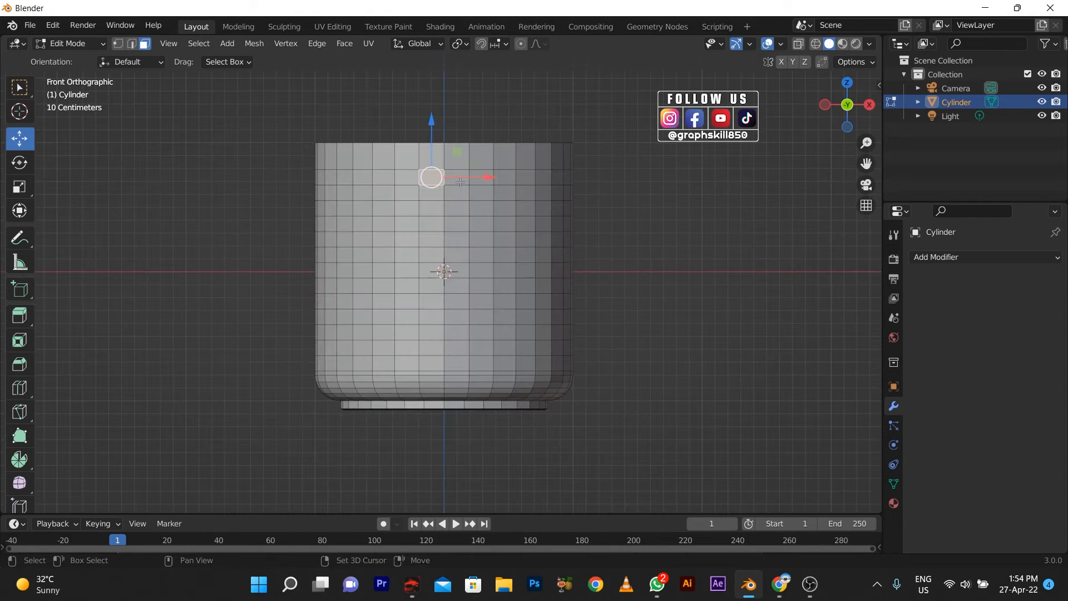
left_click(455, 344, "ctrl")
middle_click_drag(434, 243, 534, 295)
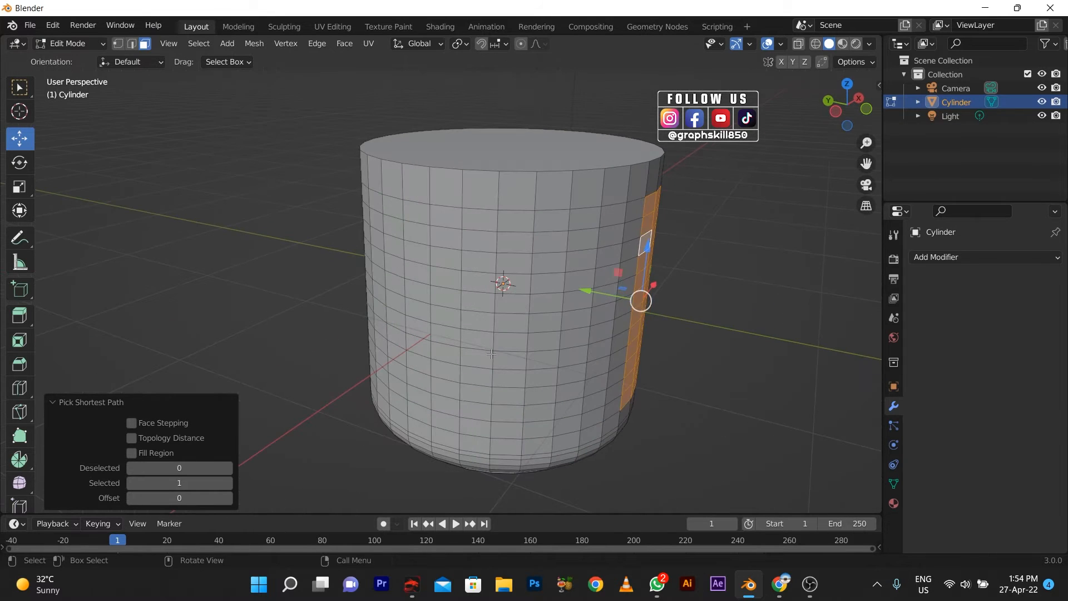
Extrude the selected wall strip outward by about 0.4 m, plus a second segment of about 0.1 m.
key("e")
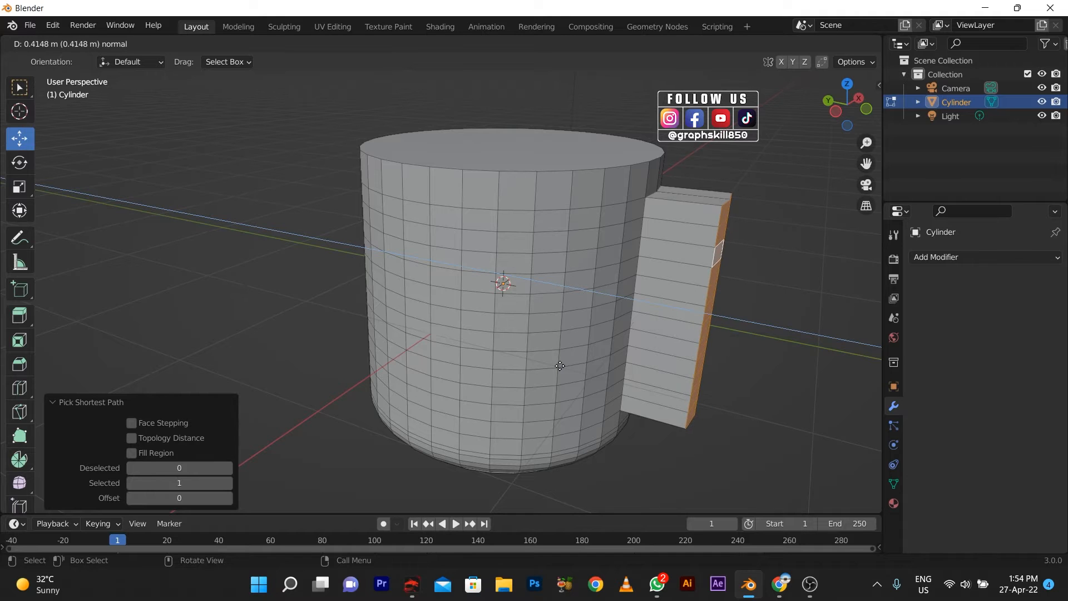
left_click(557, 366)
key("e")
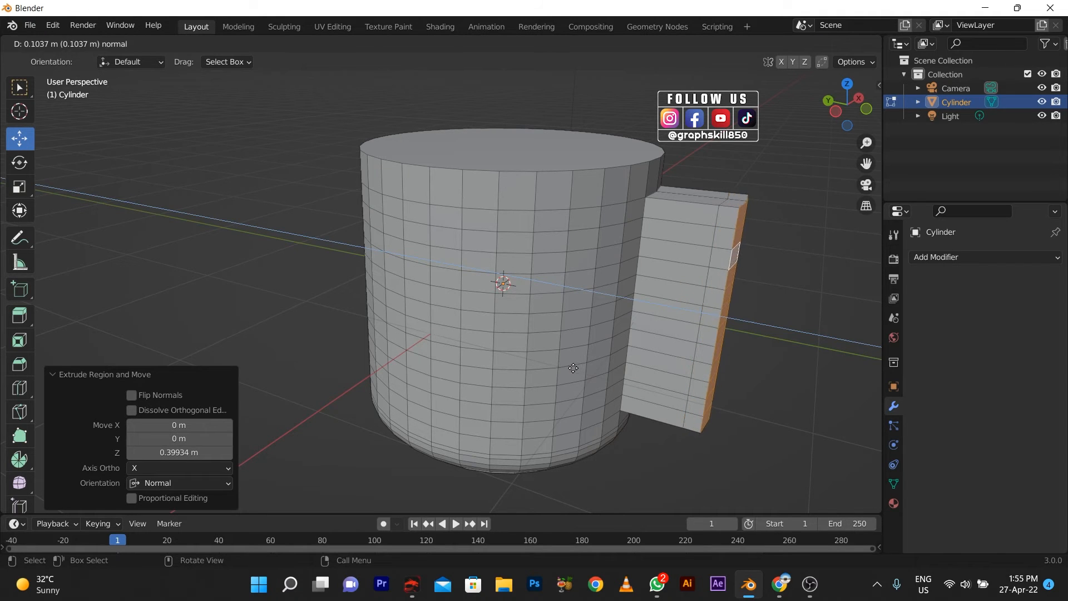
left_click(581, 368)
Bevel the upper and lower outer edges of the handle block with a width of about 0.115 m.
middle_click_drag(583, 367, 547, 383)
left_click(675, 289)
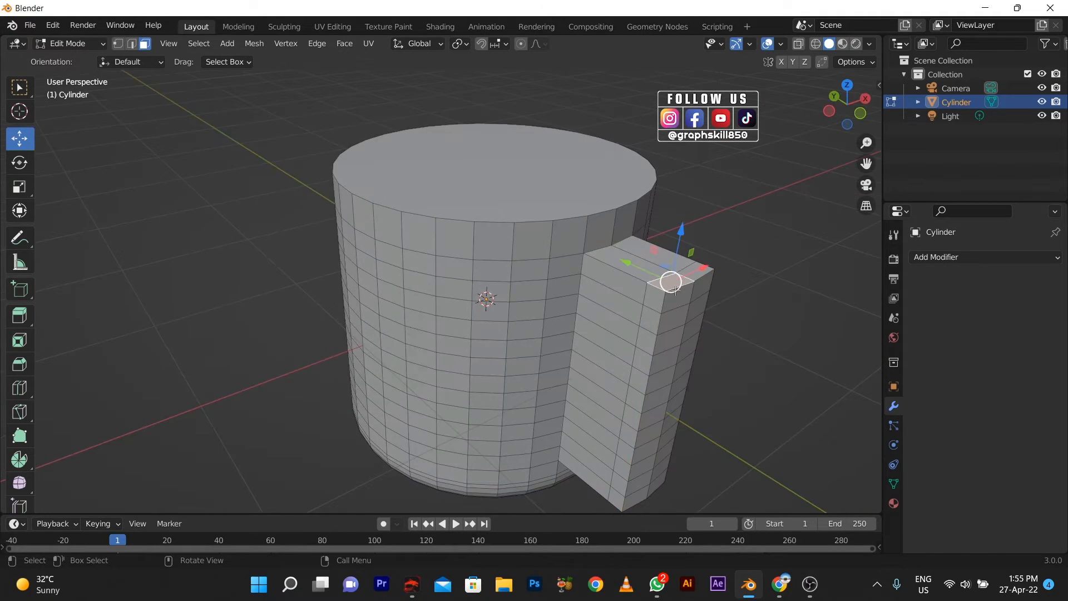
key("2")
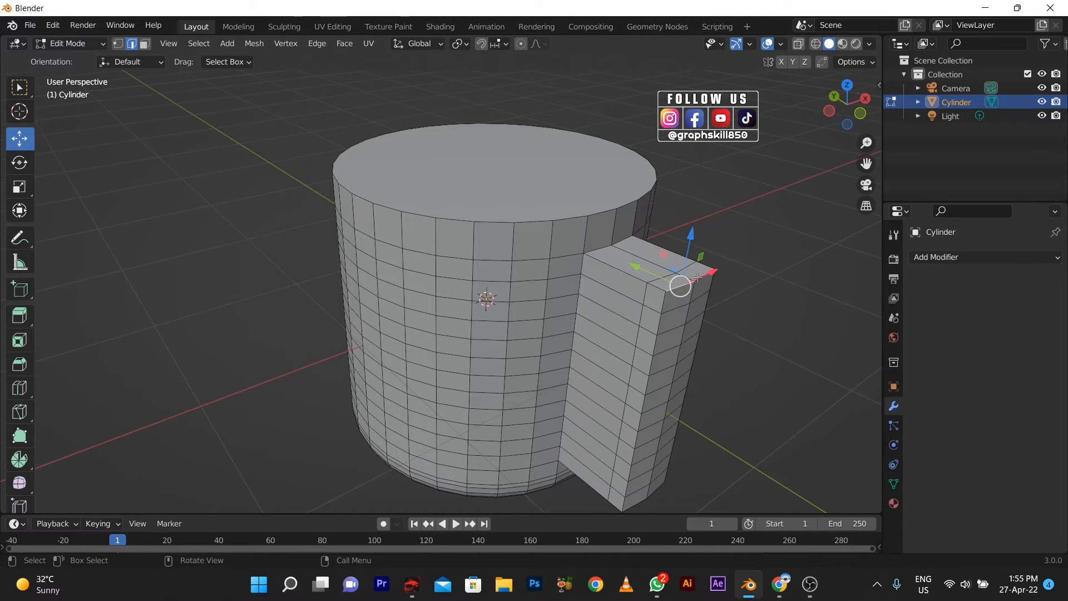
left_click(701, 277, "ctrl")
middle_click_drag(701, 276, 708, 195)
left_click(691, 222, "shift")
left_click(714, 235, "shift")
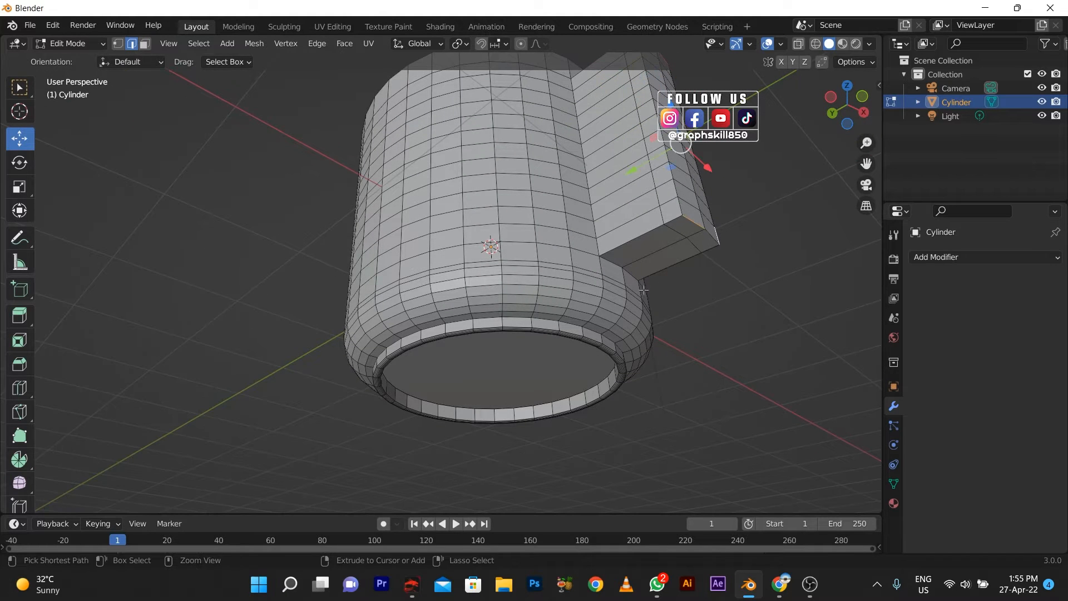
middle_click_drag(643, 290, 694, 357)
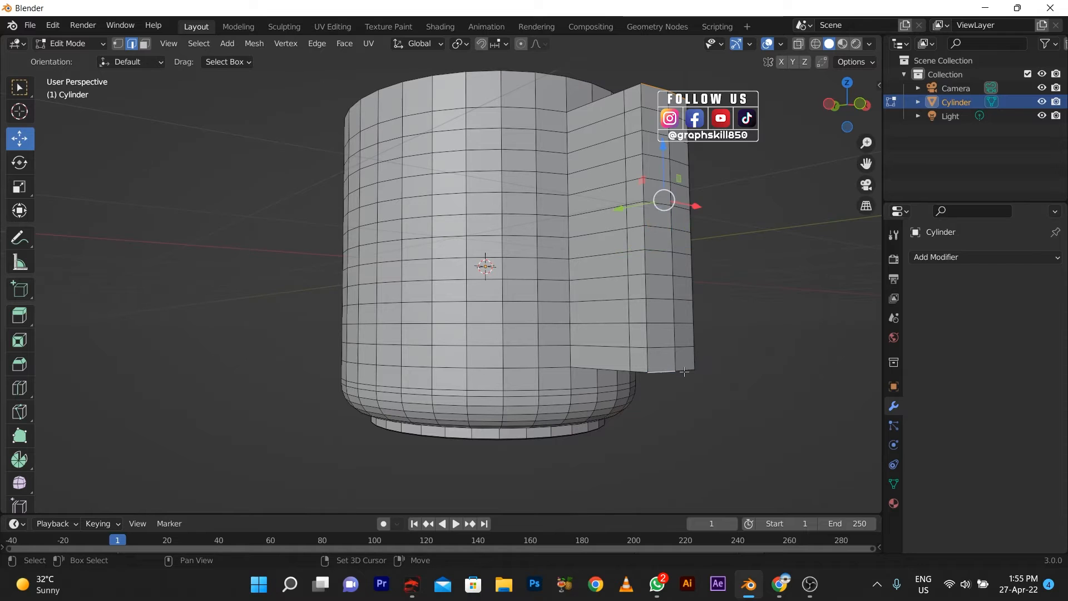
key("ctrl+b")
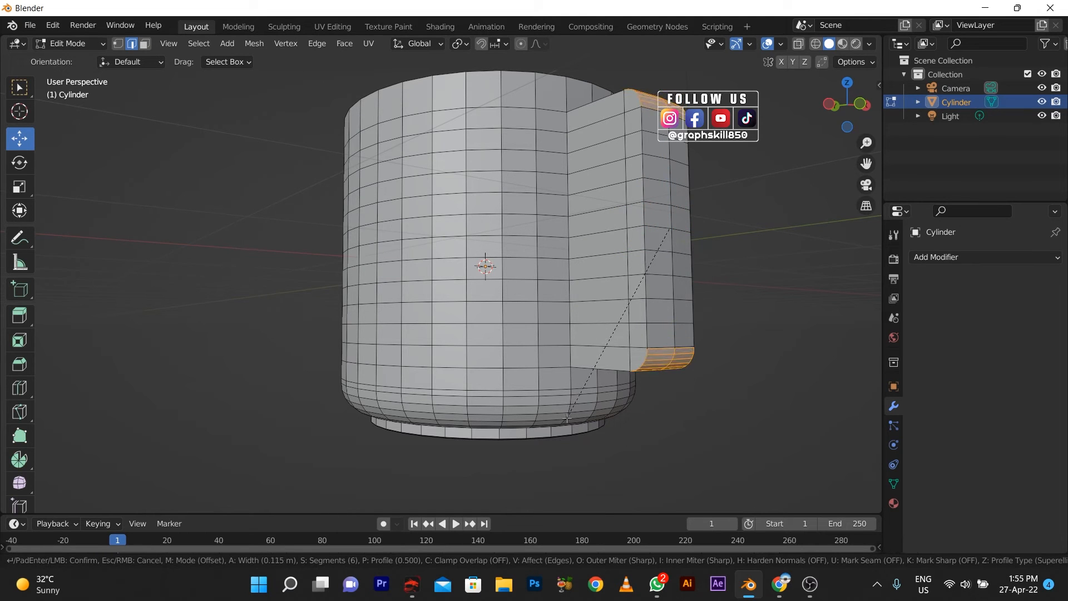
left_click(566, 418)
Select the column of inner faces on one side of the handle block, leaving its border faces unselected.
middle_click_drag(610, 312, 657, 329)
left_click(670, 322)
key("3")
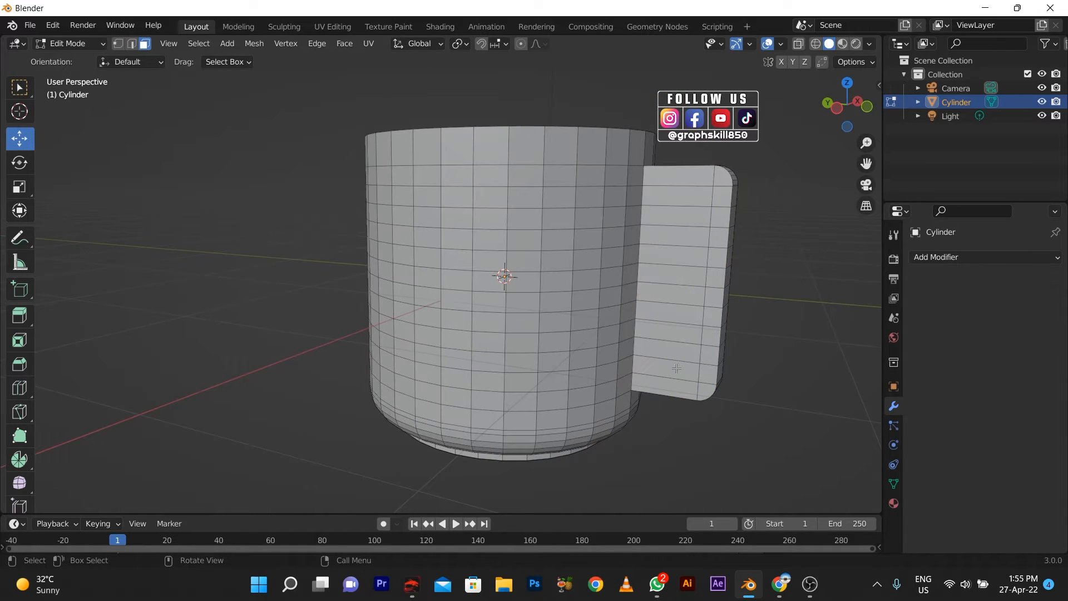
left_click(676, 368, "shift")
left_click(672, 351, "shift")
left_click(671, 332, "shift")
left_click(669, 313, "shift")
left_click(668, 295, "shift")
left_click(666, 275, "shift")
left_click(665, 256, "shift")
left_click(664, 236, "shift")
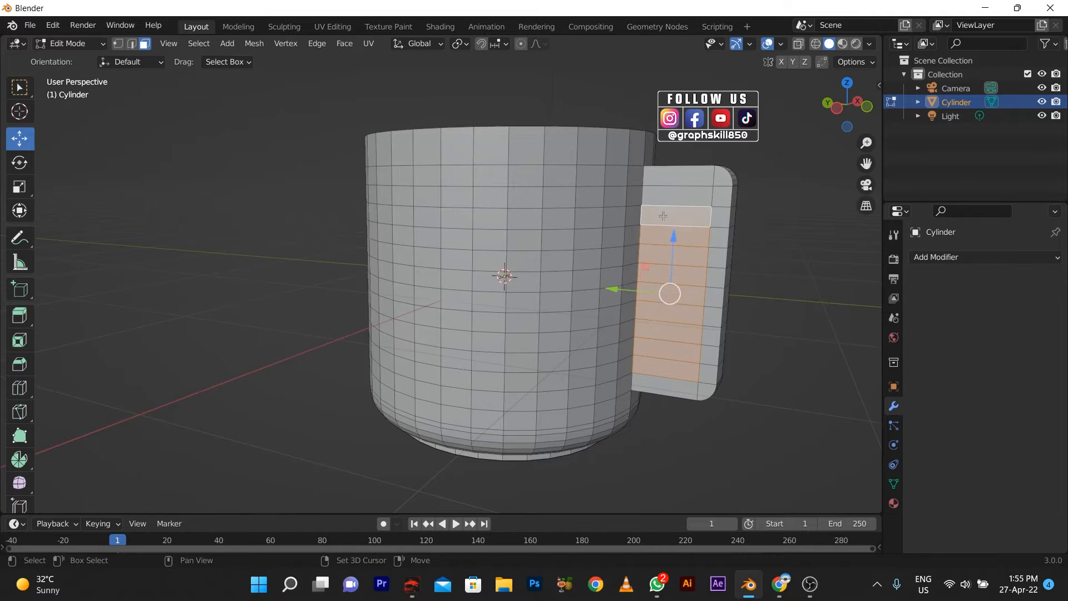
Add the matching faces on the handle block's opposite side and bridge both sets to cut the handle opening.
middle_click_drag(670, 289, 204, 276)
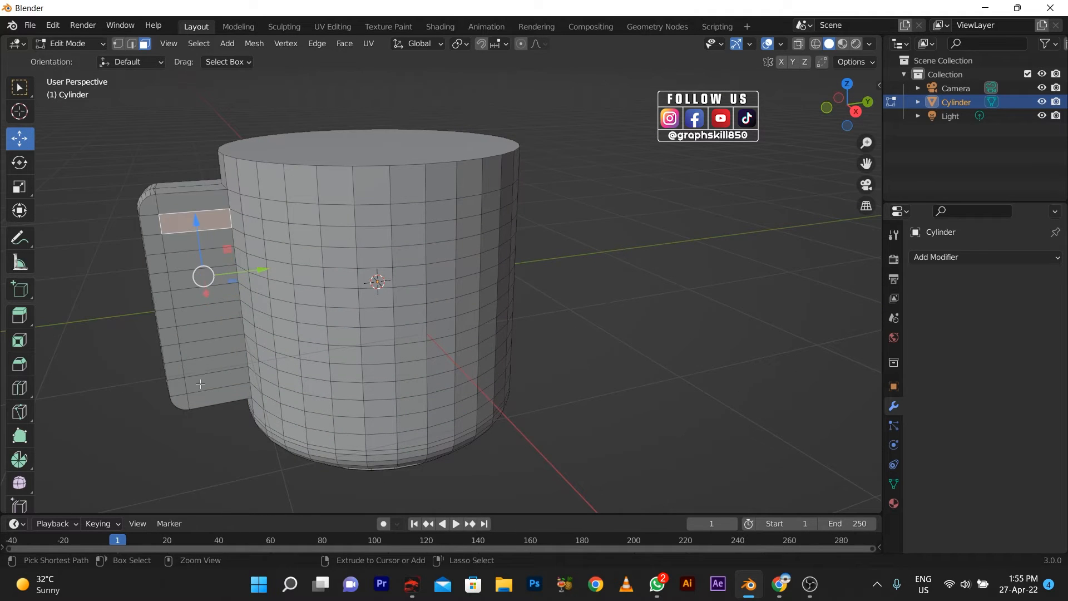
left_click(200, 383, "ctrl")
middle_click_drag(200, 384, 669, 265)
right_click(670, 265)
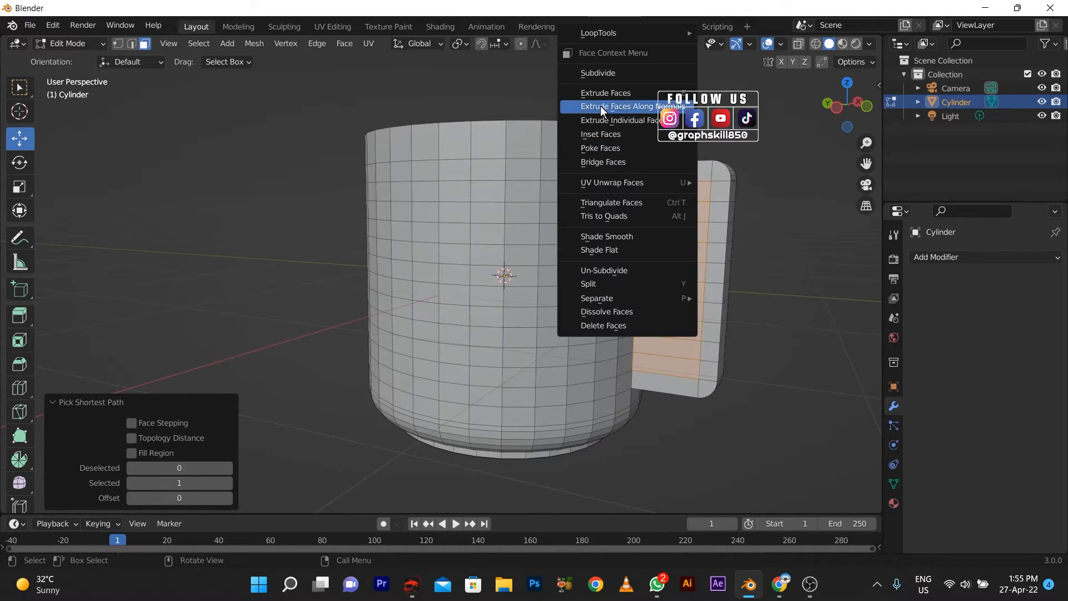
left_click(628, 162)
Select the cup's circular top face.
middle_click_drag(628, 161, 445, 204)
key("Tab")
key("Tab")
left_click(445, 204)
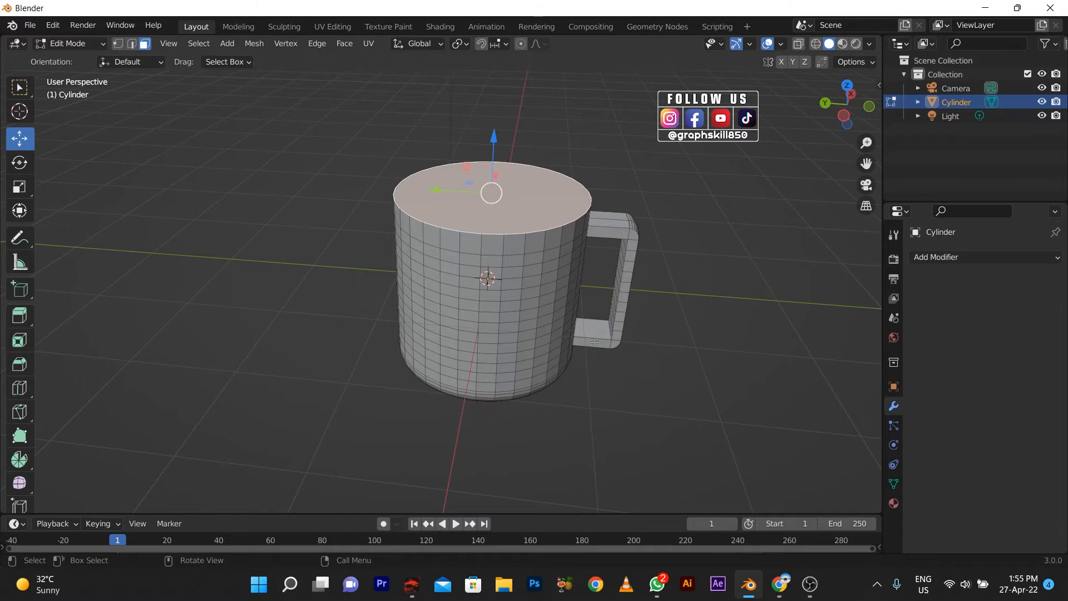
Inset the cup's top face by about 0.076 m and extrude it down by about 0.348 m.
key("i")
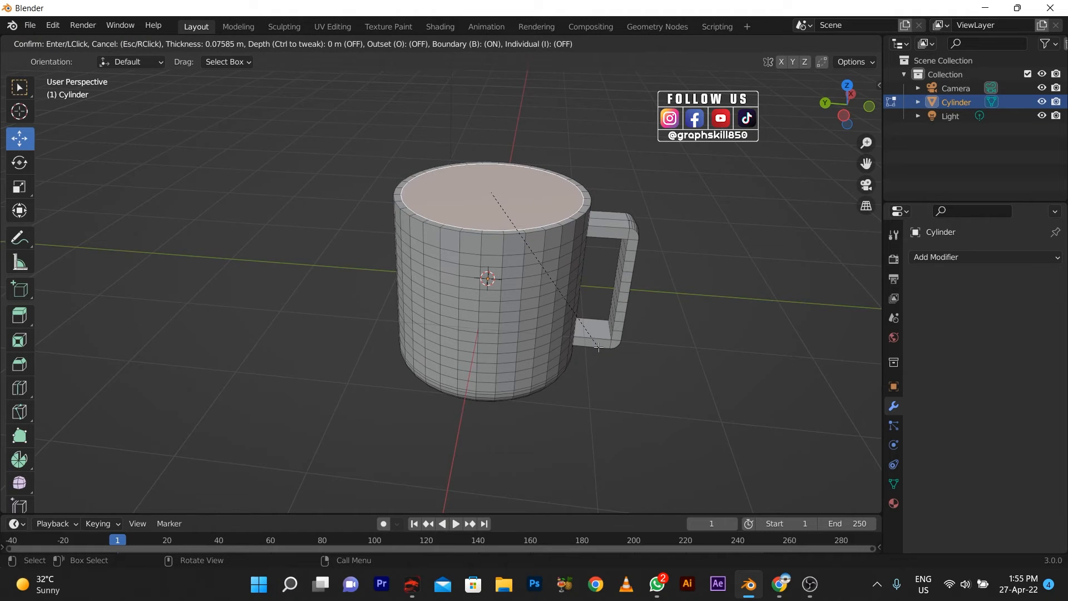
left_click(598, 347)
key("e")
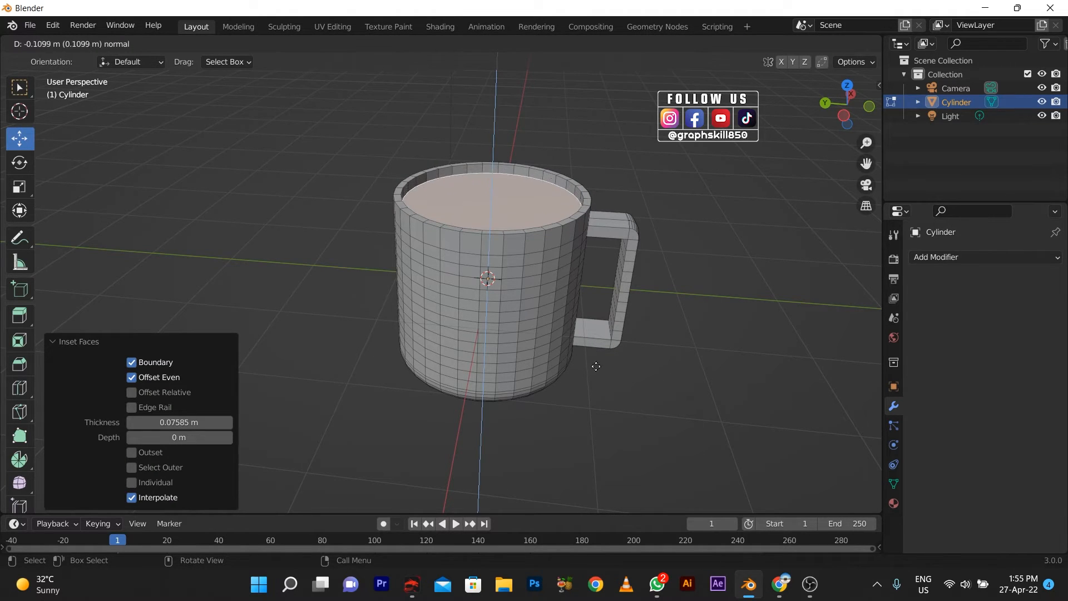
left_click(590, 373)
Inset the sunken face by about 0.029 m and extrude it up by about 0.361 m.
key("i")
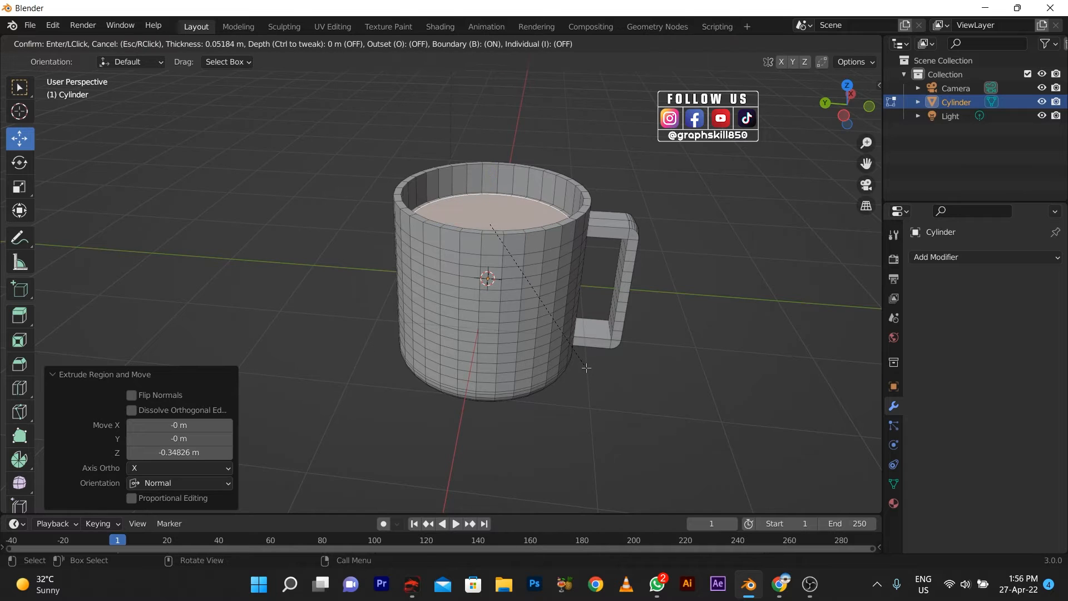
left_click(590, 368)
key("e")
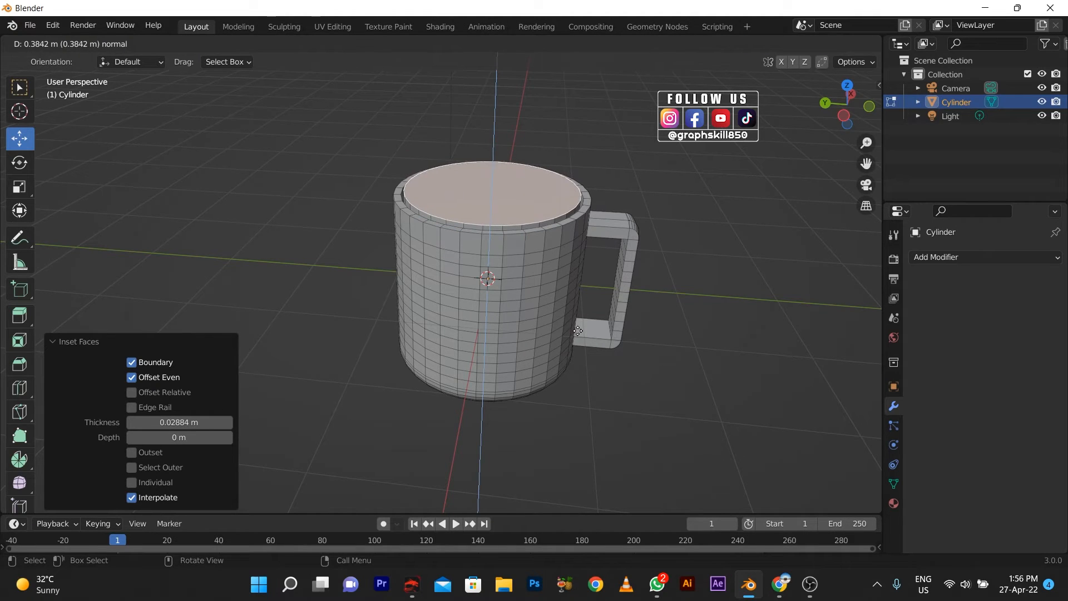
left_click(580, 337)
Extrude the raised inner face up by 0.113 m, and again by about 0.041 m.
key("e")
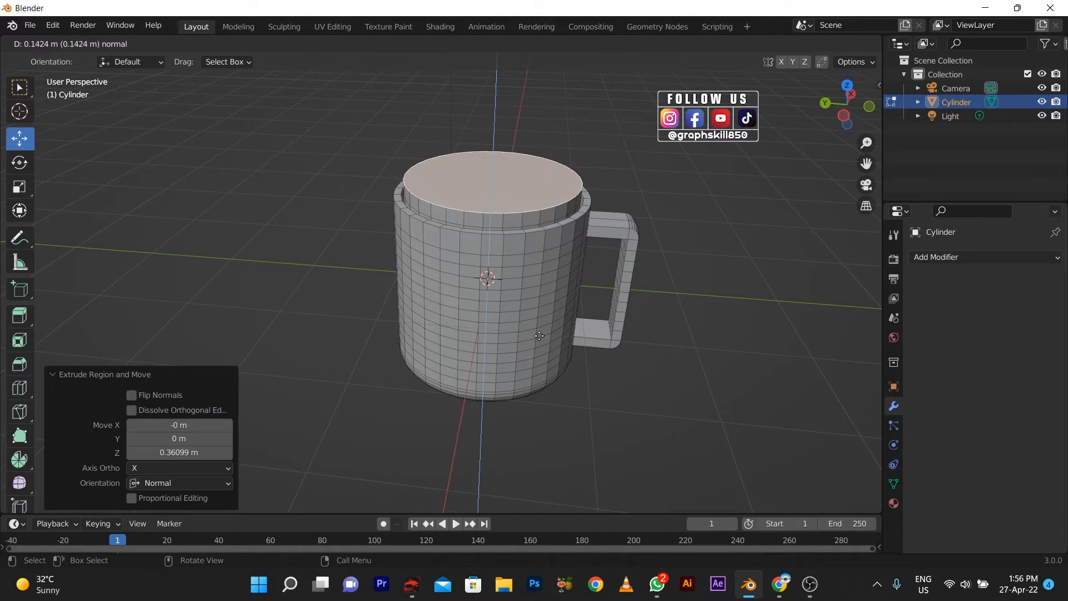
left_click(539, 338)
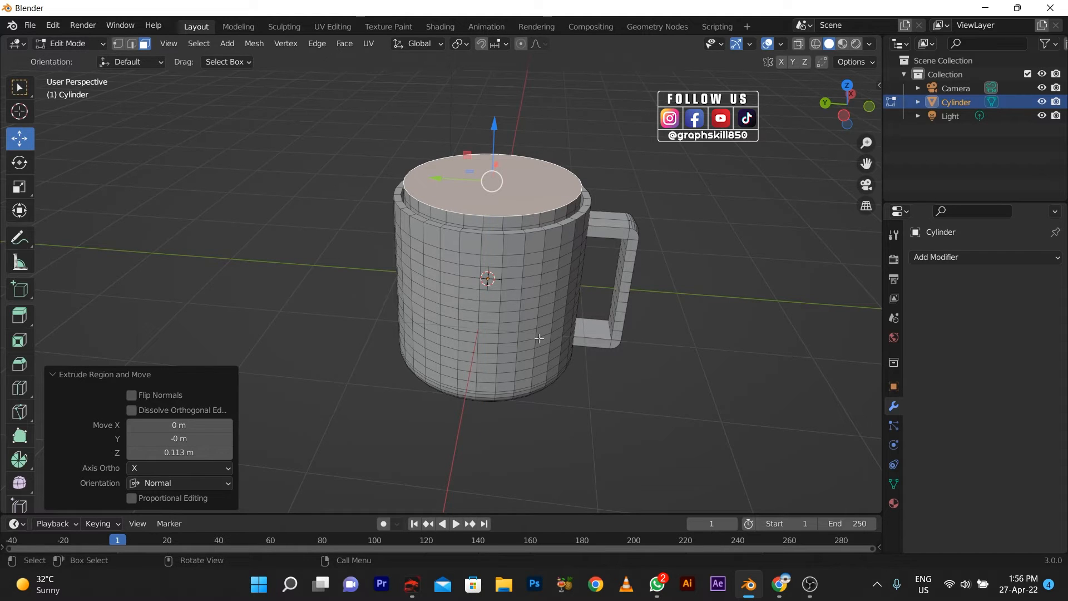
key("e")
left_click(537, 334)
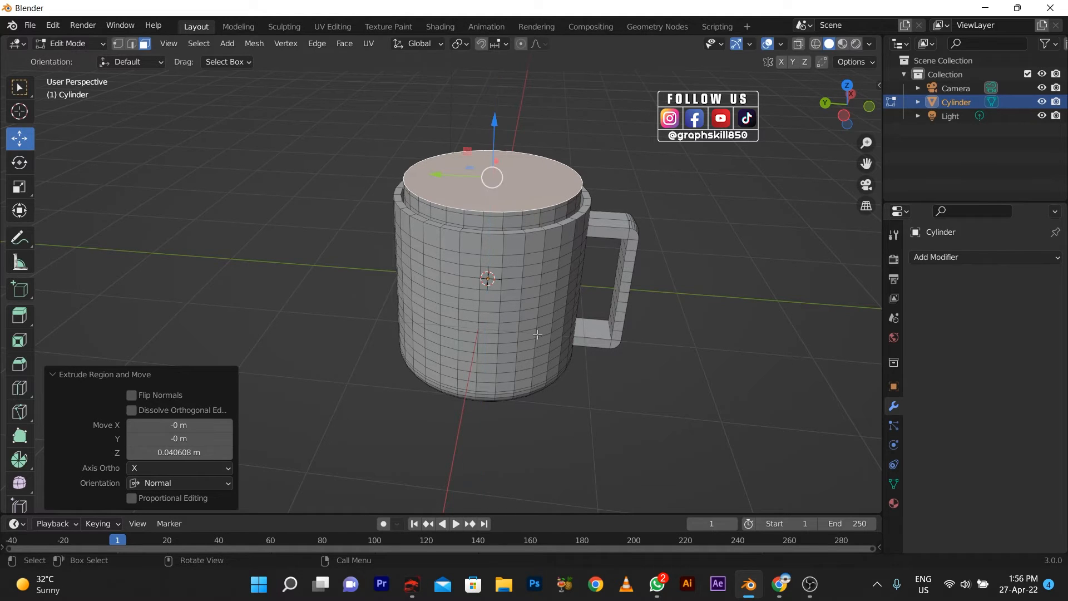
Try scaling the raised top face outward over the cup's rim.
key("w")
key("s")
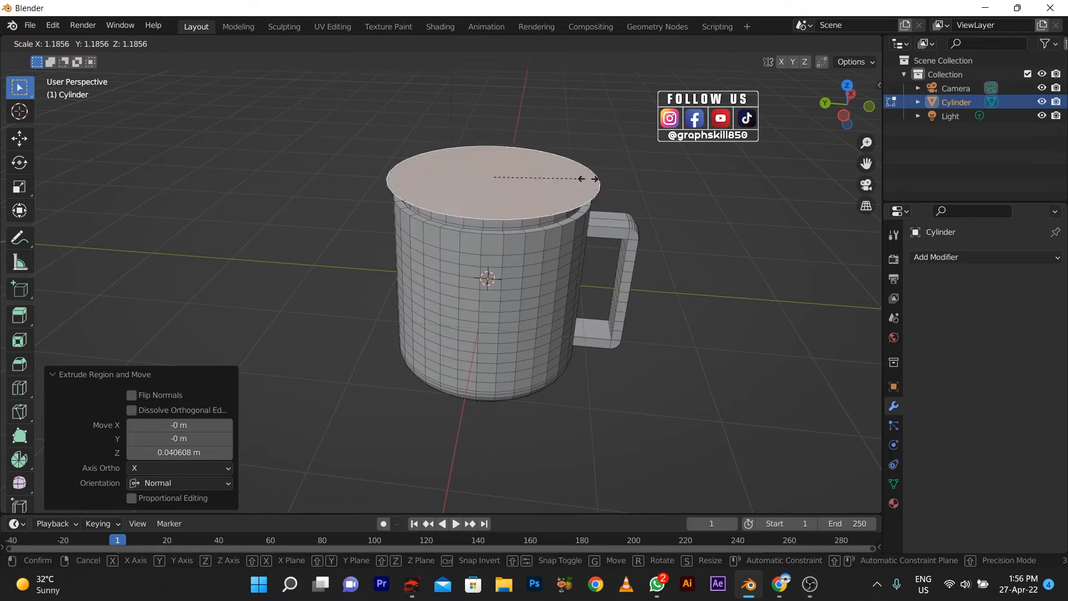
right_click(566, 192)
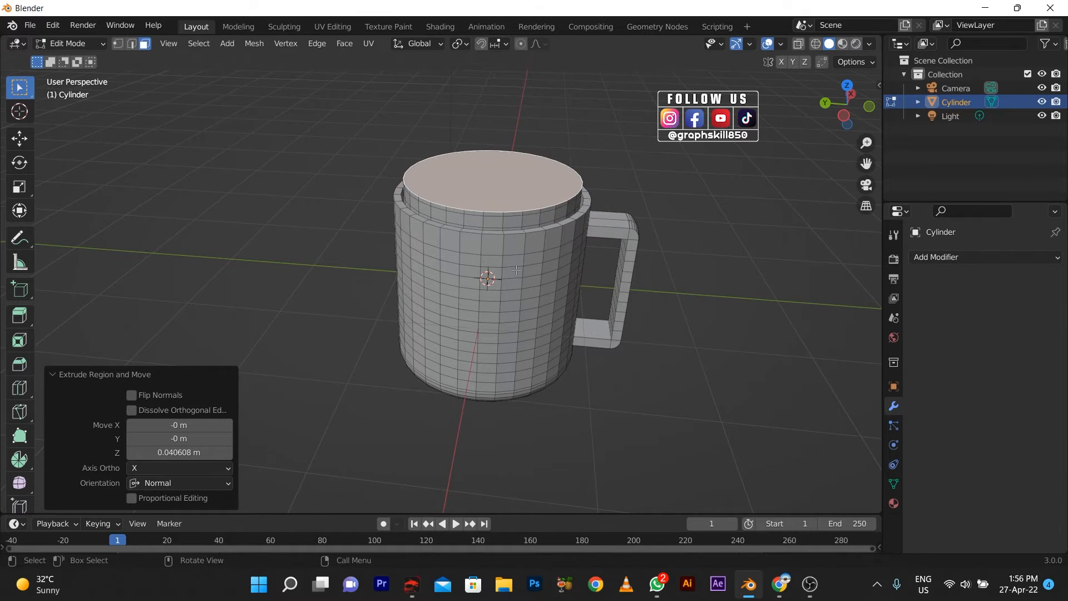
Undo the insets and extrusions made on the cup's top face.
key("ctrl+z")
key("ctrl+z")
key("ctrl+z")
key("ctrl+z")
Extrude the cup's full top face up by about 0.134 m.
key("e")
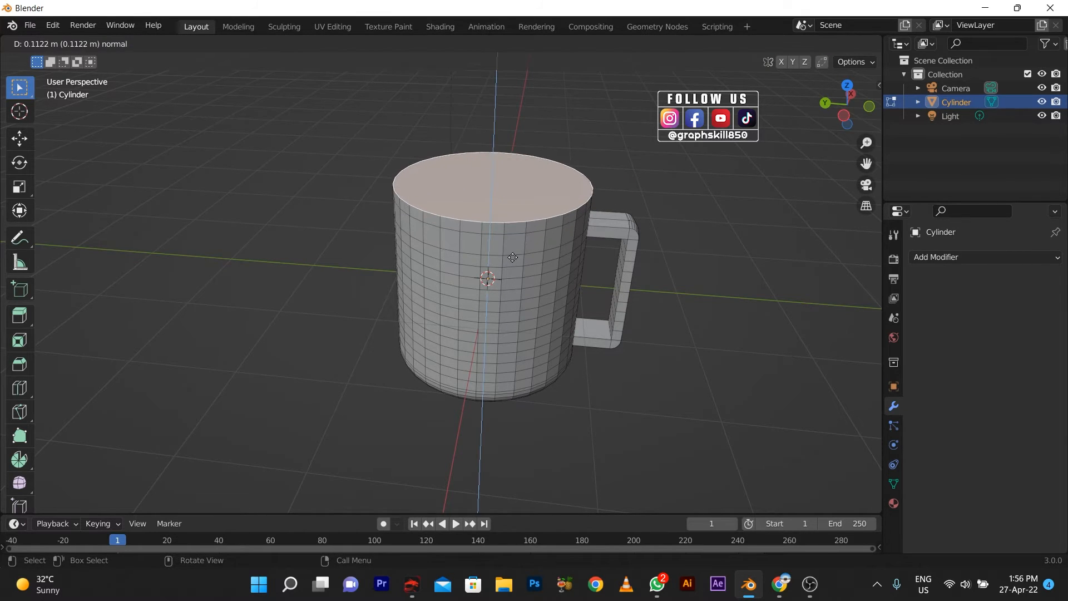
left_click(508, 254)
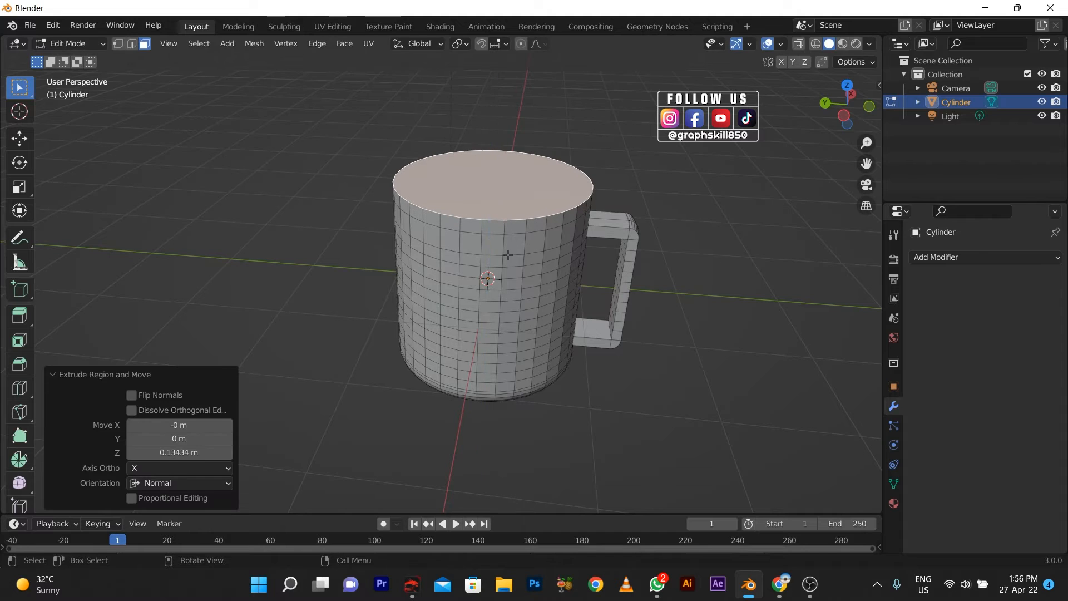
Inset the raised top face by about 0.153 m and extrude it down by about 0.08 m.
key("i")
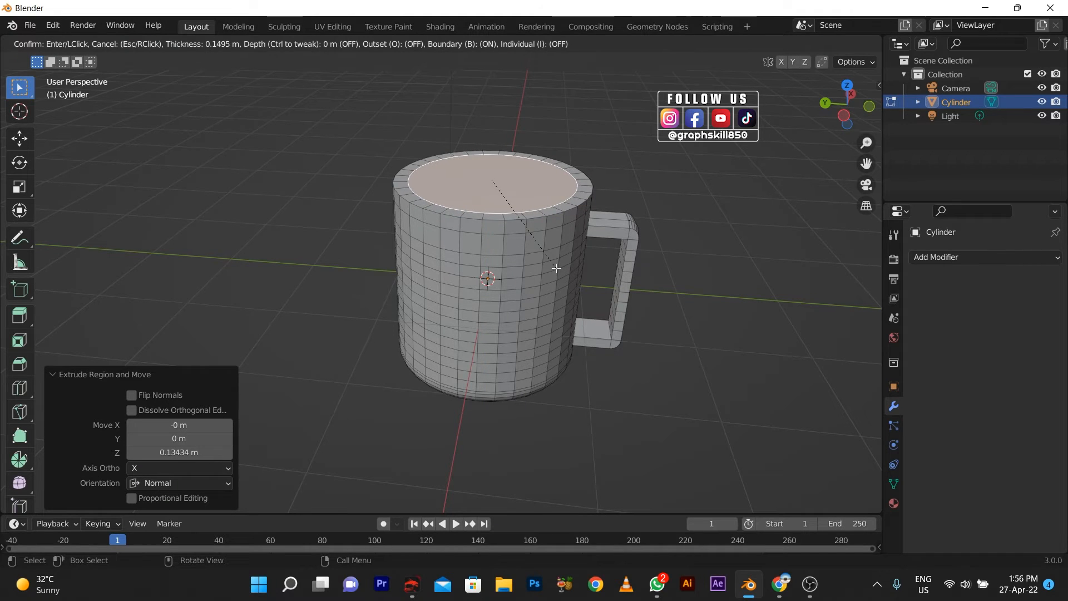
left_click(556, 268)
key("e")
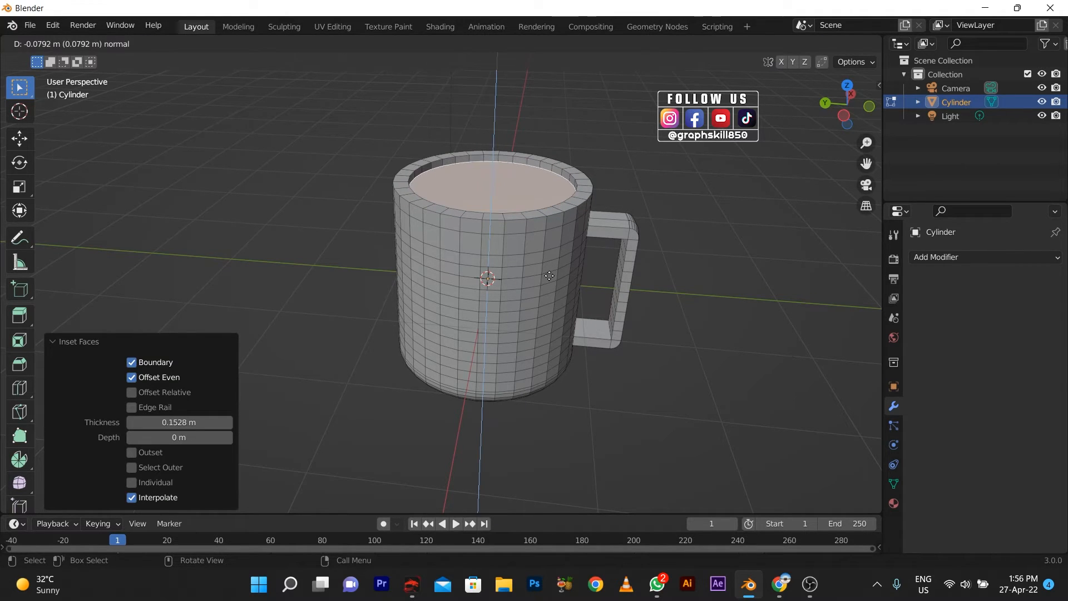
left_click(550, 275)
Bevel the horizontal edge loop just below the cup's rim by about 0.015 m with one segment.
middle_click_drag(562, 302, 459, 222)
scroll(458, 218, "up", 2)
left_click(499, 184)
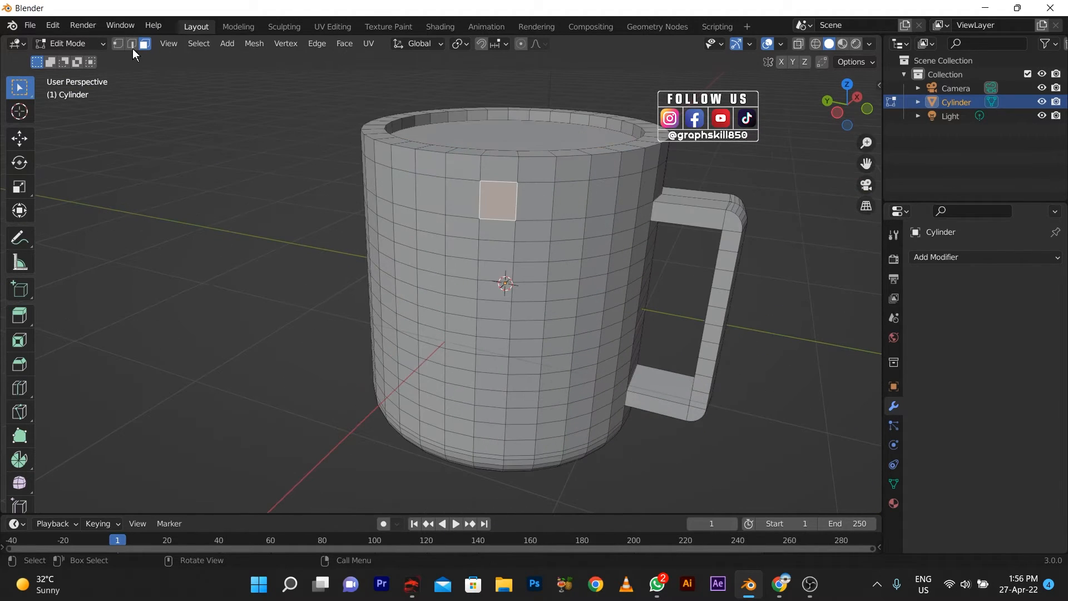
left_click(132, 44)
key("ctrl+b")
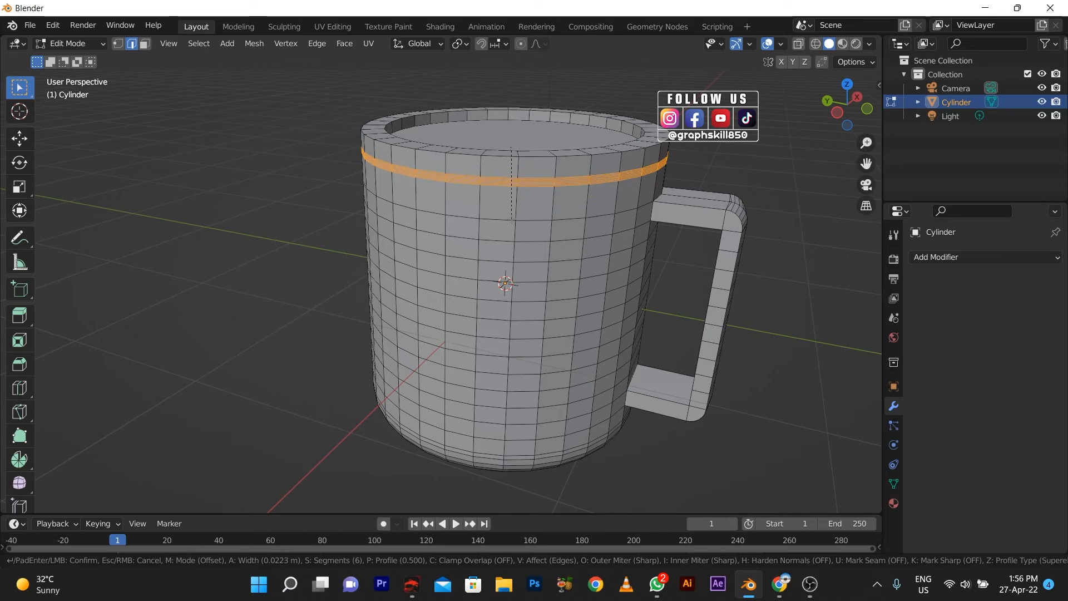
left_click(509, 215)
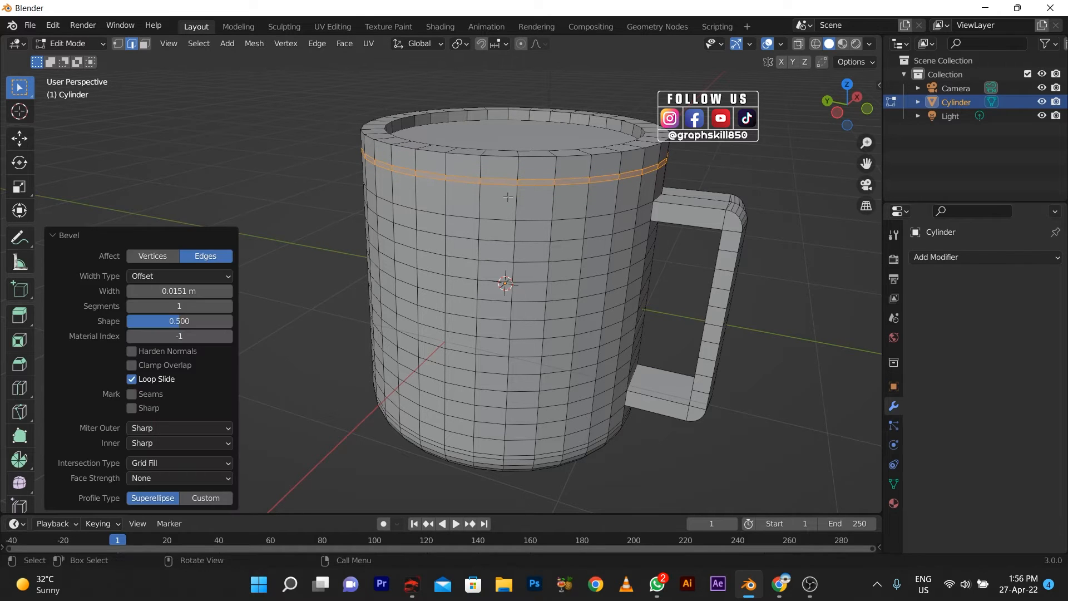
Select the narrow face ring below the rim and extrude it inward along its normals by about 0.03 m.
key("alt+a")
left_click(145, 44)
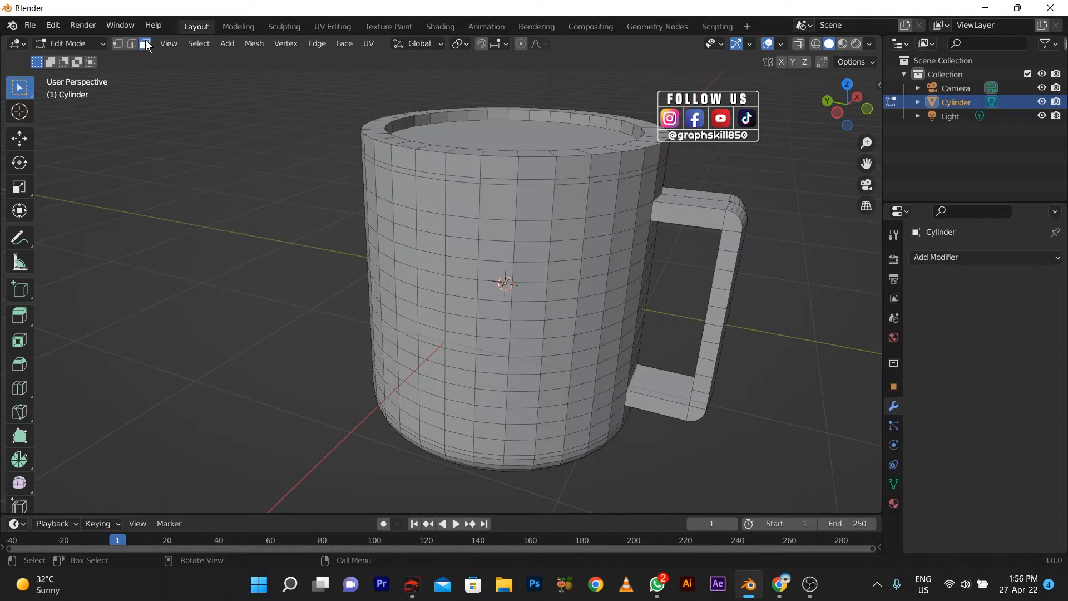
left_click(484, 182, "alt")
scroll(463, 178, "up", 2)
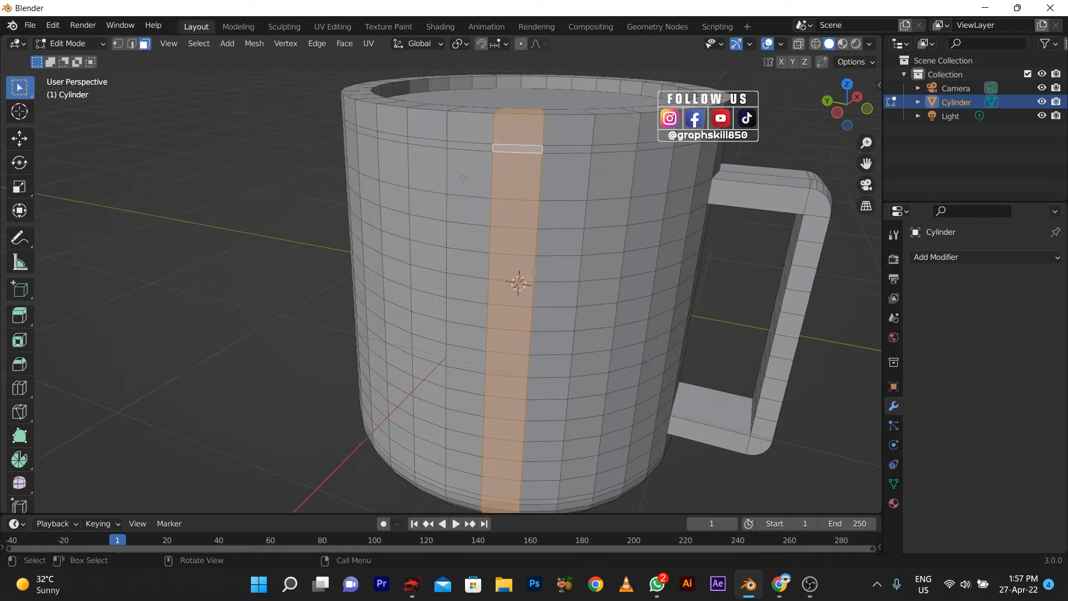
scroll(444, 374, "up", 3)
middle_click_drag(463, 178, 505, 258, "shift")
left_click(517, 185)
left_click(535, 188, "alt")
scroll(396, 281, "down", 3)
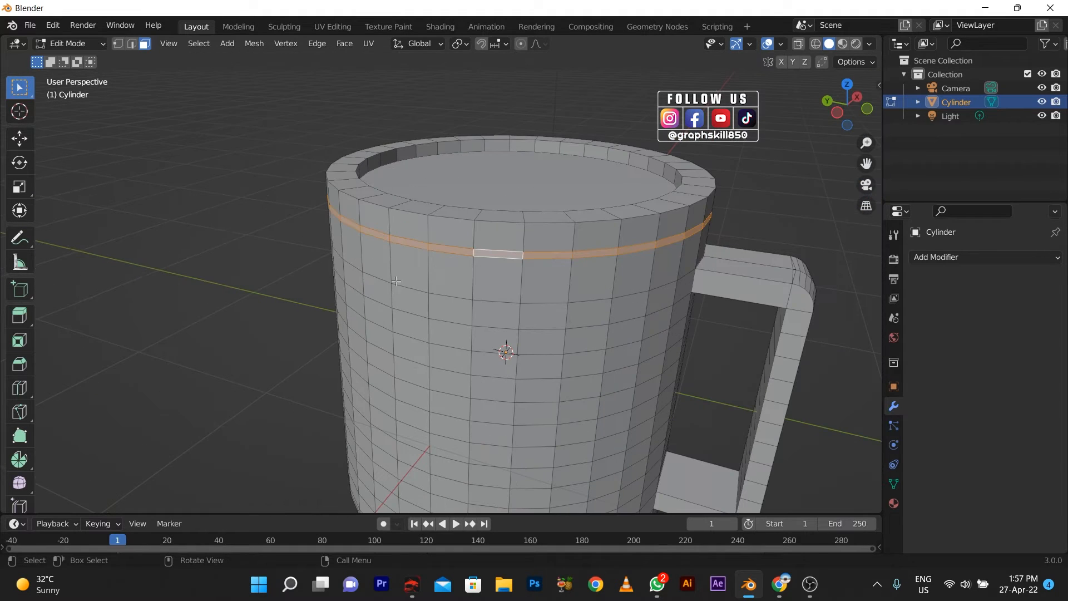
key("alt+e")
left_click(389, 286)
left_click(416, 290)
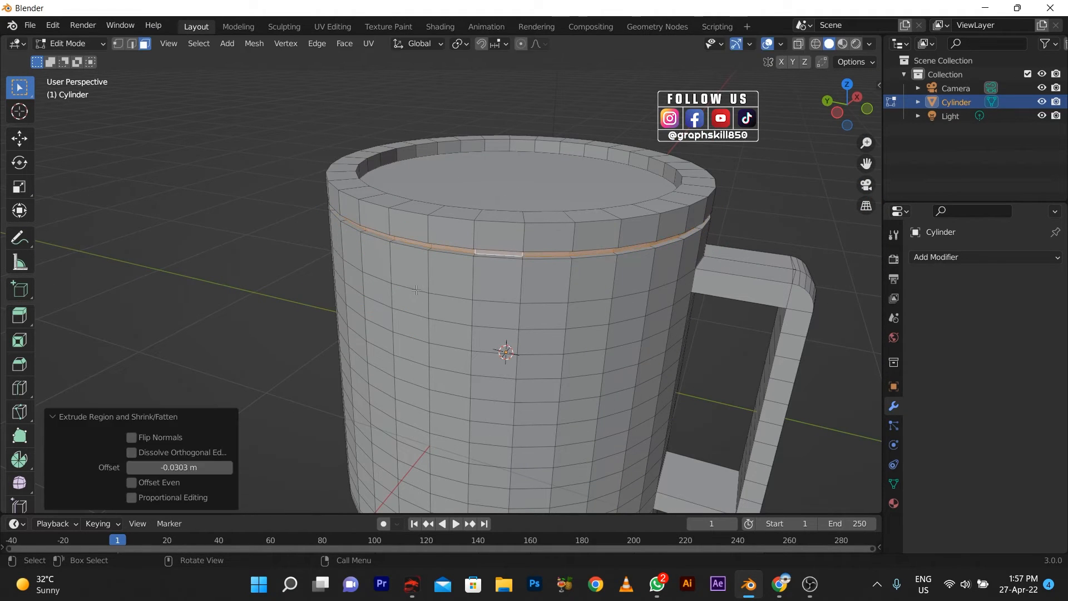
scroll(416, 289, "down", 3)
key("Tab")
middle_click_drag(412, 297, 396, 246)
key("Tab")
left_click(396, 246)
key("s")
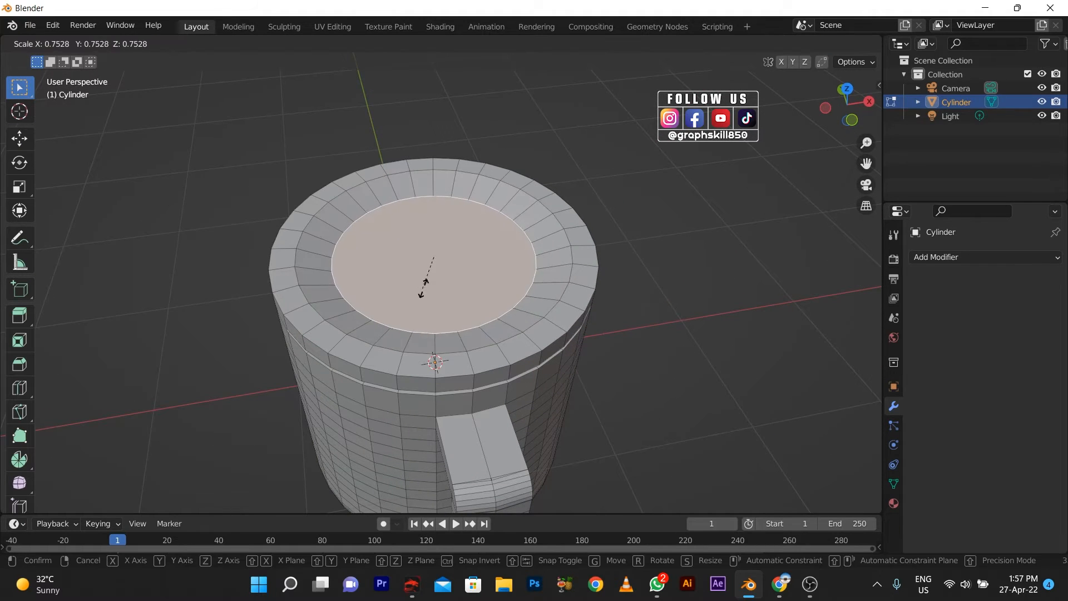
key("Escape")
Bridge the two pairs of opposite inner wall faces to form a flat bar across the recessed top.
middle_click_drag(423, 296, 403, 161)
left_click(406, 173)
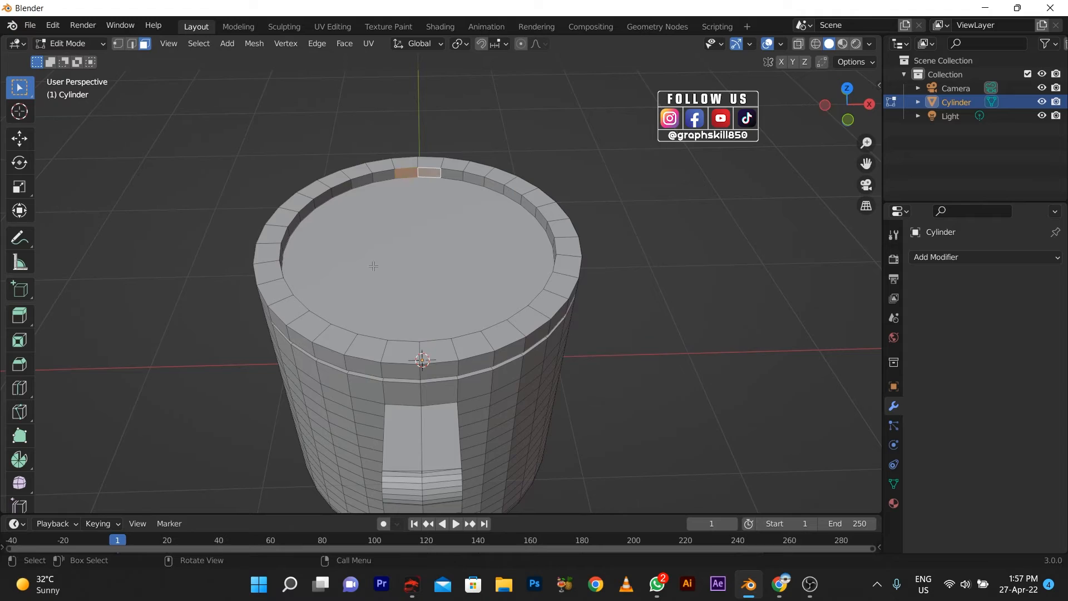
middle_click_drag(373, 266, 320, 296)
right_click(299, 260)
left_click(299, 259)
scroll(334, 300, "down", 4)
middle_click_drag(365, 328, 450, 341)
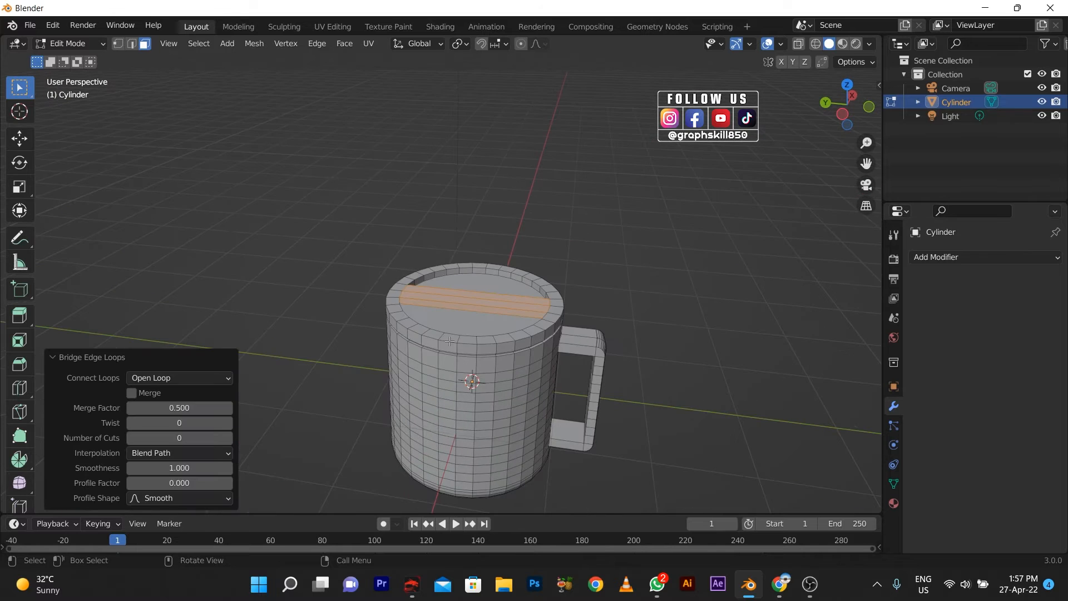
Add a Subdivision Surface modifier to the mug with 4 viewport levels.
key("Tab")
middle_click_drag(512, 373, 576, 306)
middle_click_drag(524, 307, 483, 317)
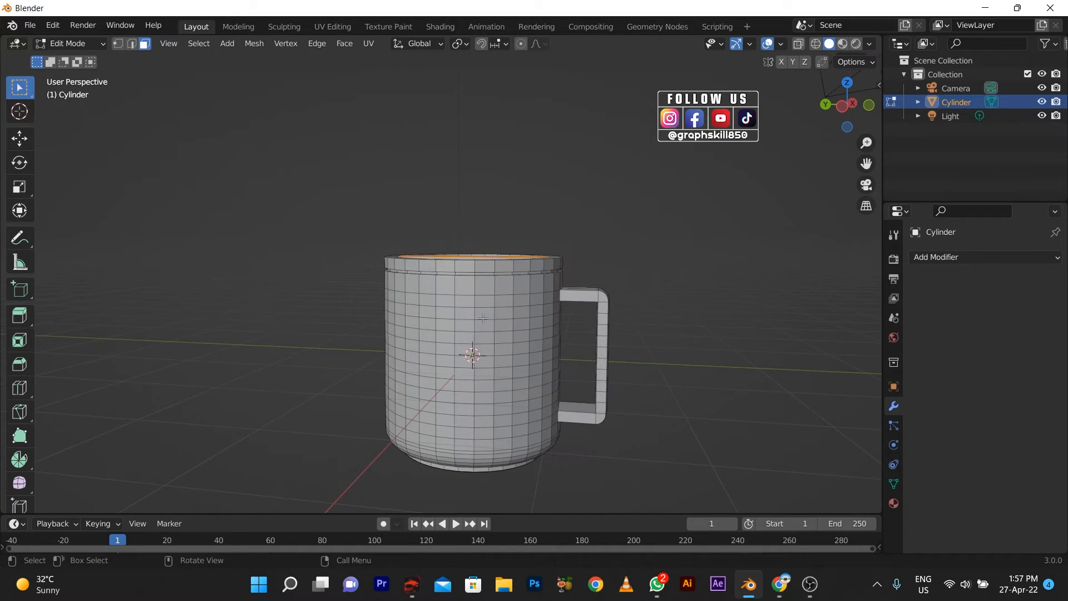
middle_click_drag(480, 376, 500, 374)
left_click(935, 257)
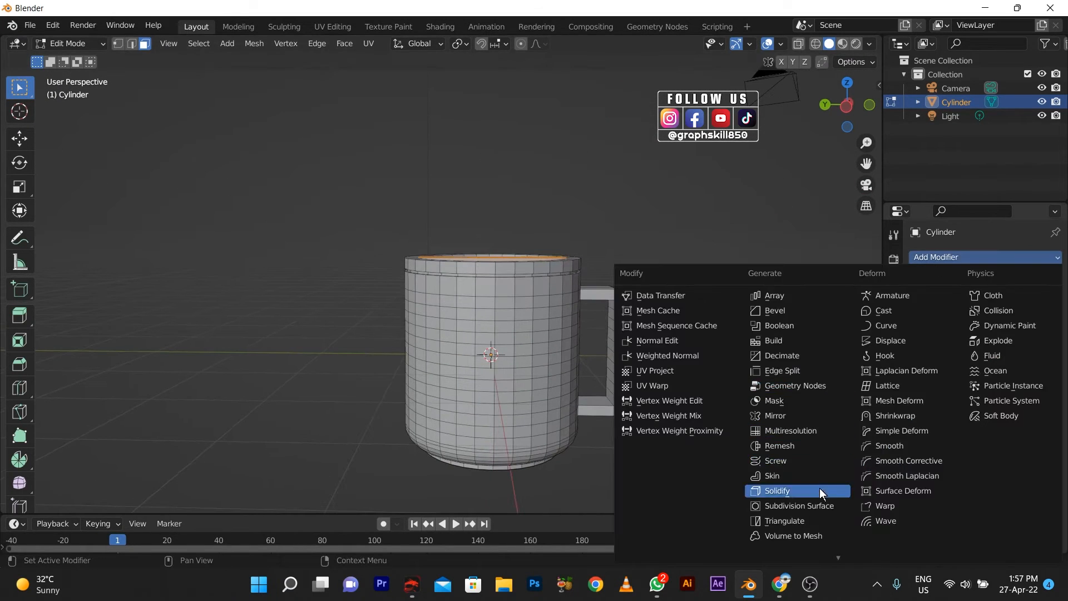
left_click(773, 505)
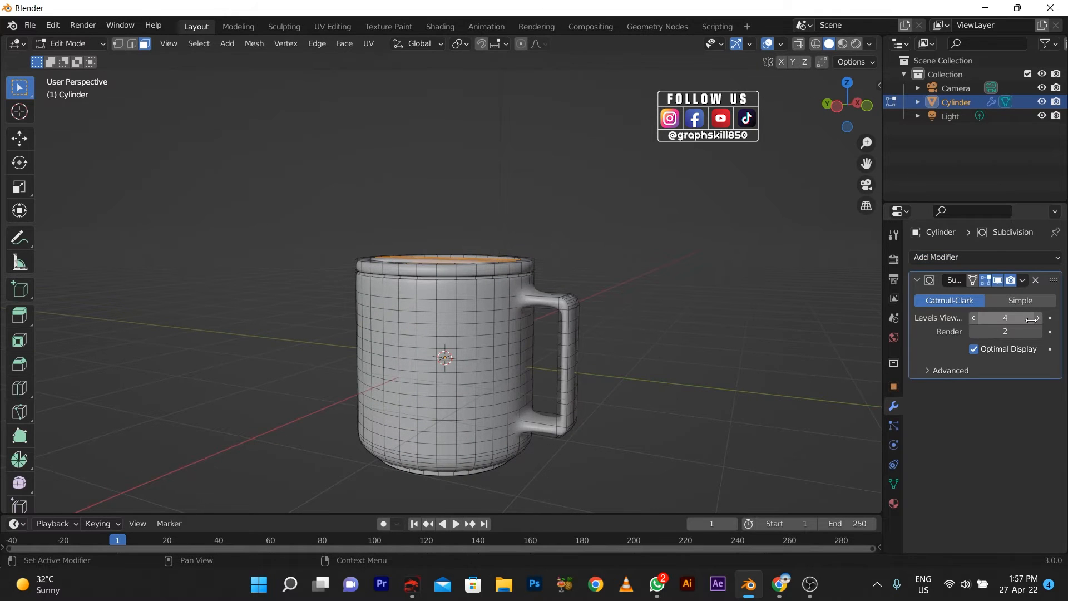
key("Tab")
middle_click_drag(443, 348, 440, 416)
Add a loop cut near each end of the bar across the recess, slid fully against the rim wall.
key("Tab")
scroll(440, 380, "up", 3)
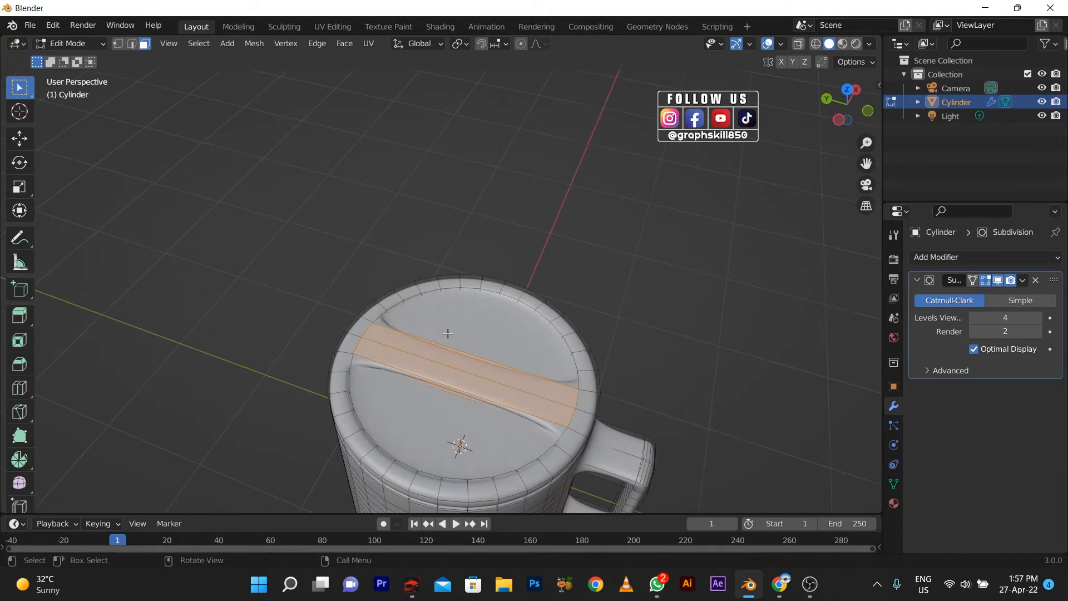
key("ctrl+r")
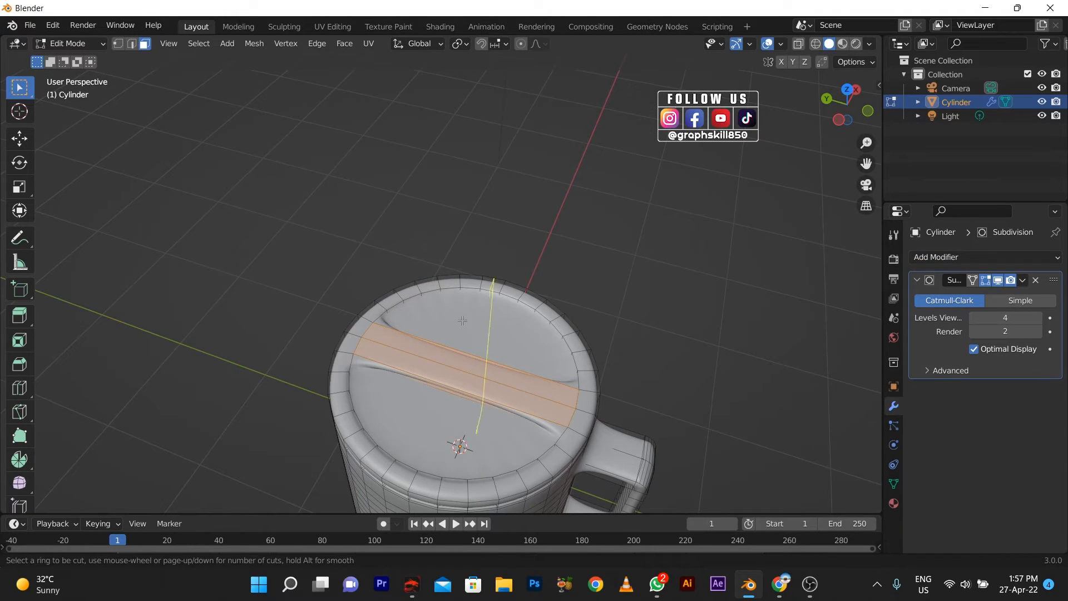
left_click(385, 328)
left_click(168, 305)
key("ctrl+r")
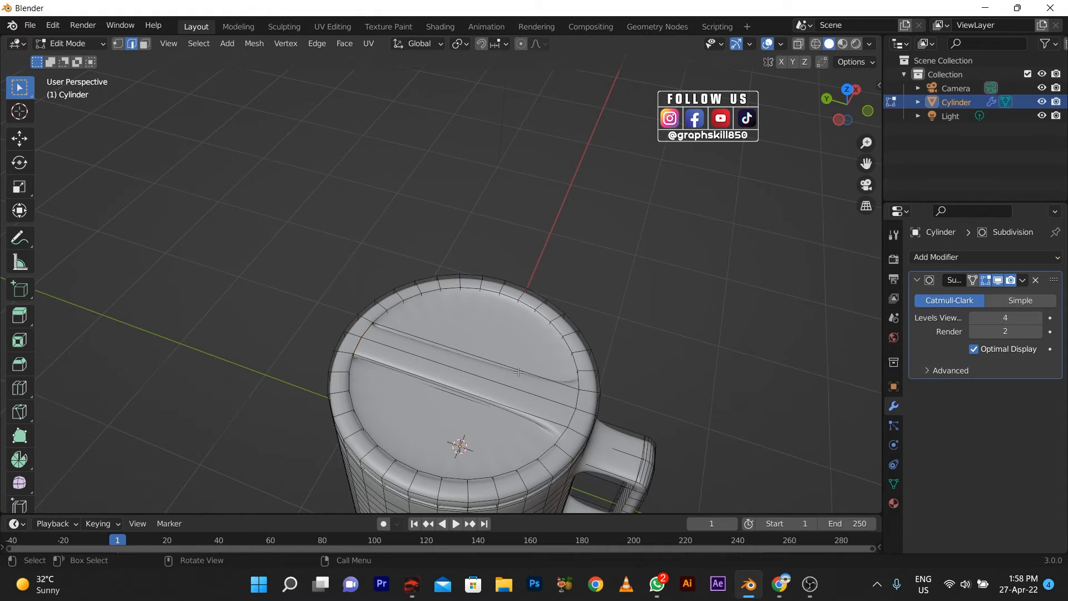
left_click(581, 387)
left_click(589, 383)
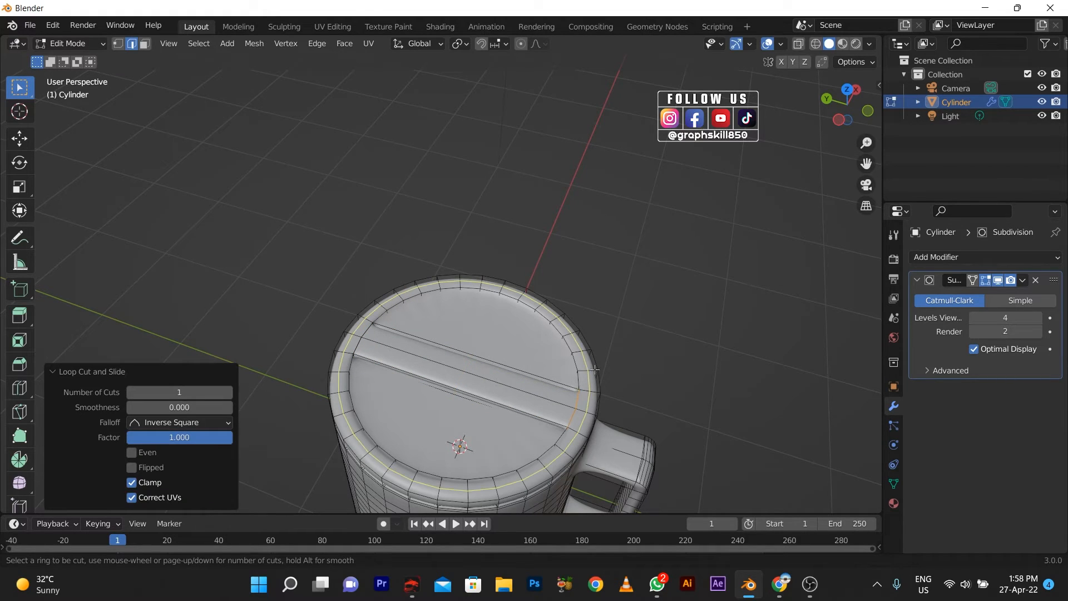
Add a loop cut around the rim's top surface and slide it fully to the outer edge with factor -1.
left_click(623, 356)
key("ctrl+r")
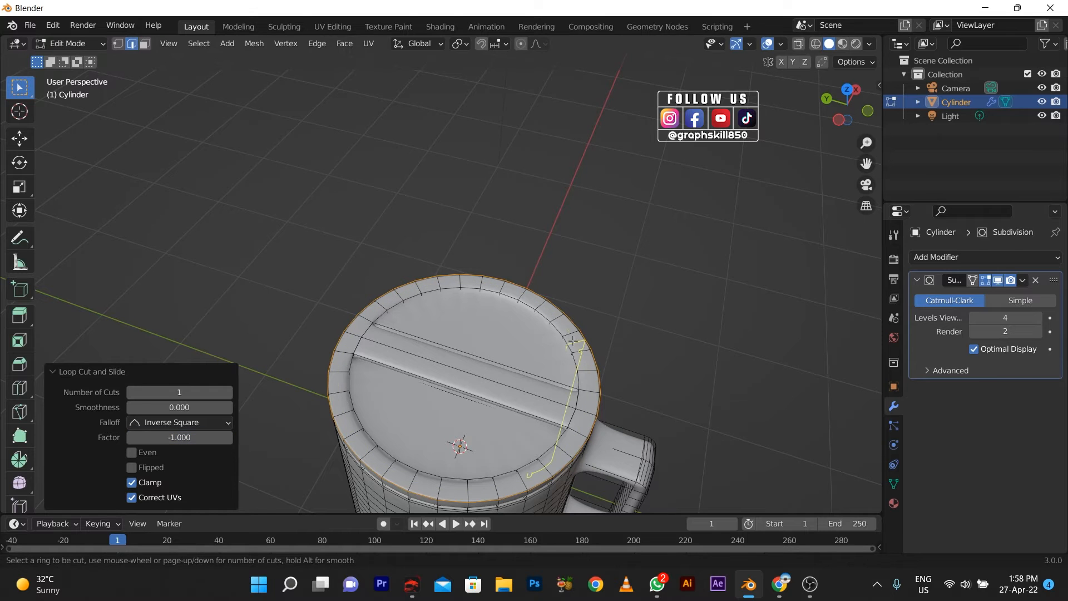
key("Escape")
scroll(453, 375, "down", 5)
key("Tab")
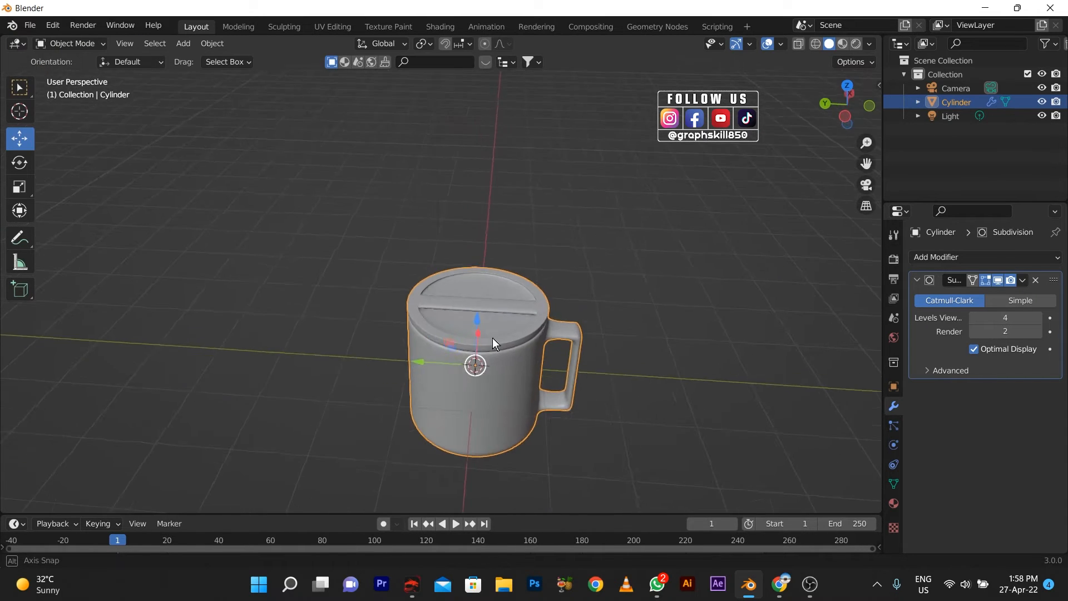
middle_click_drag(492, 338, 479, 286)
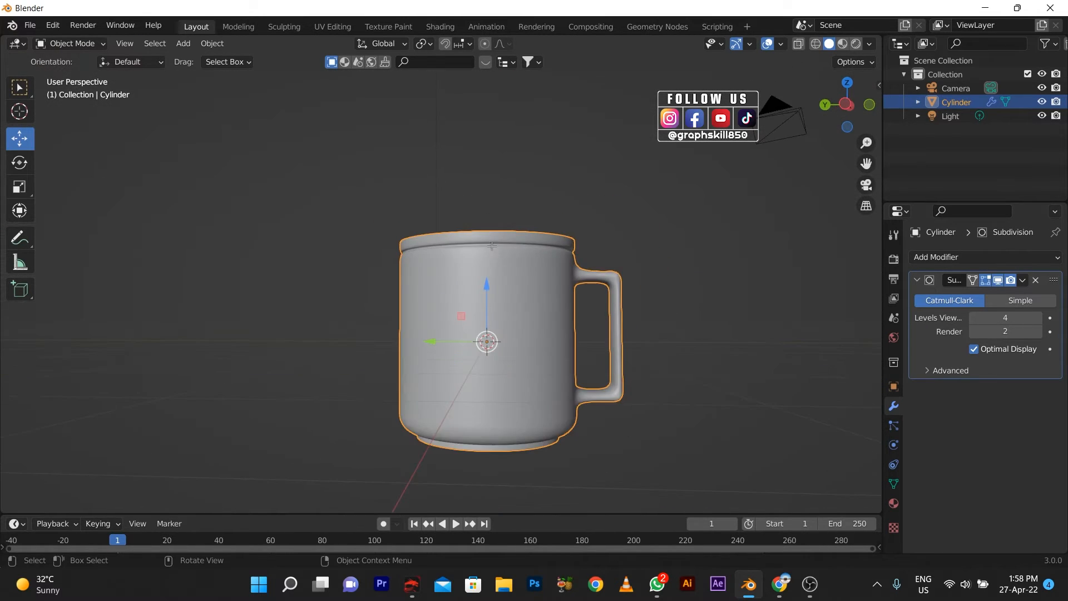
Add a loop cut around the groove below the rim and slide it fully to the groove's lower edge with factor 1.
key("Tab")
scroll(492, 245, "up", 6)
scroll(490, 233, "down", 4)
key("ctrl+r")
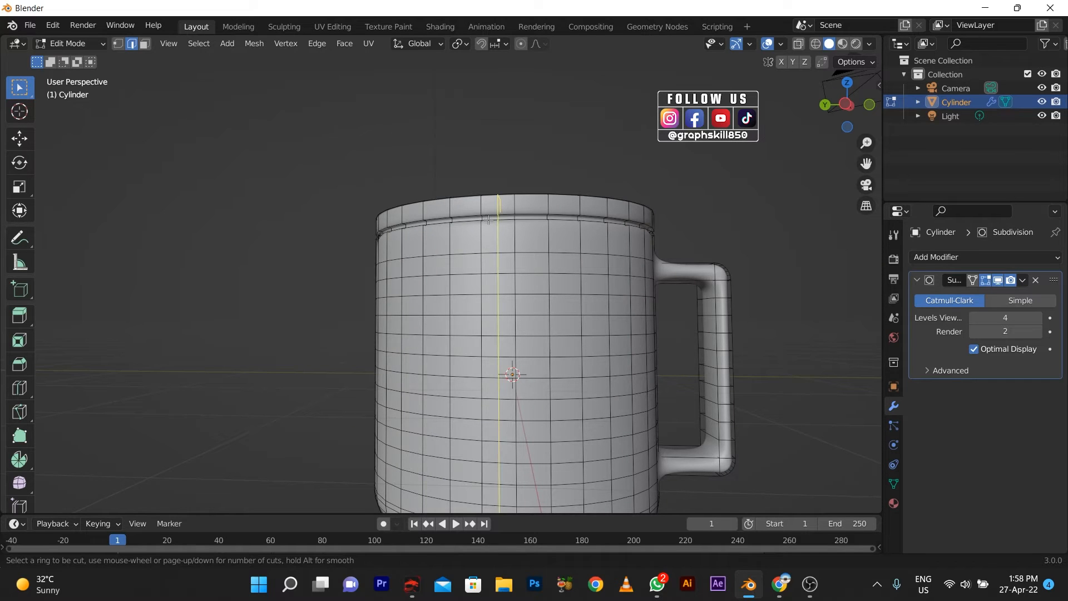
left_click(482, 219)
left_click(489, 242)
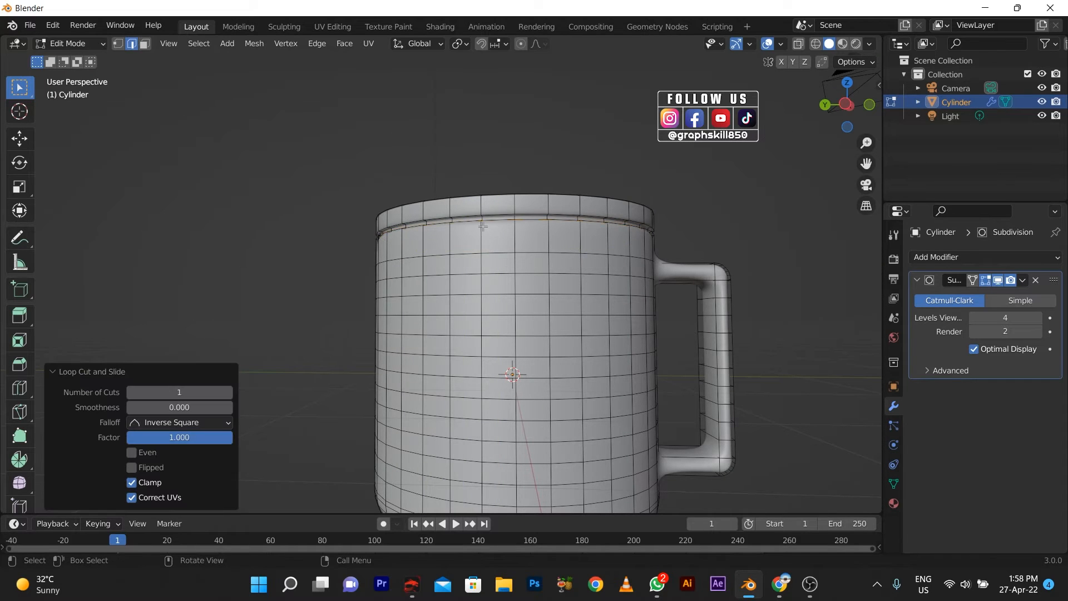
Add another loop cut around the groove and slide it fully to the groove's upper edge with factor -1.
scroll(515, 267, "up", 3)
key("ctrl+r")
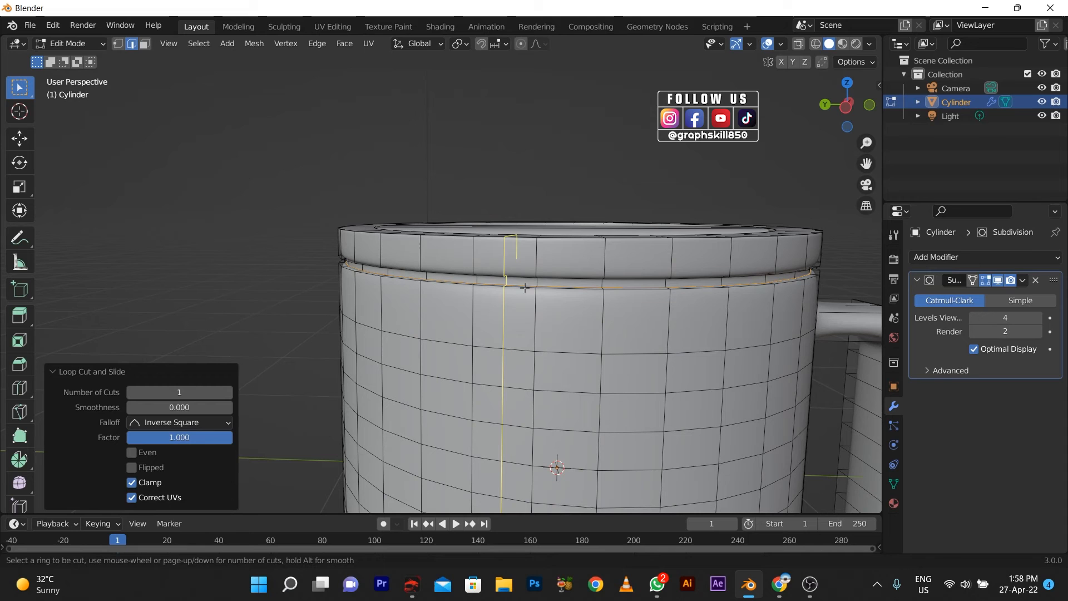
left_click(502, 267)
left_click(476, 245)
scroll(504, 291, "down", 4)
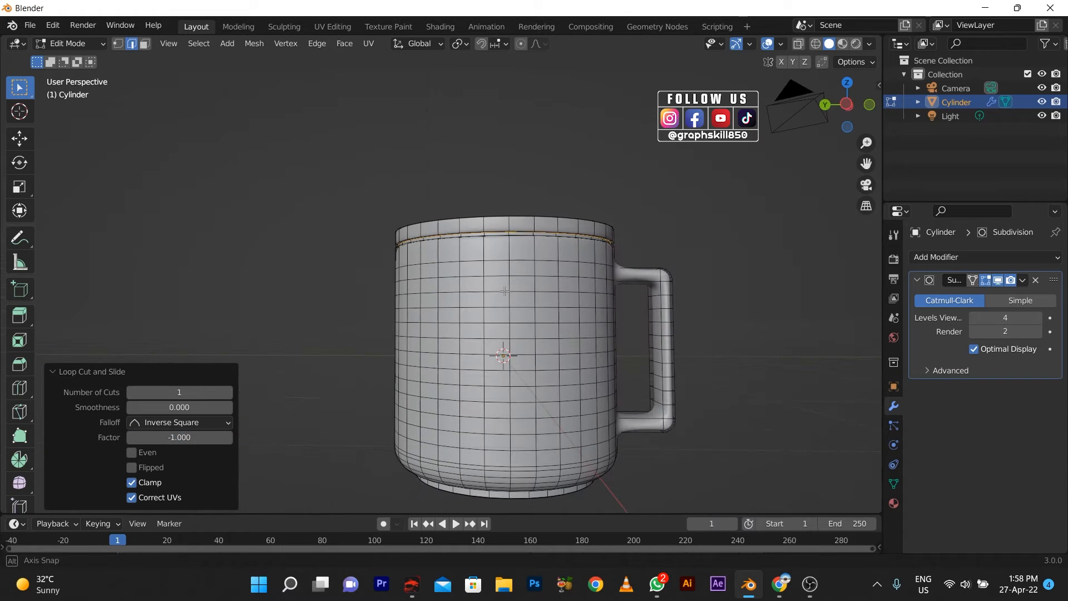
Add loop cuts on the body directly below the groove and on the rim band's top edge, each slid with factor -1.
key("ctrl+r")
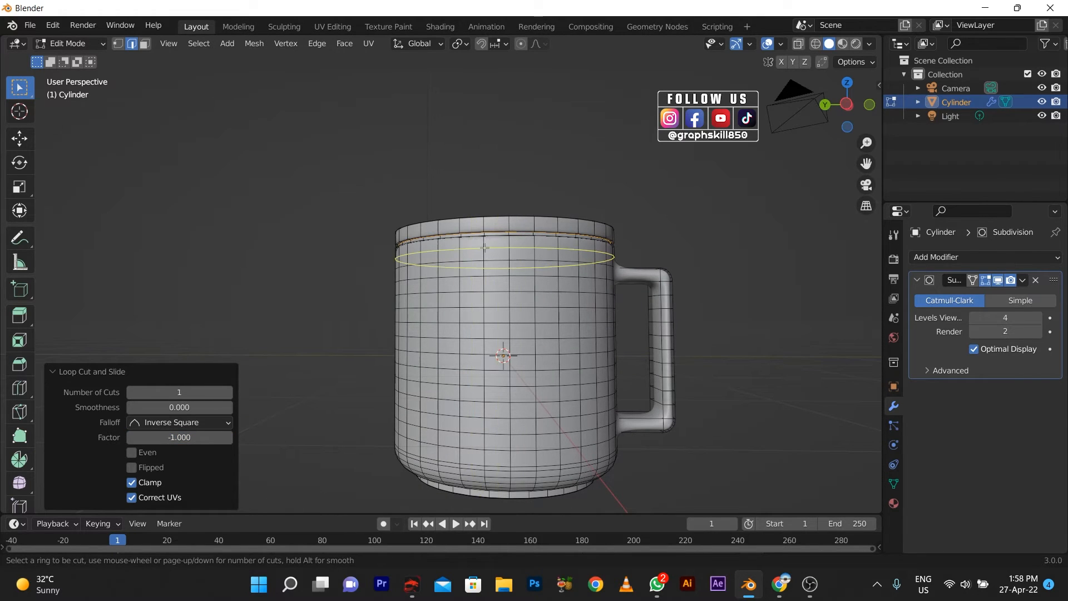
key("Escape")
key("ctrl+r")
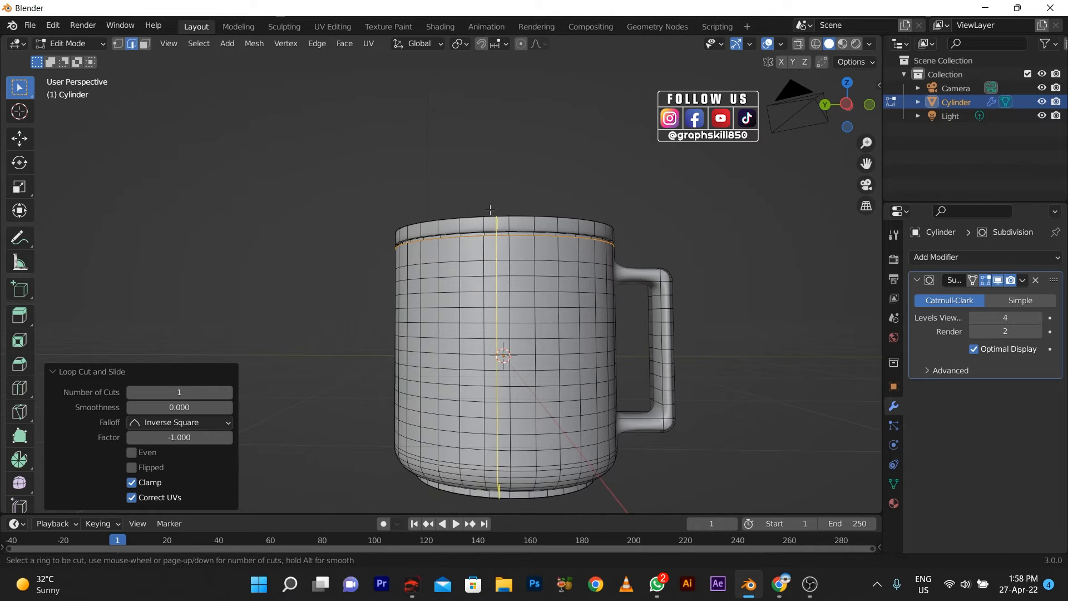
key("Escape")
middle_click_drag(480, 221, 603, 314)
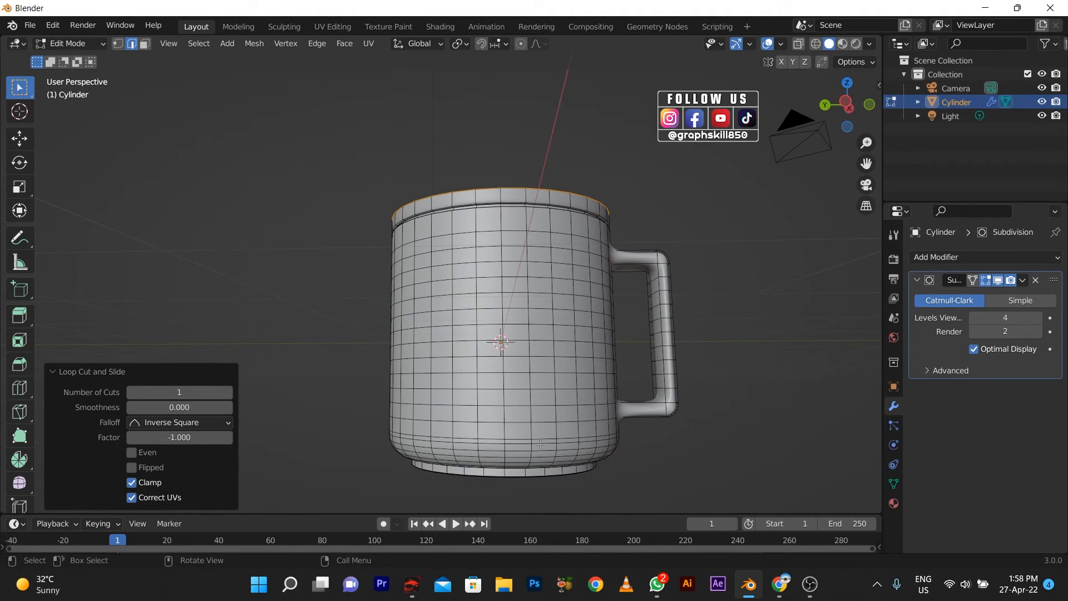
mouse_move(540, 444)
middle_mouse_down()
mouse_move(520, 370)
mouse_move(539, 428)
middle_mouse_up()
Create a new material for the mug and show the viewport in material preview shading.
key("Tab")
scroll(543, 304, "down", 2)
middle_click_drag(543, 305, 592, 318)
key("Tab")
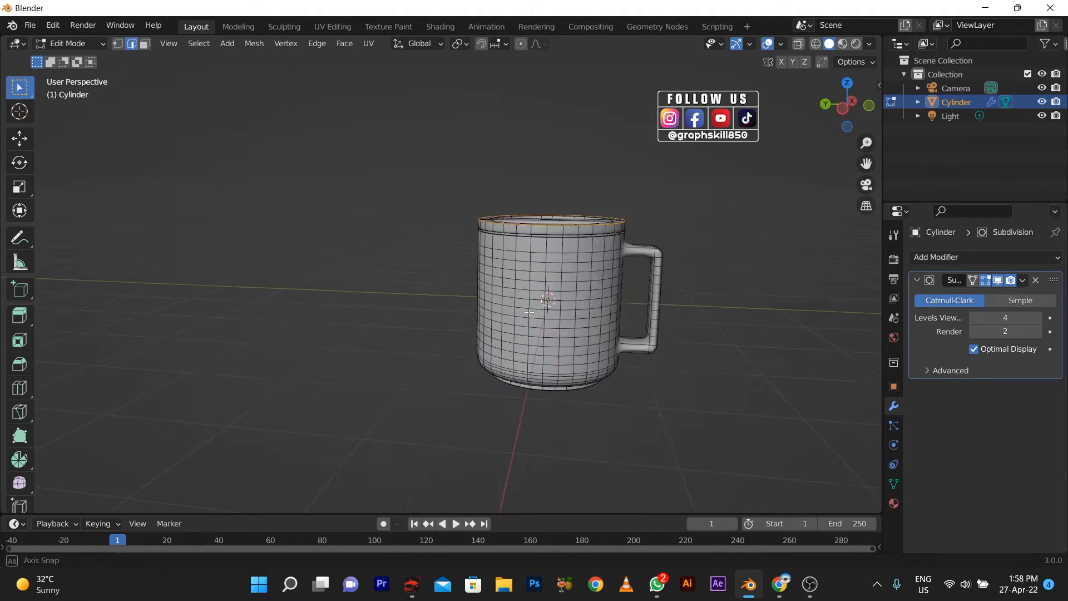
key("Tab")
left_click(894, 504)
left_click(963, 316)
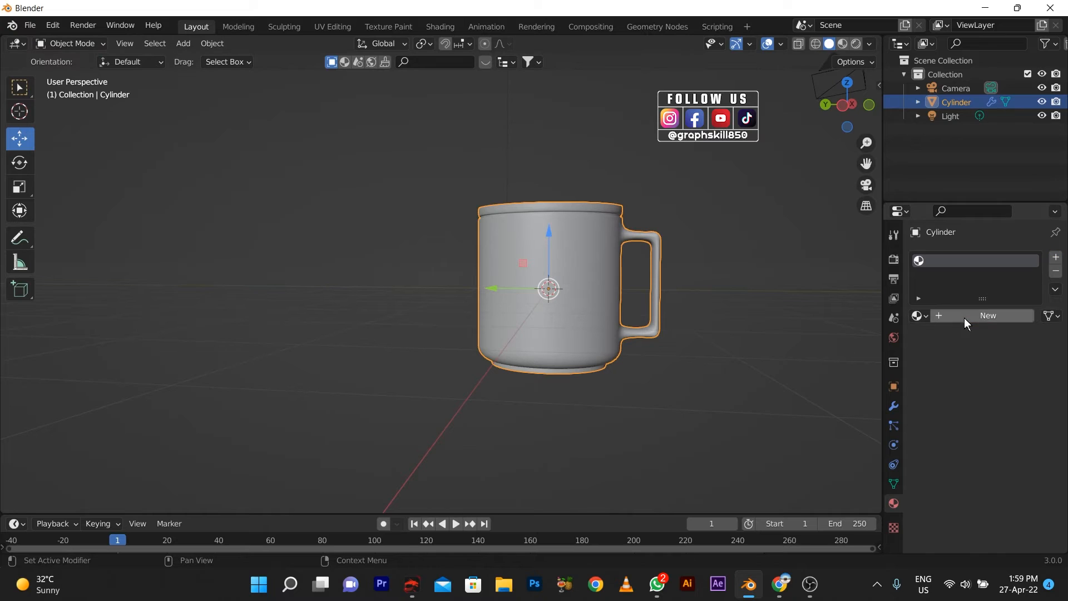
left_click(1001, 460)
left_click(842, 44)
middle_click_drag(544, 277, 527, 302)
Set the mug material's metallic to 1 and its roughness to about 0.234, and check the reference photo.
left_click(999, 463)
scroll(994, 472, "down", 4)
left_click_drag(995, 502, 1055, 503)
scroll(990, 526, "down", 4)
left_click_drag(1007, 467, 990, 466)
middle_click_drag(500, 390, 575, 421)
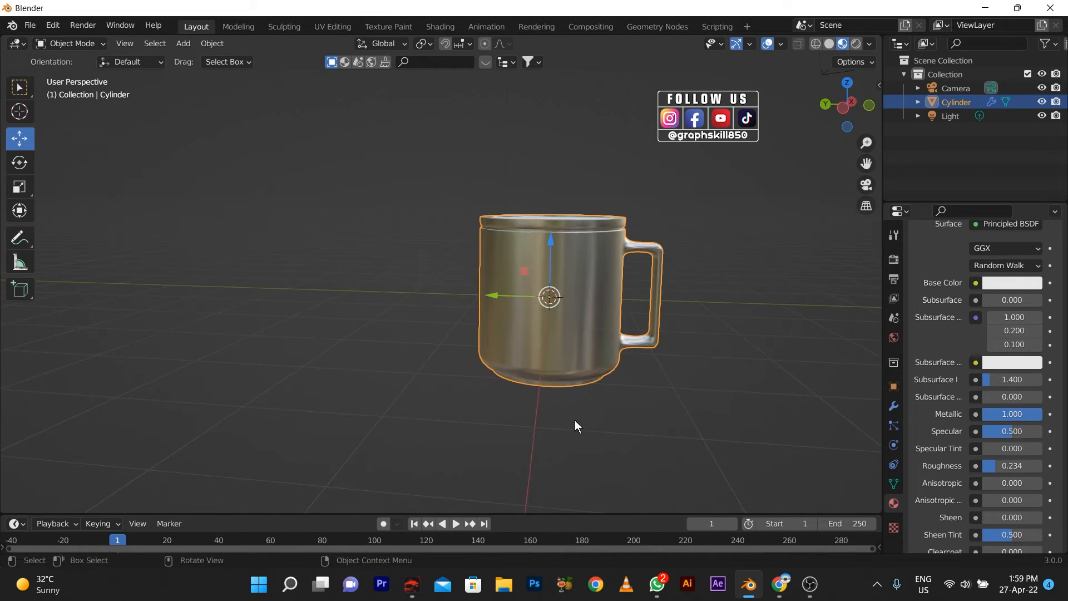
left_click(780, 583)
left_click(780, 583)
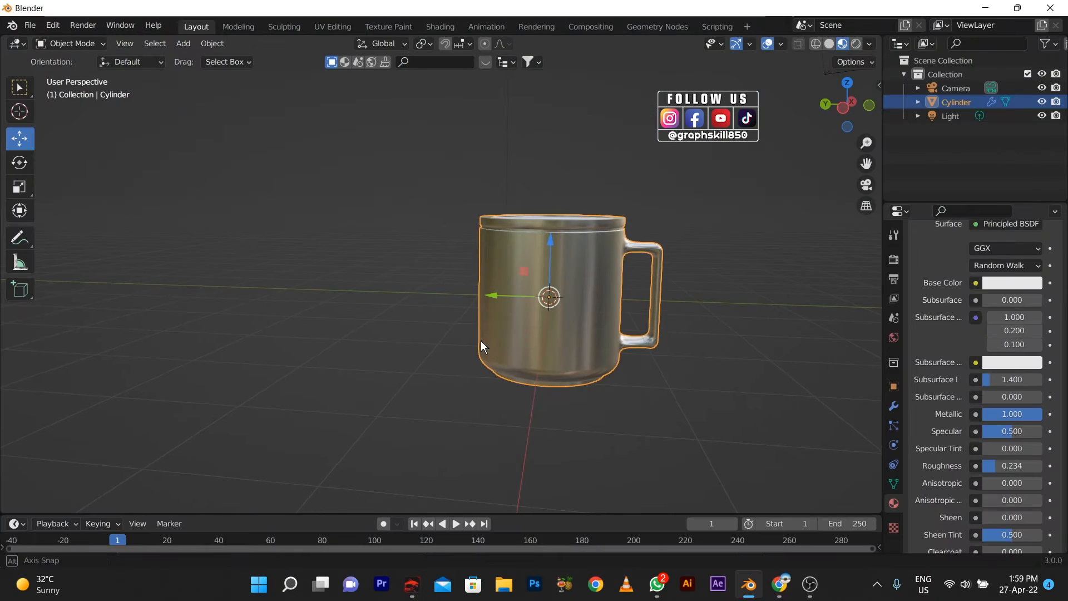
Show the mug's mesh in wireframe shading and box-select its lower part.
key("Tab")
middle_click_drag(546, 305, 508, 279)
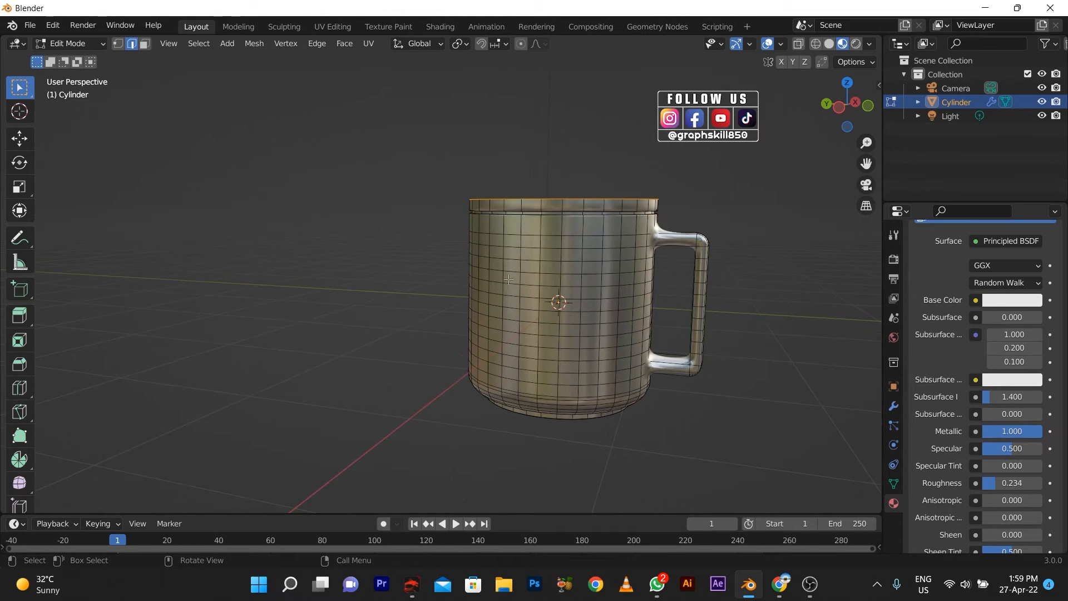
left_click_drag(715, 453, 407, 327)
key("shift+z")
key("q")
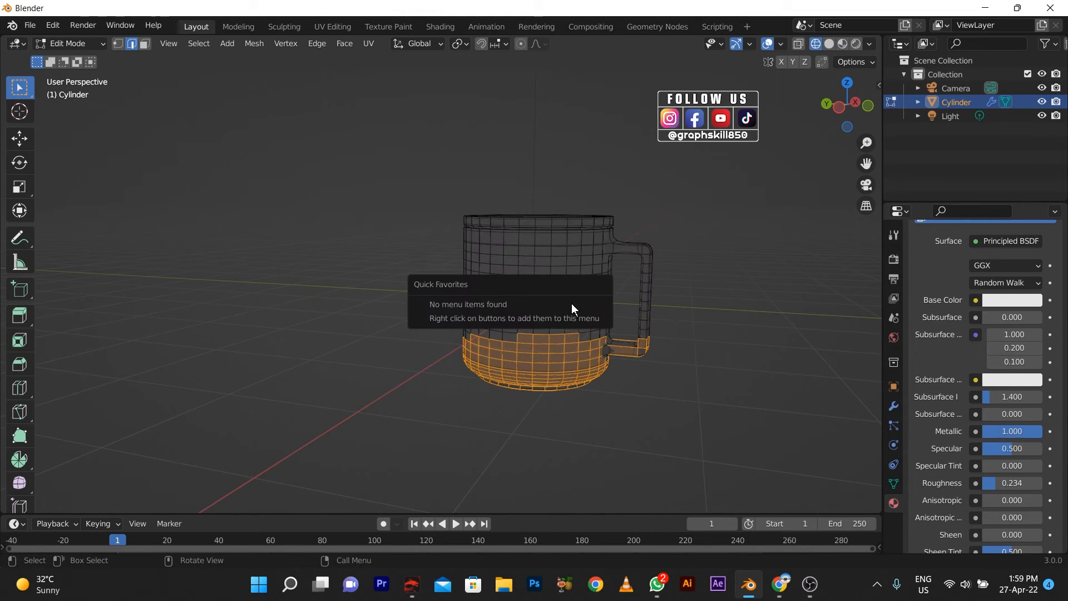
Box-select the straight part of the mug body together with the whole handle, using wireframe front and top views.
key("KP_1")
left_click_drag(499, 386, 232, 252)
left_click_drag(283, 228, 461, 210)
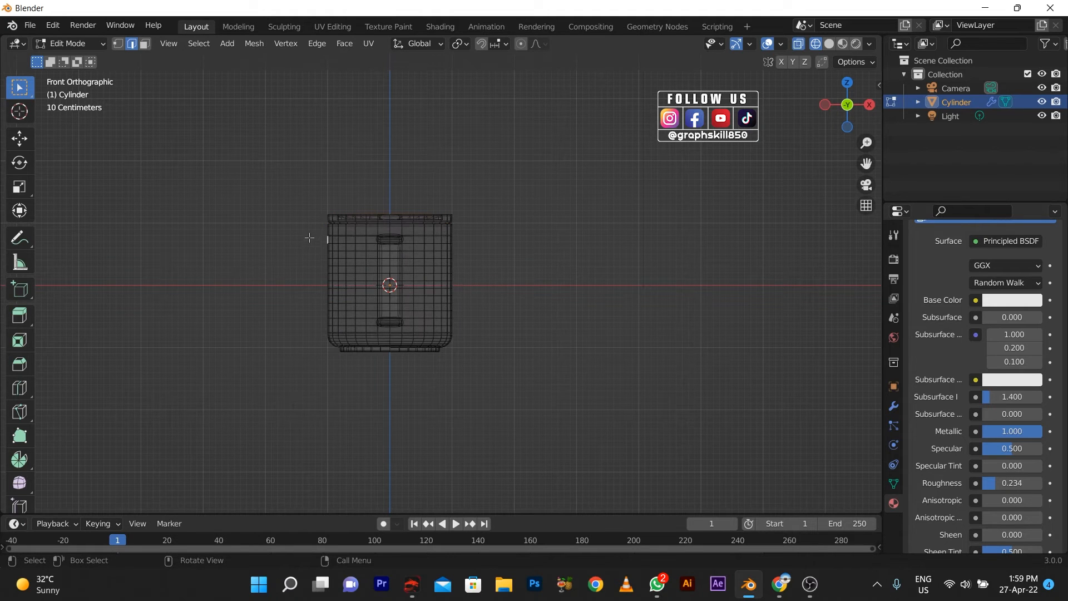
left_click_drag(310, 237, 498, 335)
middle_click_drag(497, 335, 346, 362)
key("KP_7")
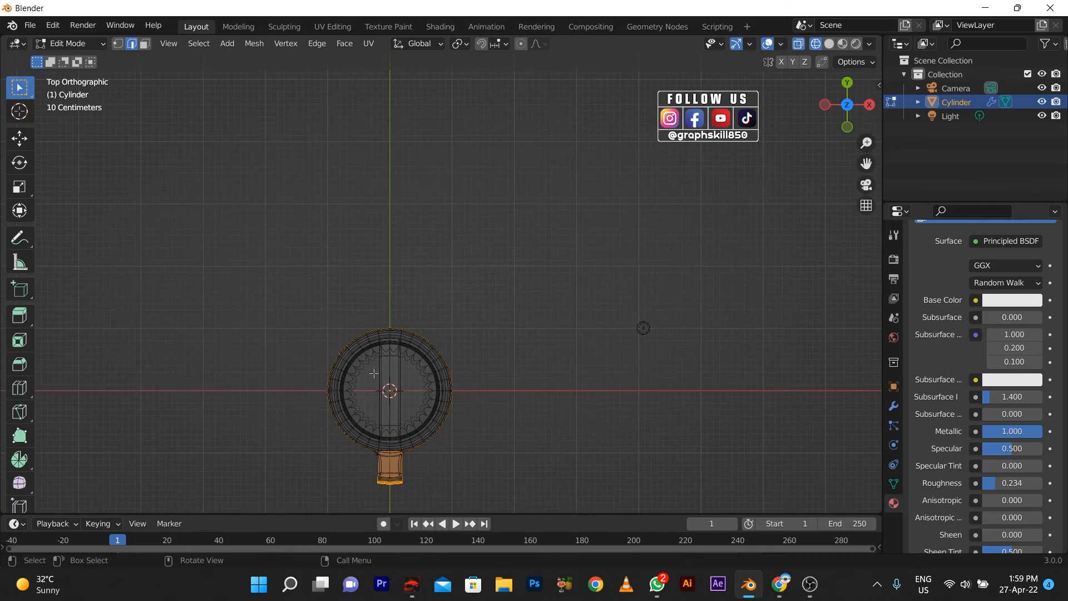
left_click_drag(458, 495, 318, 456)
middle_click_drag(318, 457, 463, 383)
middle_click_drag(609, 360, 723, 122)
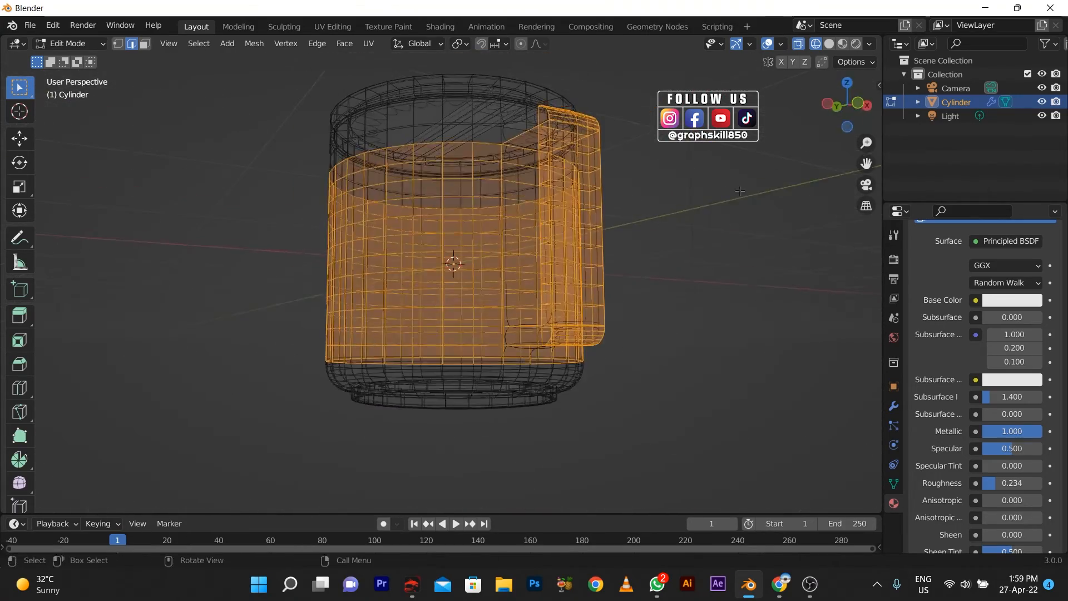
Switch to solid shading and face selection, and add the face loop directly above the selected body faces to the selection.
left_click(798, 48)
left_click(798, 48)
left_click(799, 47)
middle_click_drag(798, 50, 676, 322)
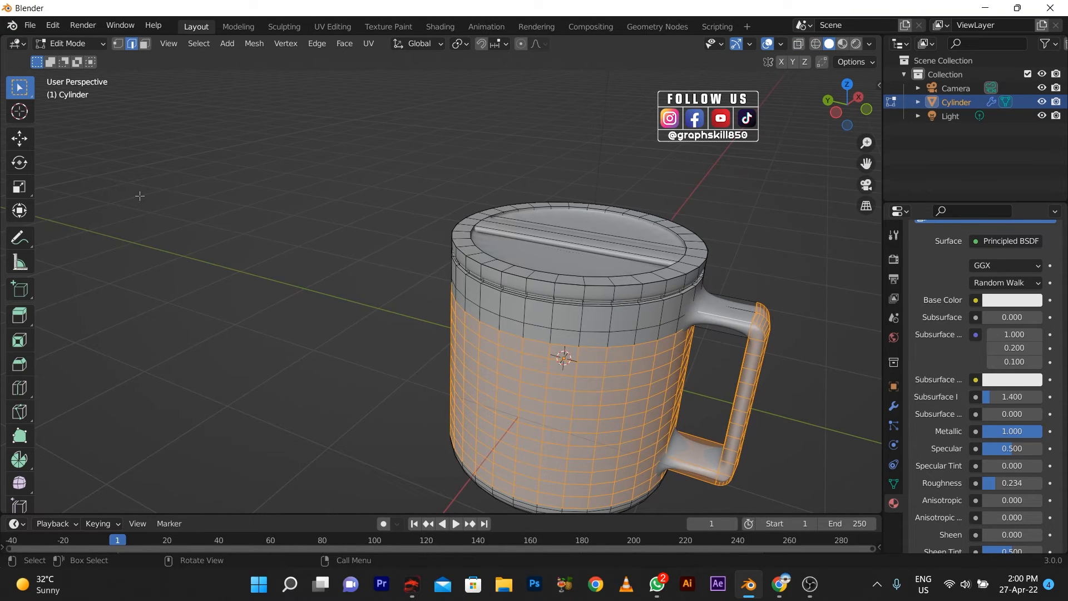
left_click(145, 44)
middle_click_drag(738, 302, 305, 407)
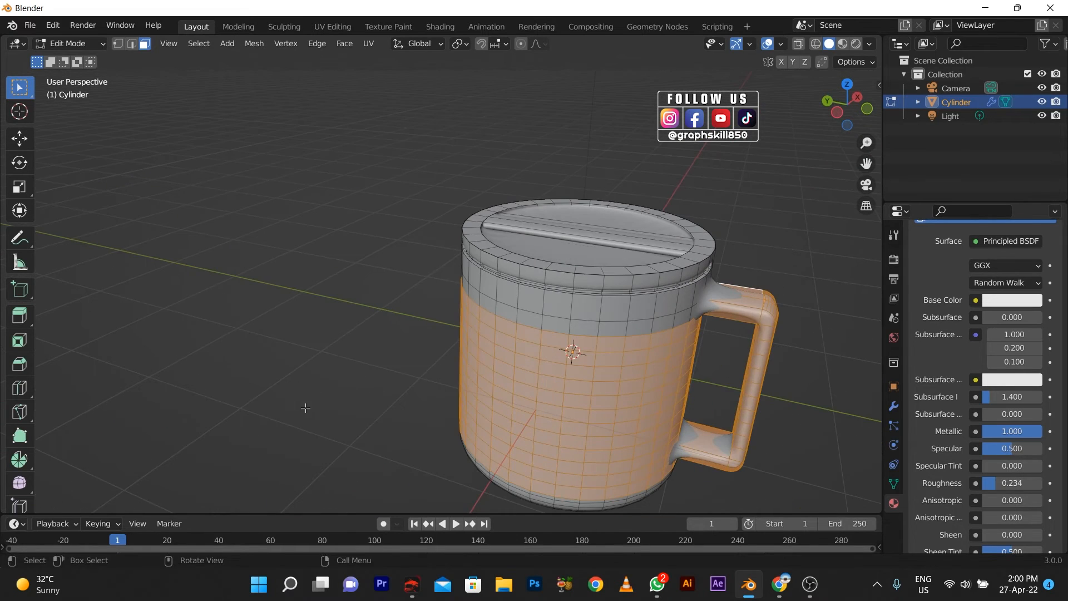
left_click(544, 324, "alt")
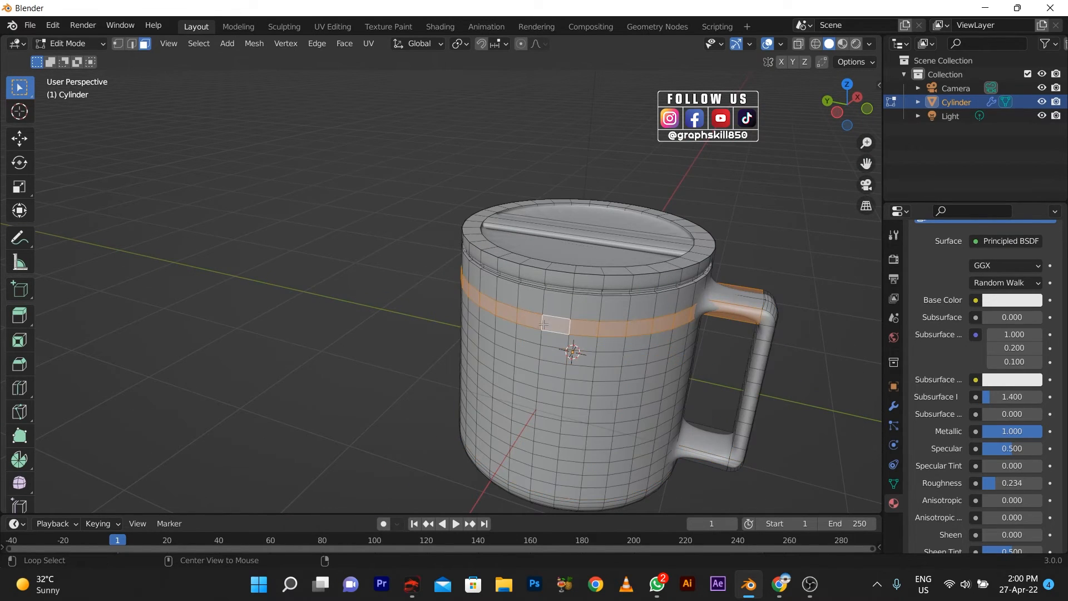
key("ctrl+z")
key("ctrl+z")
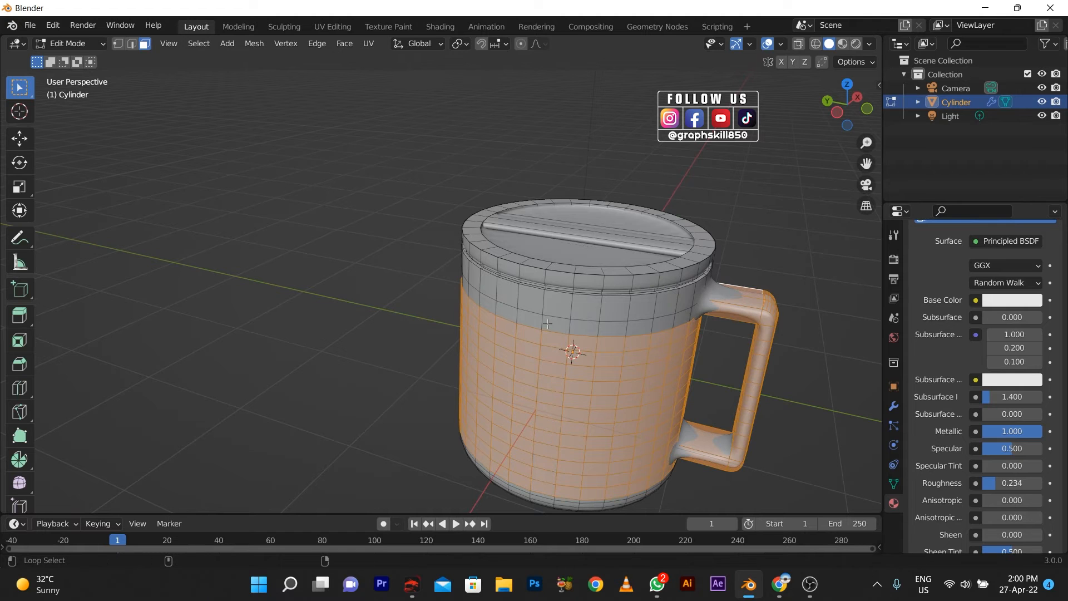
left_click(554, 326, "alt+shift")
scroll(555, 326, "down", 3)
middle_click_drag(554, 326, 592, 307)
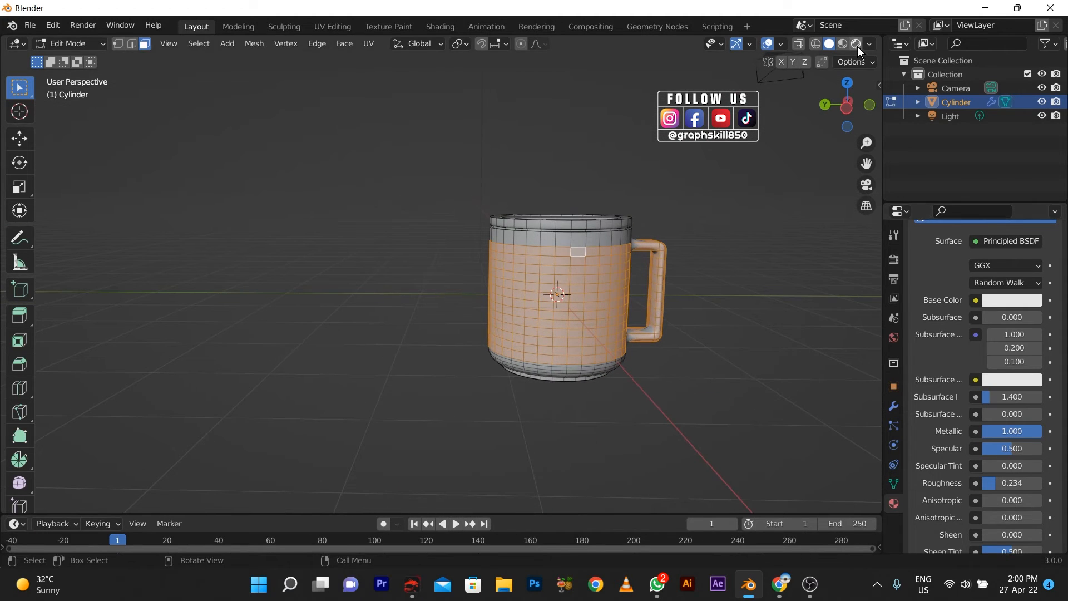
In material preview, add a second material slot, assign it to the selected body and handle faces, and give its new material a near-black base color.
left_click(842, 44)
scroll(1000, 319, "up", 8)
left_click(1056, 257)
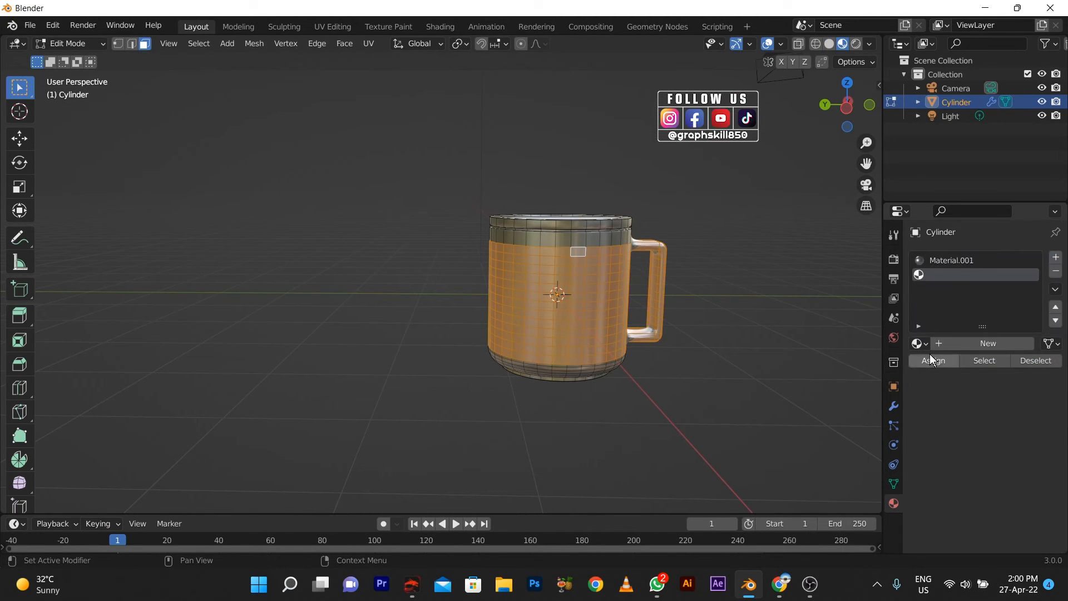
left_click(946, 359)
left_click(987, 346)
left_click(1012, 506)
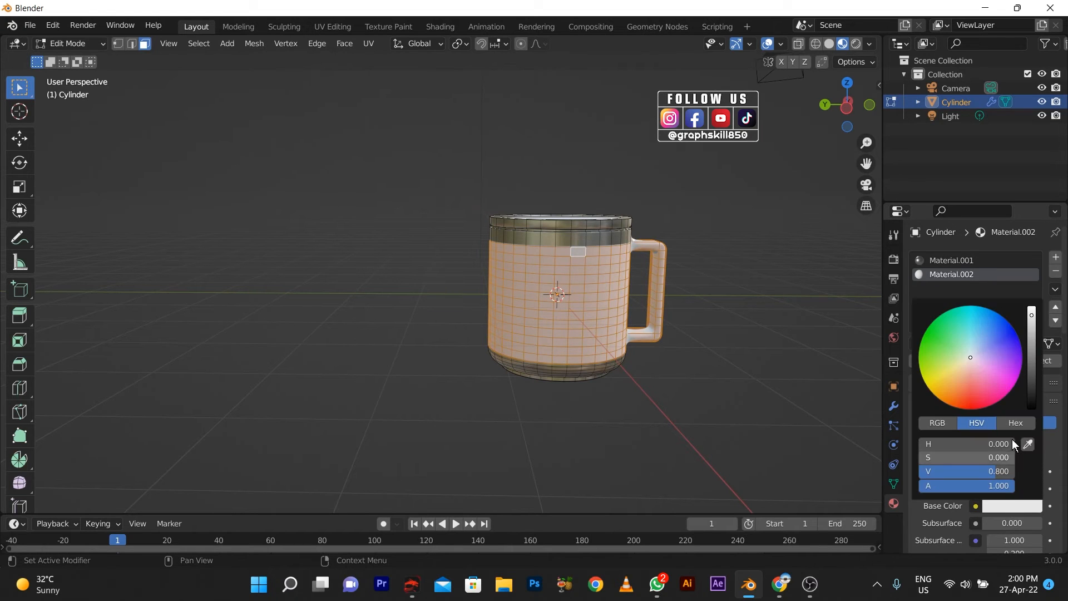
left_click_drag(1032, 329, 1031, 417)
left_click(548, 394)
Add a loop cut on the handle's upper arm and another on its lower arm, each slid toward the mug body with factor 1.
key("Tab")
middle_click_drag(430, 370, 384, 375)
scroll(626, 303, "up", 3)
key("Tab")
key("2")
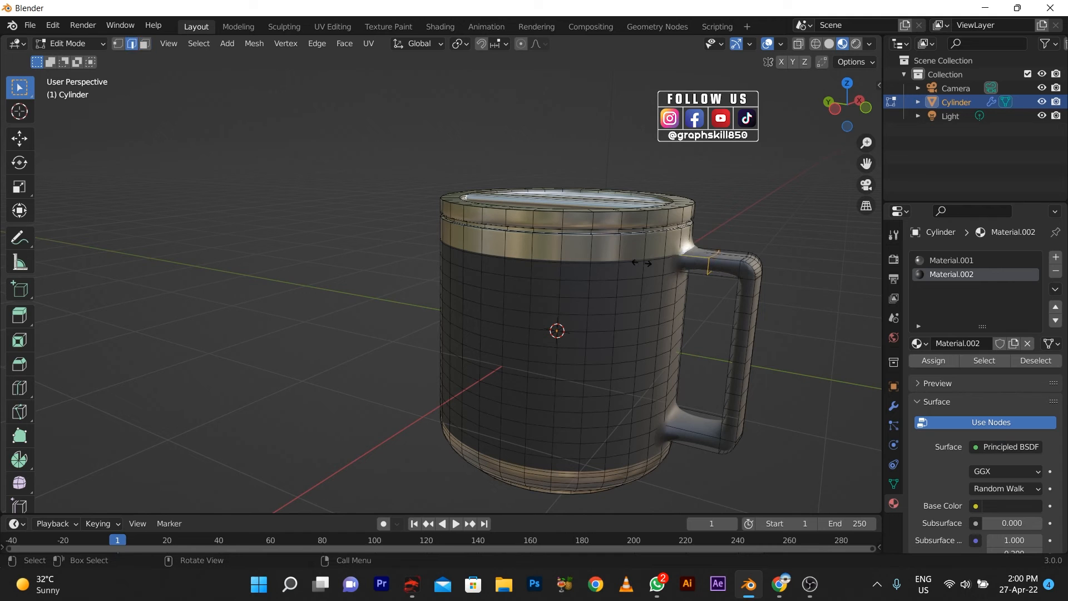
key("ctrl+r")
left_click(708, 262)
left_click(701, 441)
key("ctrl+r")
left_click(694, 433)
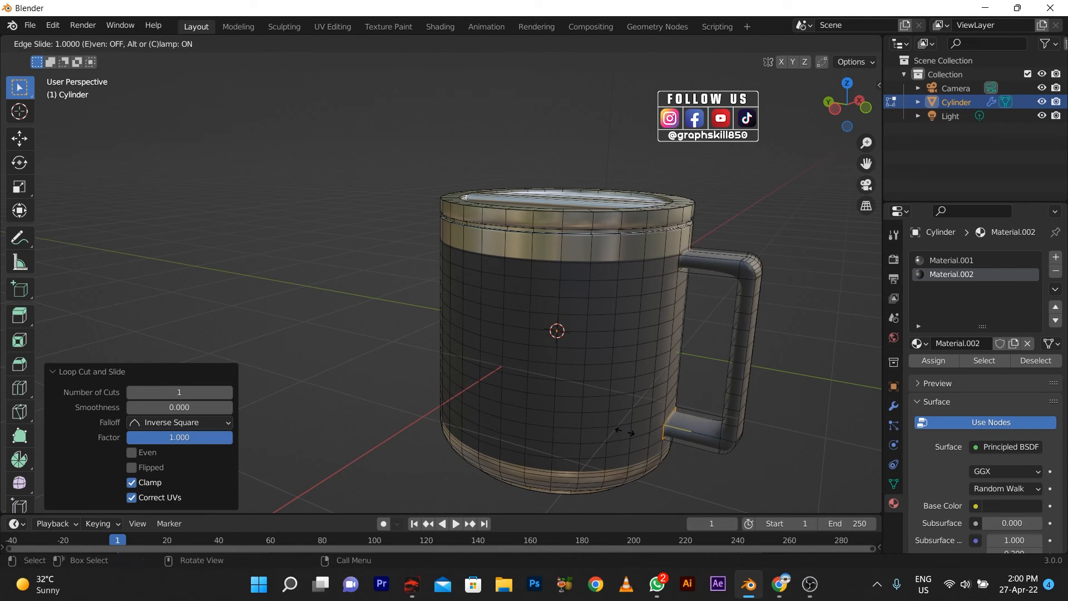
left_click(628, 432)
mouse_move(662, 367)
middle_mouse_down()
mouse_move(699, 338)
mouse_move(677, 335)
mouse_move(692, 318)
mouse_move(702, 342)
mouse_move(573, 261)
mouse_move(701, 310)
middle_mouse_up()
key("Tab")
Box-select the lid's top faces and crossbar in wireframe front view, then return to solid shading.
key("Tab")
key("KP_1")
left_click(815, 44)
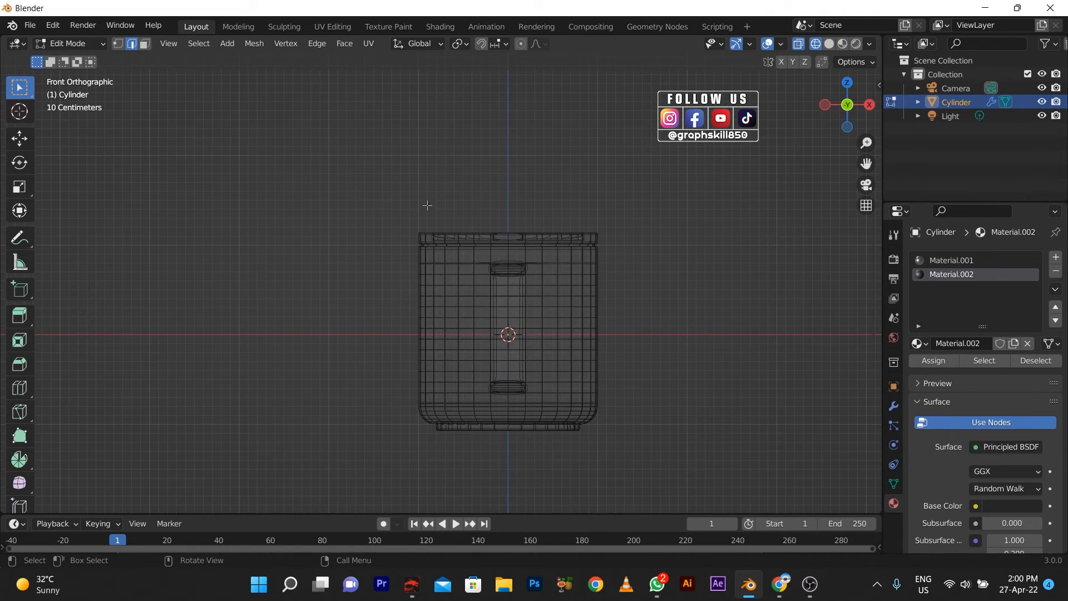
left_click_drag(347, 187, 667, 245)
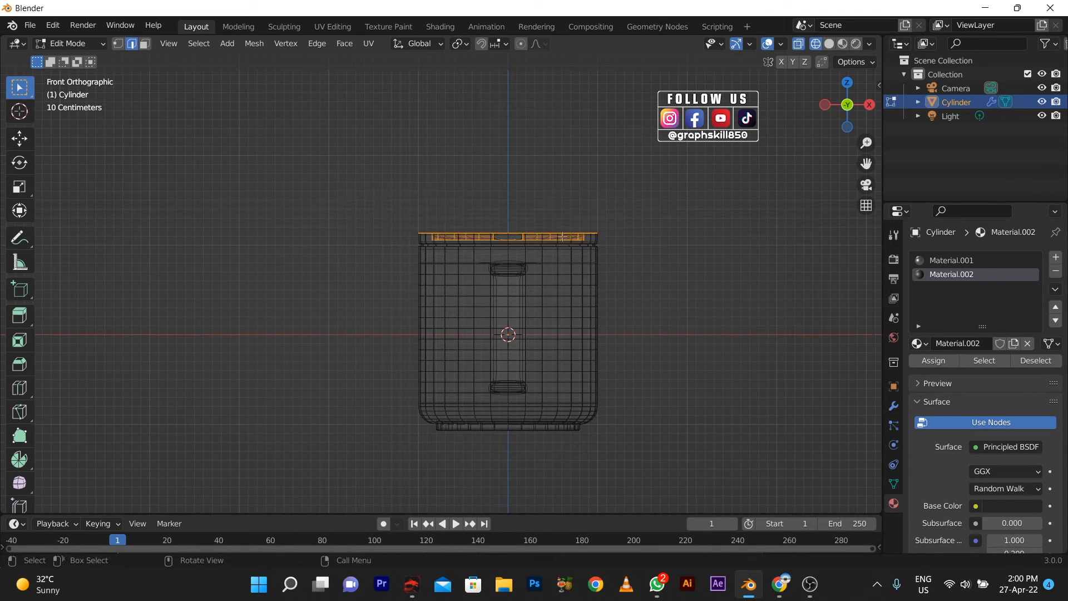
scroll(718, 186, "up", 2)
left_click_drag(721, 186, 351, 227)
mouse_move(350, 226)
middle_mouse_down()
mouse_move(425, 235)
mouse_move(415, 314)
middle_mouse_up()
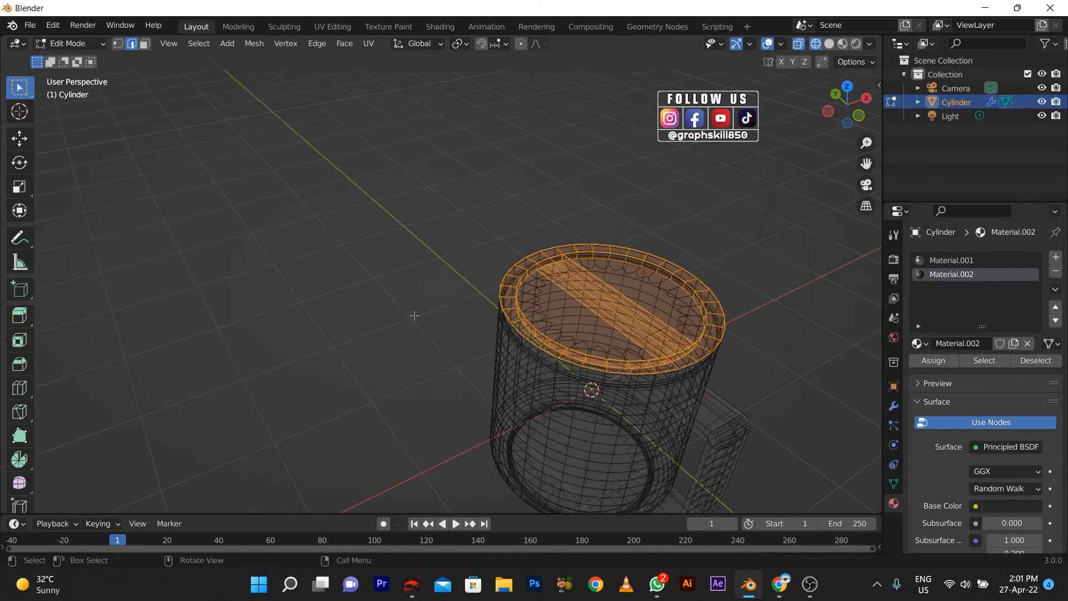
key("shift+z")
middle_click_drag(455, 261, 478, 270)
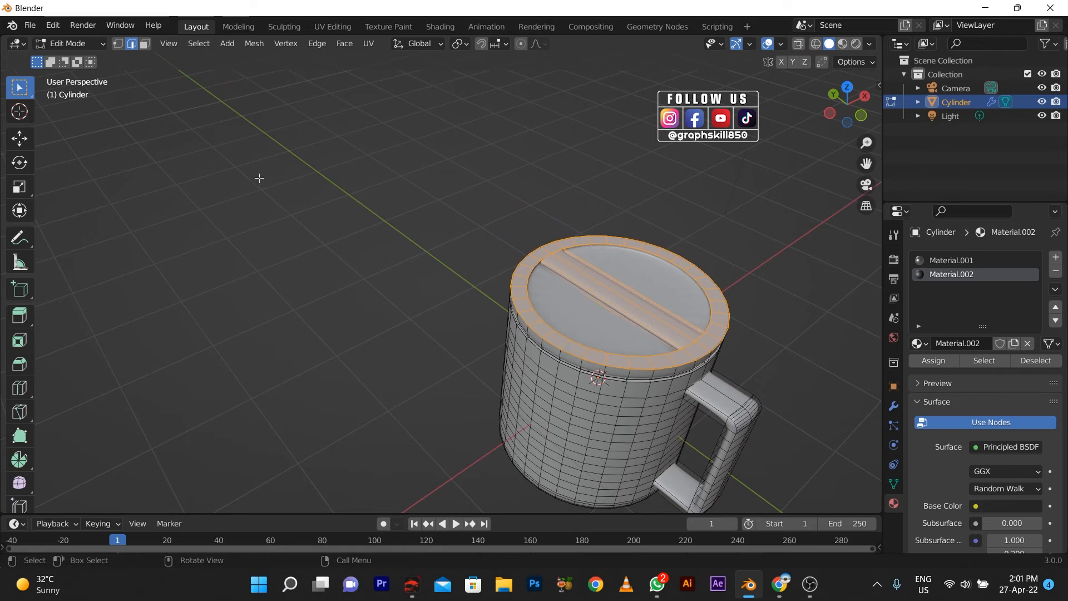
In face selection, add the face loop around the lid's outer side above the groove to the selection.
key("3")
left_click(951, 259)
middle_click_drag(523, 317, 559, 303)
left_click(562, 302, "alt")
key("ctrl+z")
left_click(571, 296, "alt+shift")
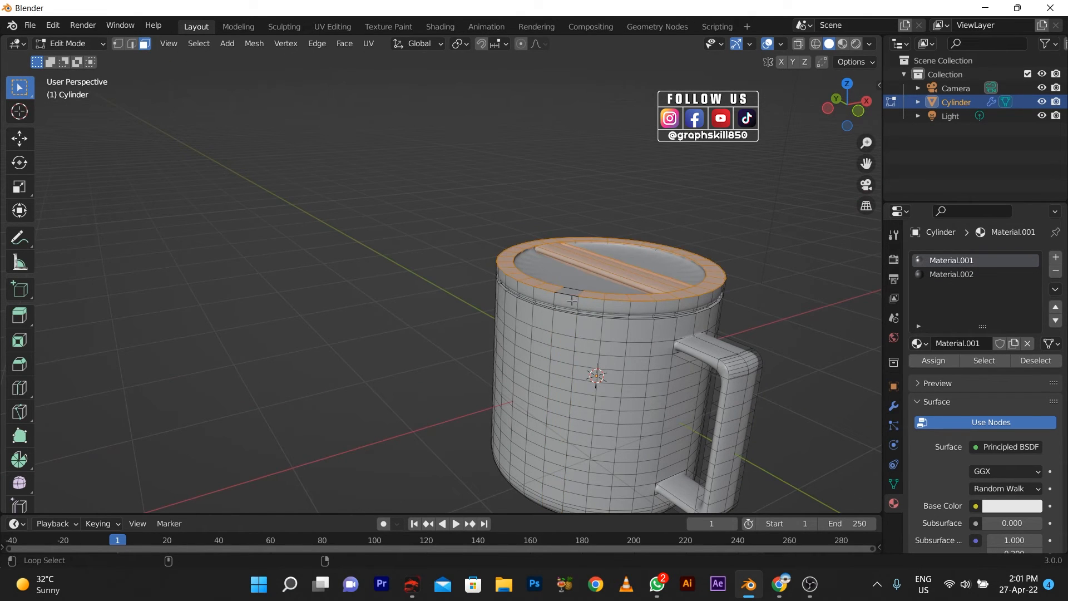
left_click(571, 296, "alt+shift")
scroll(589, 299, "up", 2)
key("ctrl+z")
left_click(634, 308, "alt+shift")
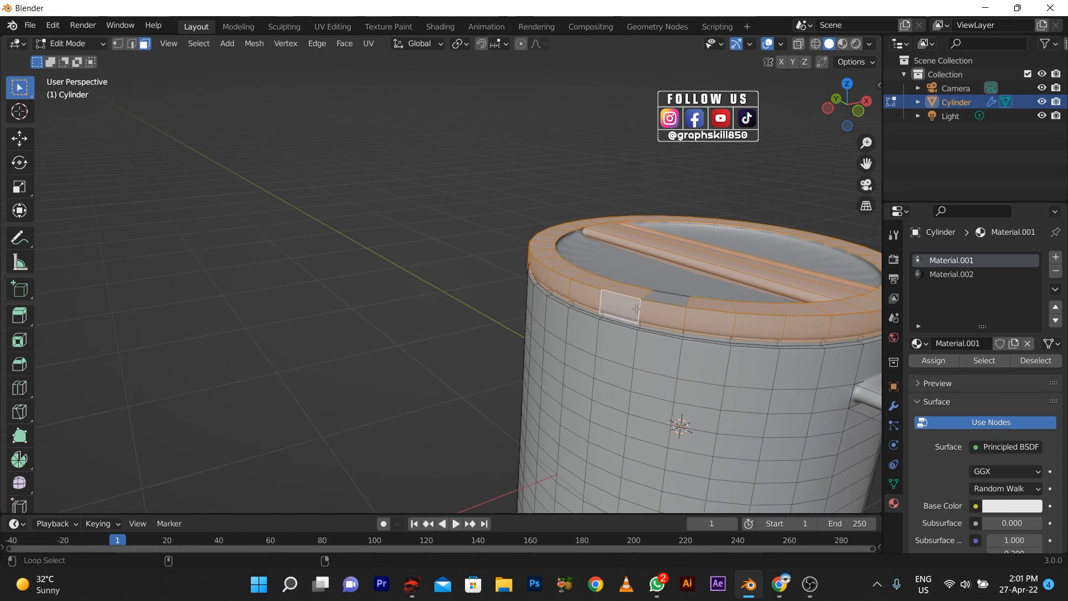
Assign Material.002 to the selected lid faces and show the mug in material preview.
scroll(664, 298, "down", 5)
left_click(948, 274)
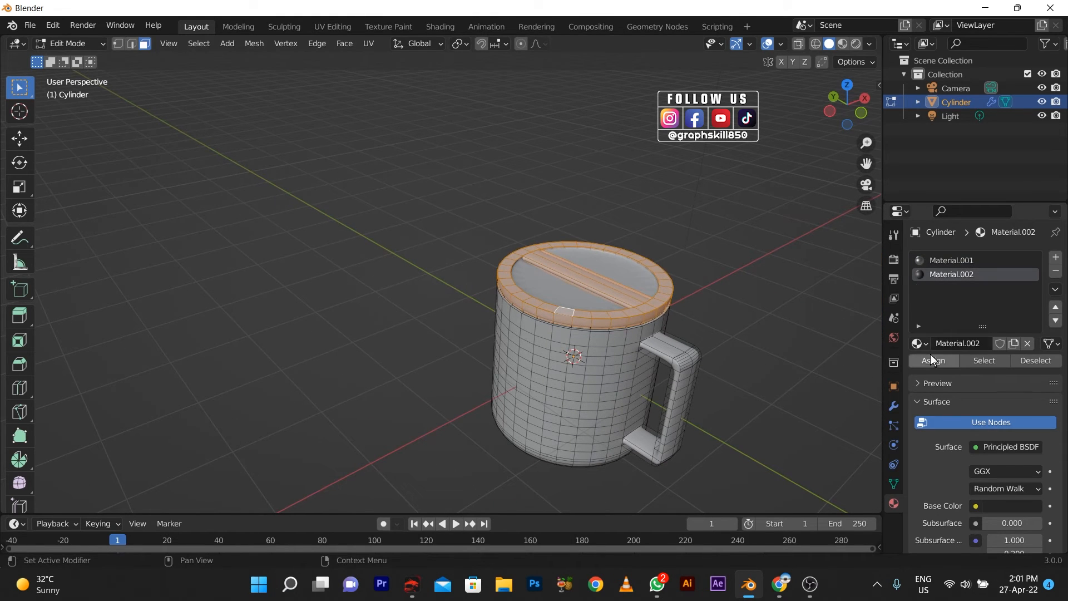
left_click(842, 44)
middle_click_drag(439, 270, 342, 356)
scroll(357, 359, "up", 4)
scroll(357, 359, "up", 3)
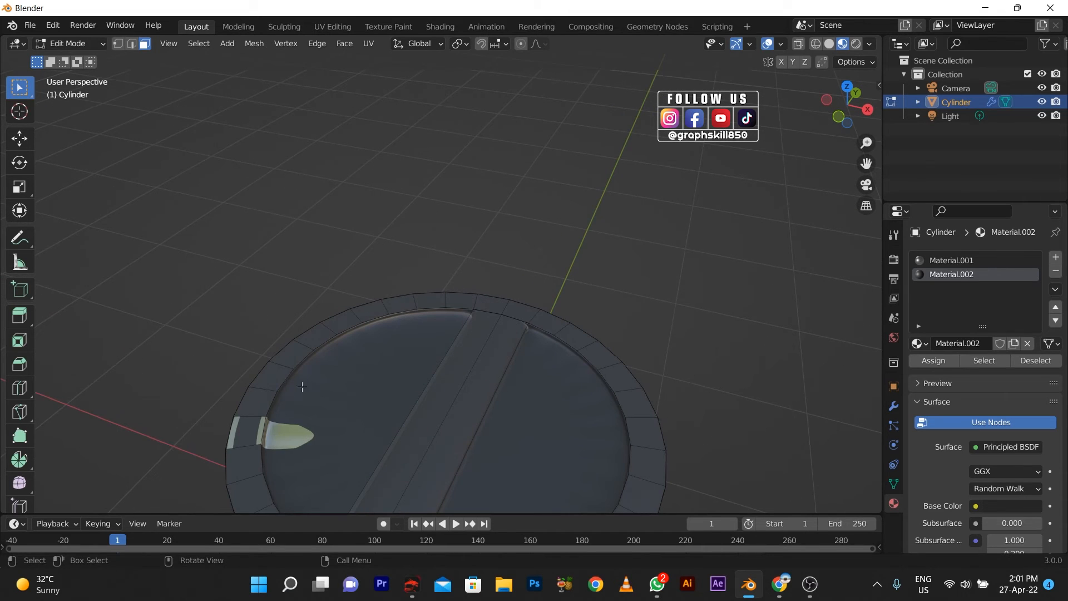
middle_click_drag(302, 387, 458, 326, "shift")
Select the single lid rim face with bright stripes and assign Material.002 to it.
left_click(464, 324)
scroll(536, 360, "up", 2)
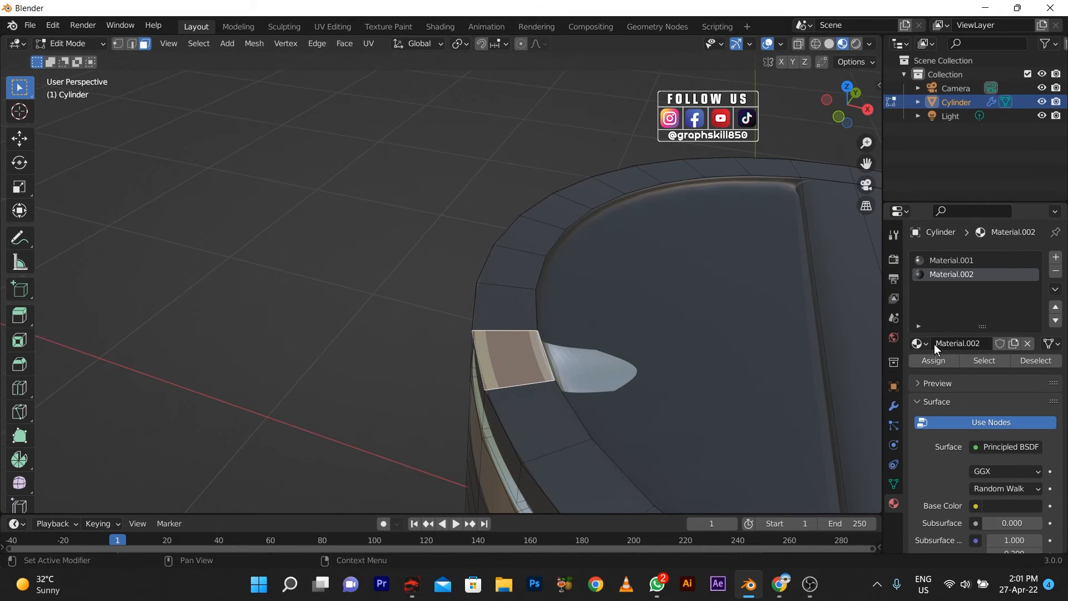
middle_click_drag(495, 371, 627, 257)
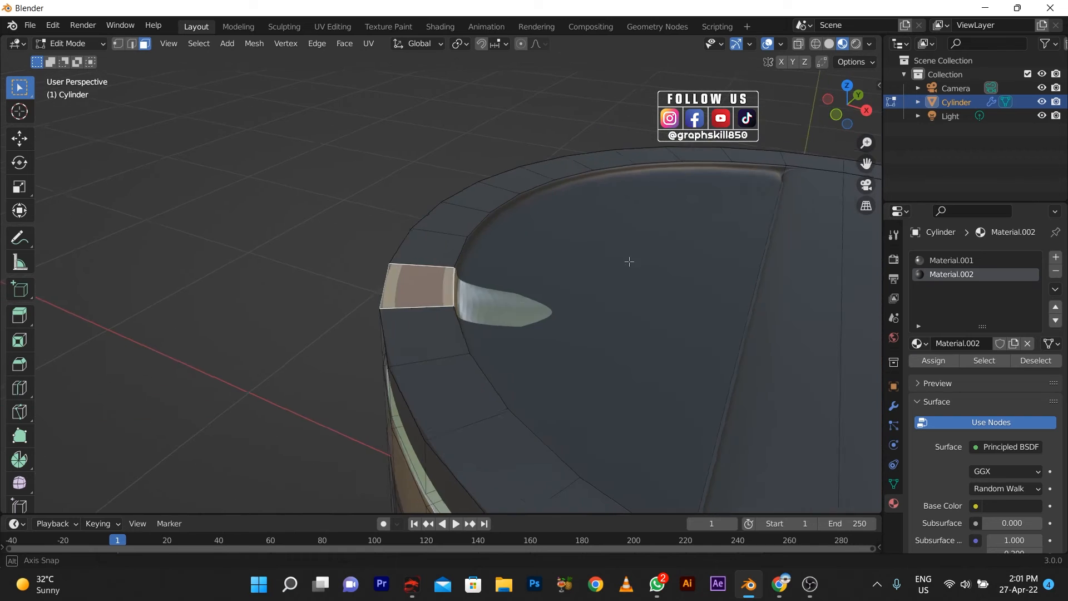
left_click(20, 139)
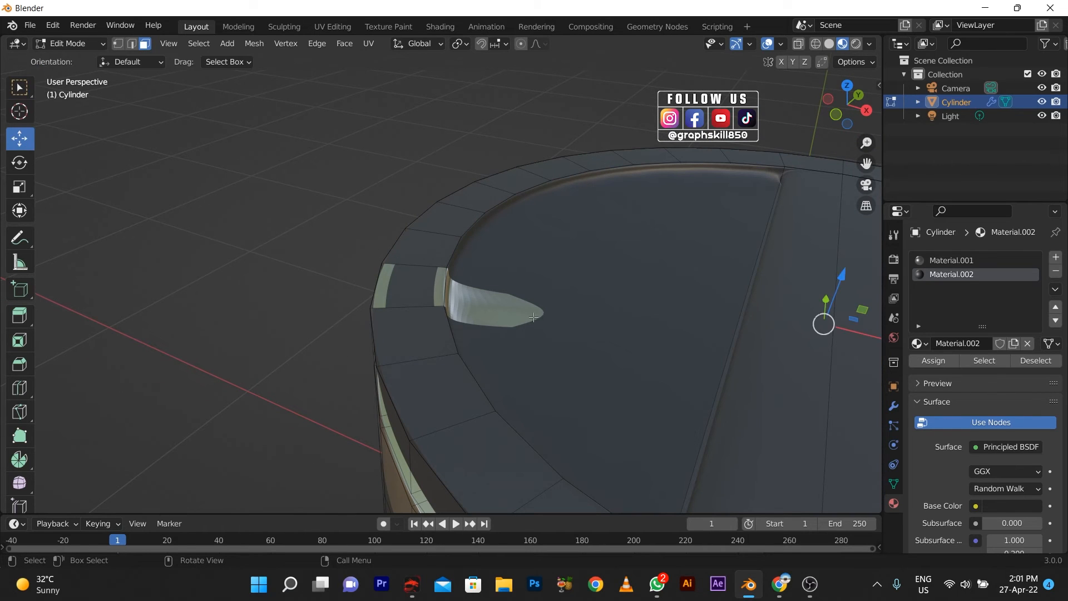
scroll(554, 298, "down", 3)
mouse_move(631, 278)
left_mouse_down()
mouse_move(635, 303)
mouse_move(633, 267)
left_mouse_up()
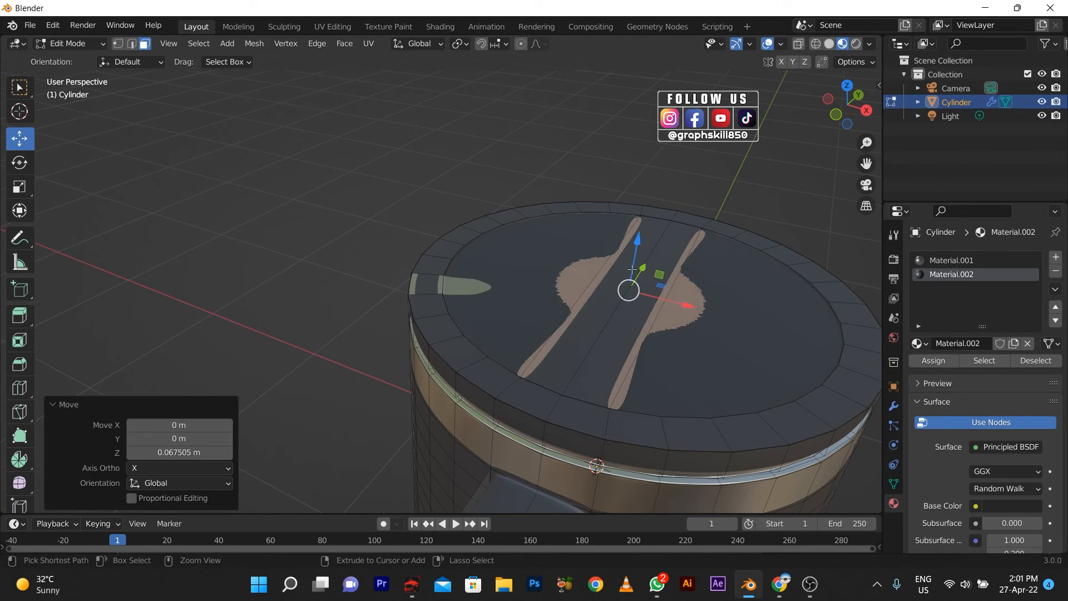
key("ctrl+z")
Grow the selection six times from the striped lid rim face, assign Material.002 to it, and return to Object Mode.
scroll(444, 287, "up", 4)
left_click(437, 288)
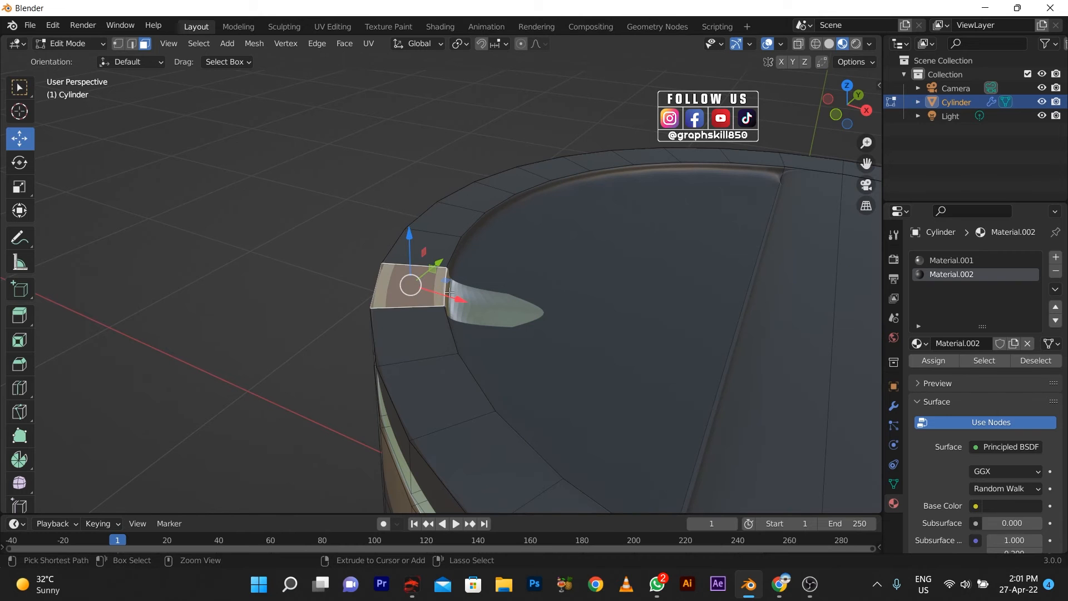
key("ctrl+KP_Add")
key("ctrl+KP_Add")
key("ctrl+KP_Add")
key("ctrl+KP_Add")
key("ctrl+KP_Add")
key("ctrl+KP_Add")
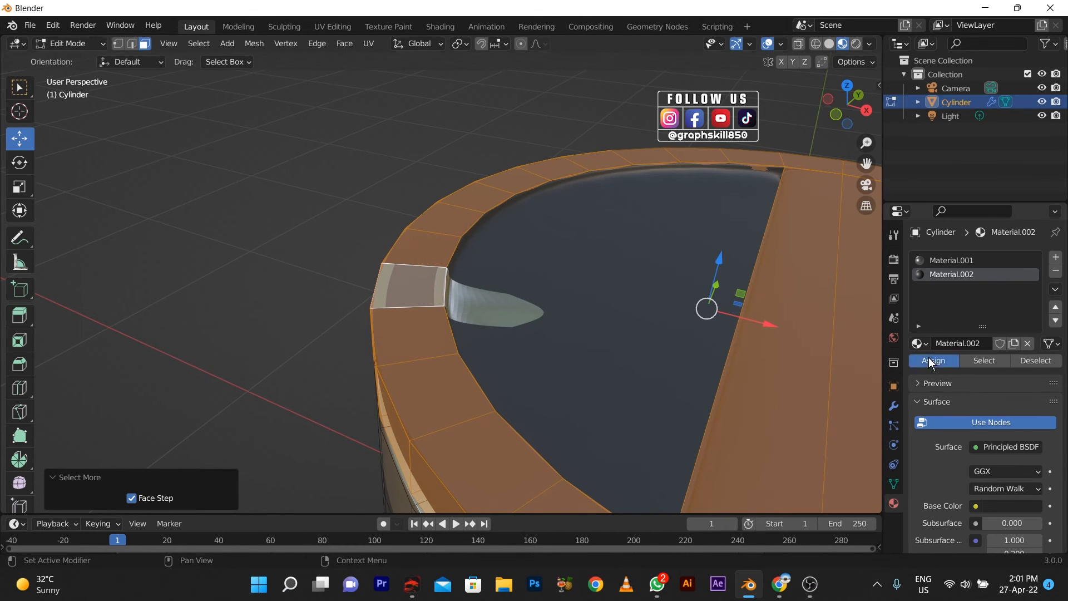
scroll(430, 148, "down", 8)
middle_click_drag(473, 260, 538, 238)
left_click(368, 283)
middle_click_drag(383, 284, 233, 311)
scroll(569, 358, "up", 3)
key("Tab")
scroll(382, 304, "down", 1)
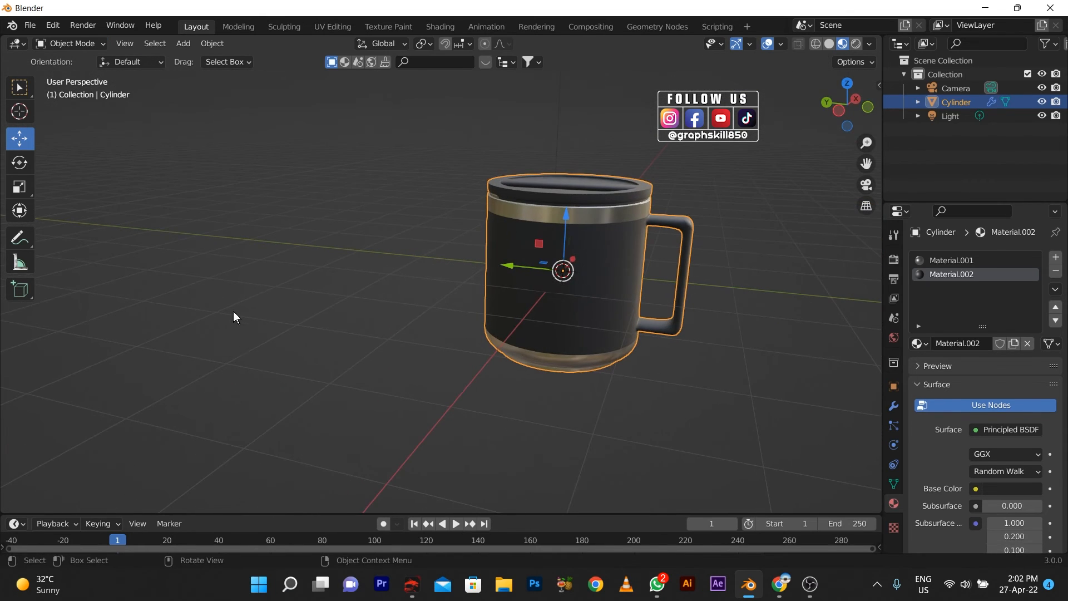
Switch to the Shading workspace and add a Bump node beside Material.002's Principled BSDF node.
left_click(439, 26)
middle_click_drag(485, 401, 478, 480)
scroll(492, 261, "up", 5)
middle_click_drag(493, 262, 534, 149)
scroll(534, 149, "down", 3)
middle_click_drag(485, 458, 608, 365)
key("shift+a")
left_click(350, 403)
type("b")
left_click(365, 421)
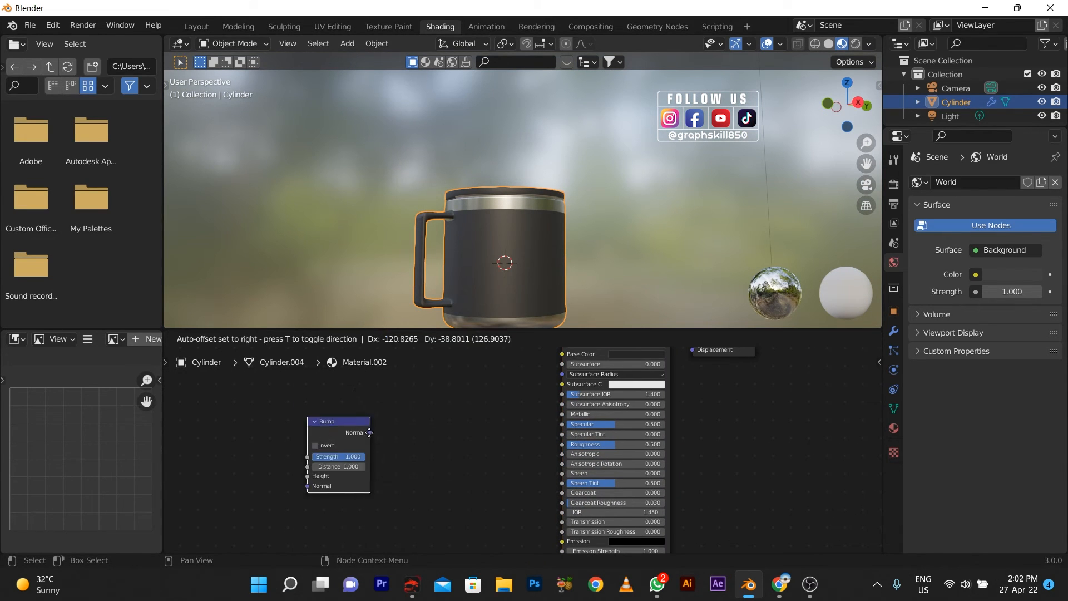
left_click(445, 421)
Add a Noise Texture node, link its Fac to the Bump's Height, and link the Bump's Normal to the Principled BSDF's Normal.
key("shift+a")
mouse_move(315, 489)
mouse_move(320, 467)
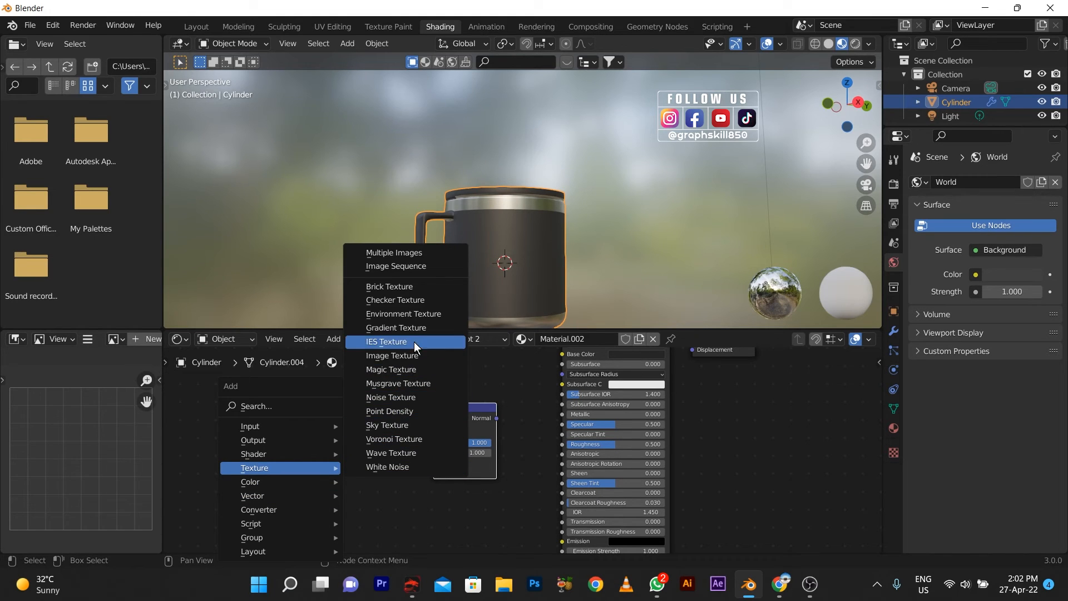
left_click(405, 397)
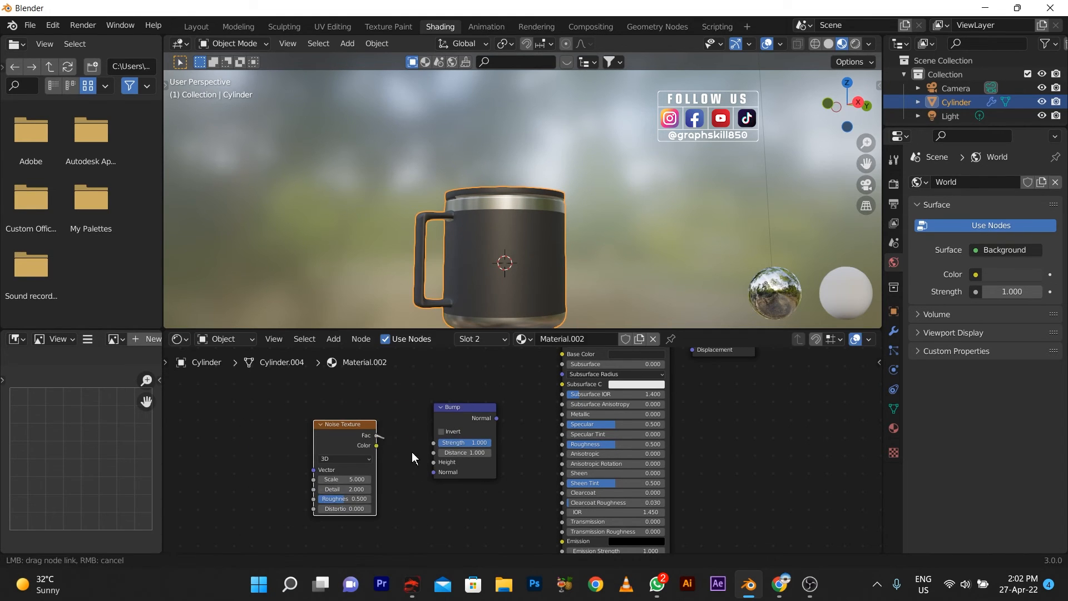
left_click_drag(496, 418, 562, 472)
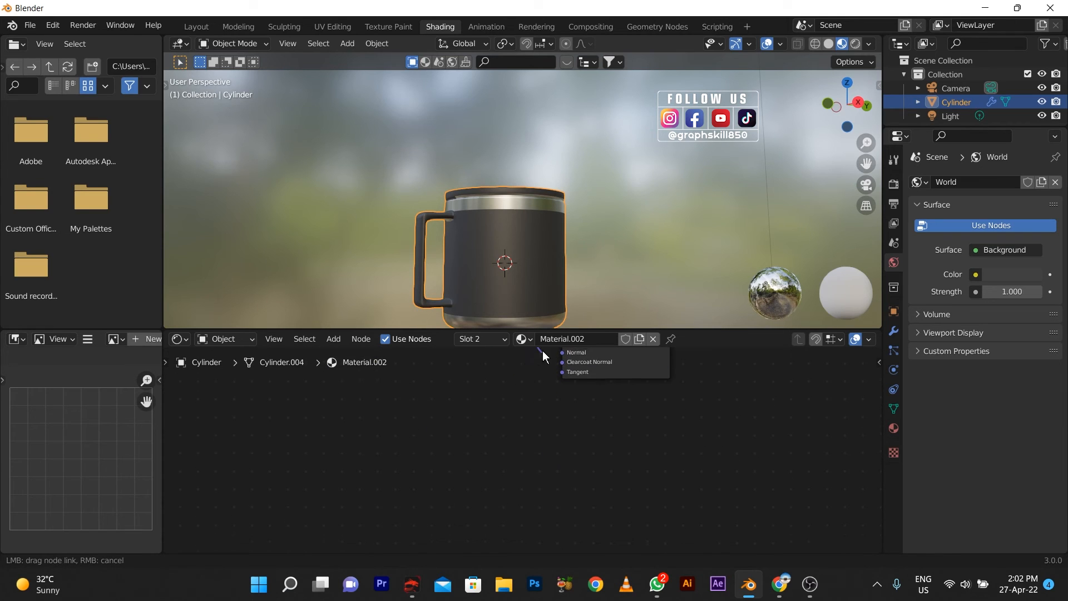
left_click_drag(542, 352, 559, 452)
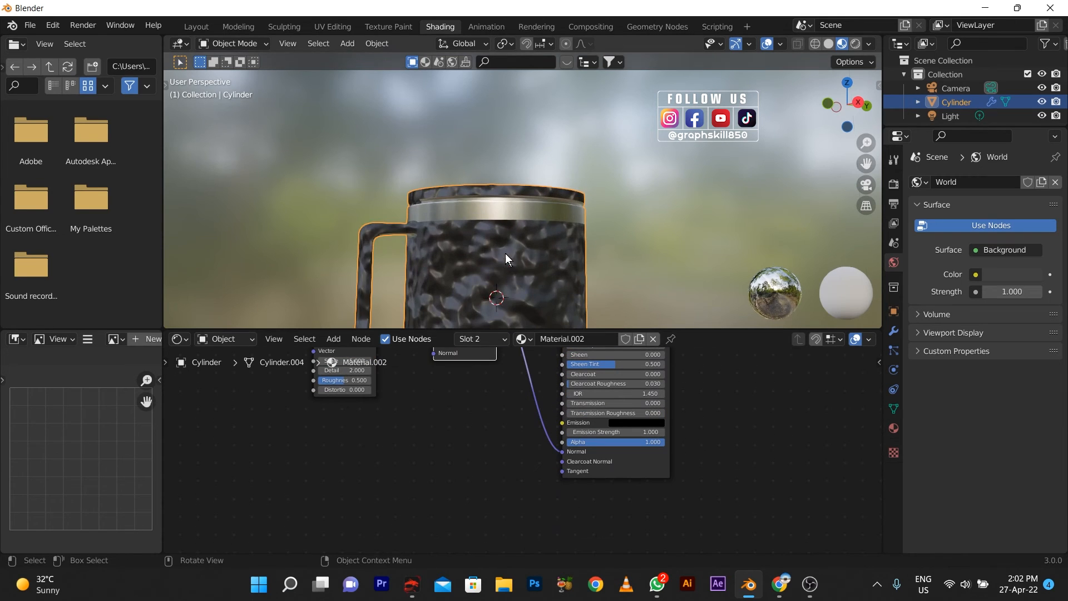
Set the Noise Texture's scale to about 297.4 for a fine grain on the mug.
middle_click_drag(437, 417, 446, 543)
scroll(445, 501, "up", 3)
left_click_drag(307, 496, 381, 497)
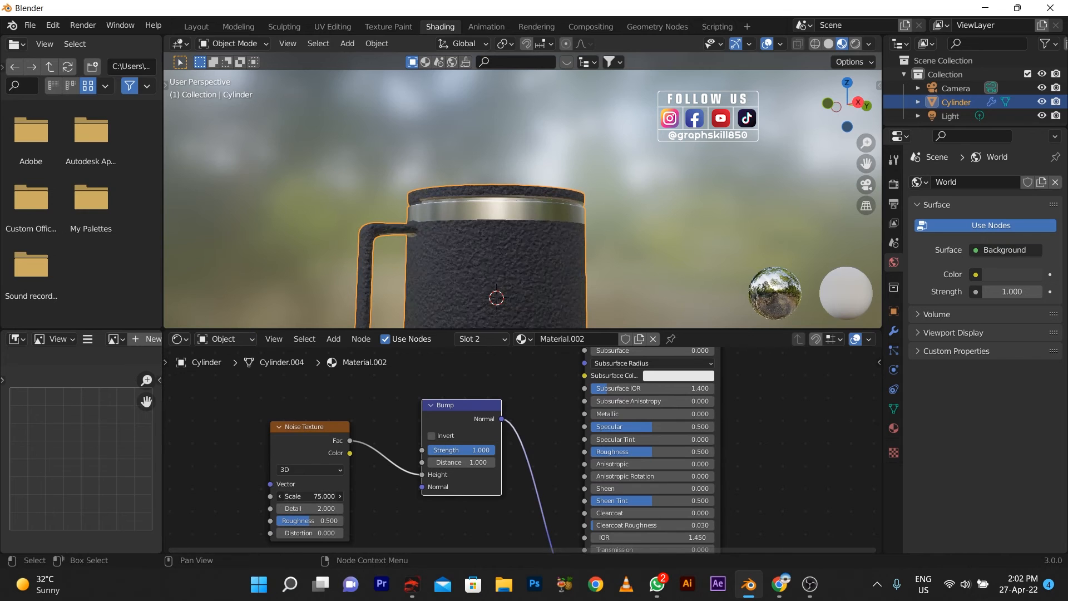
left_click_drag(309, 496, 315, 496)
scroll(584, 206, "down", 5)
middle_click_drag(530, 253, 684, 267)
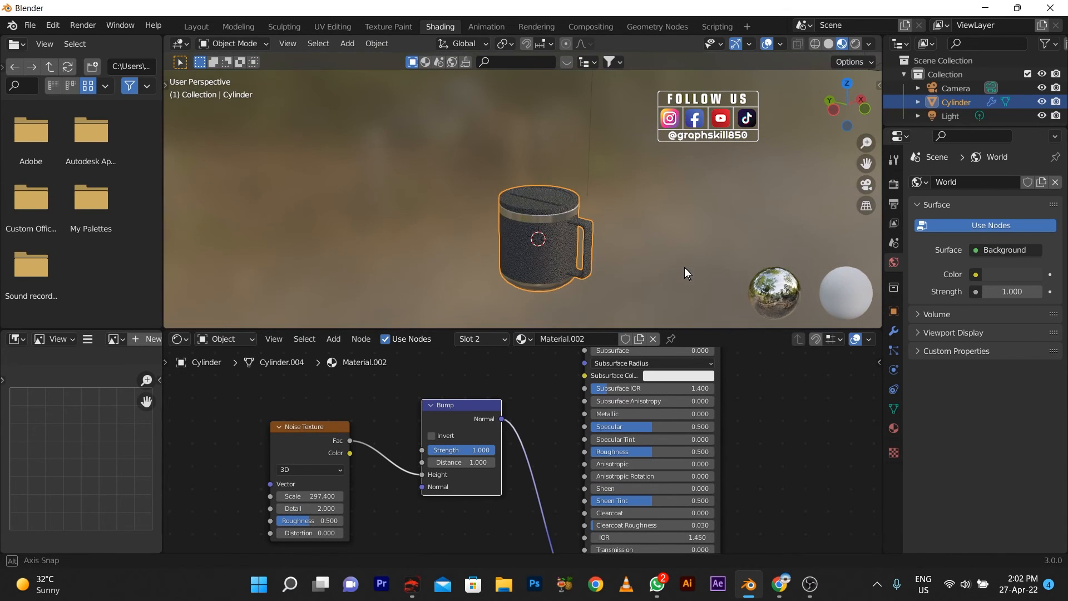
Set the Noise Texture's detail to 15 and its roughness to 0.
left_click_drag(303, 509, 348, 520)
scroll(541, 277, "up", 5)
middle_click_drag(572, 262, 573, 138, "shift")
left_click_drag(309, 521, 339, 508)
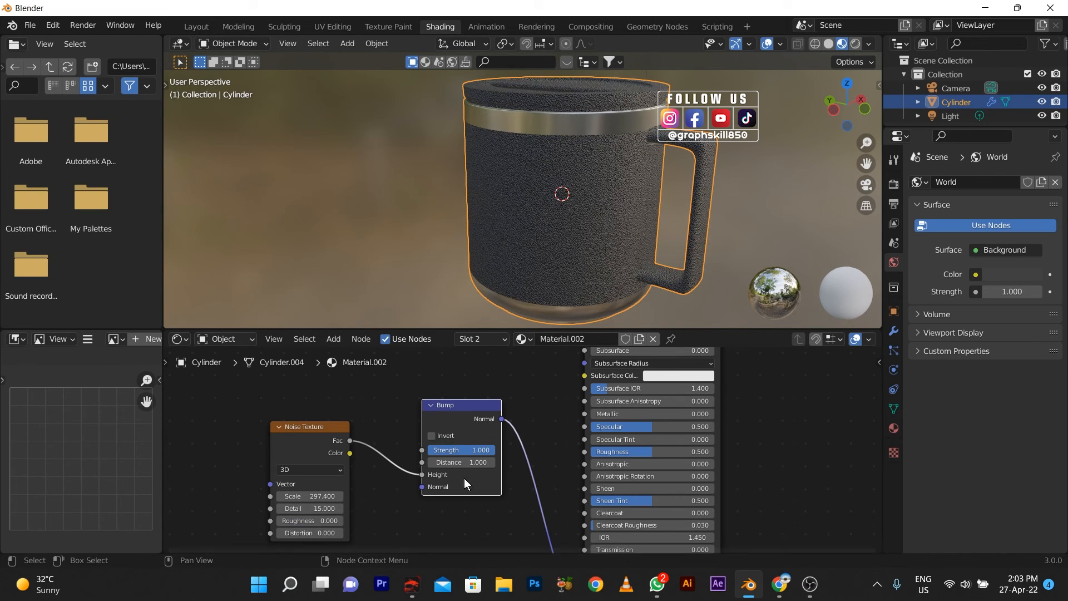
Lower the Bump node's distance to 0.1, 0.01 and finally 0.004 to soften the mug's surface grain.
mouse_move(464, 462)
left_mouse_down()
mouse_move(431, 462)
mouse_move(483, 463)
left_mouse_up()
type("0.1")
left_click(475, 454)
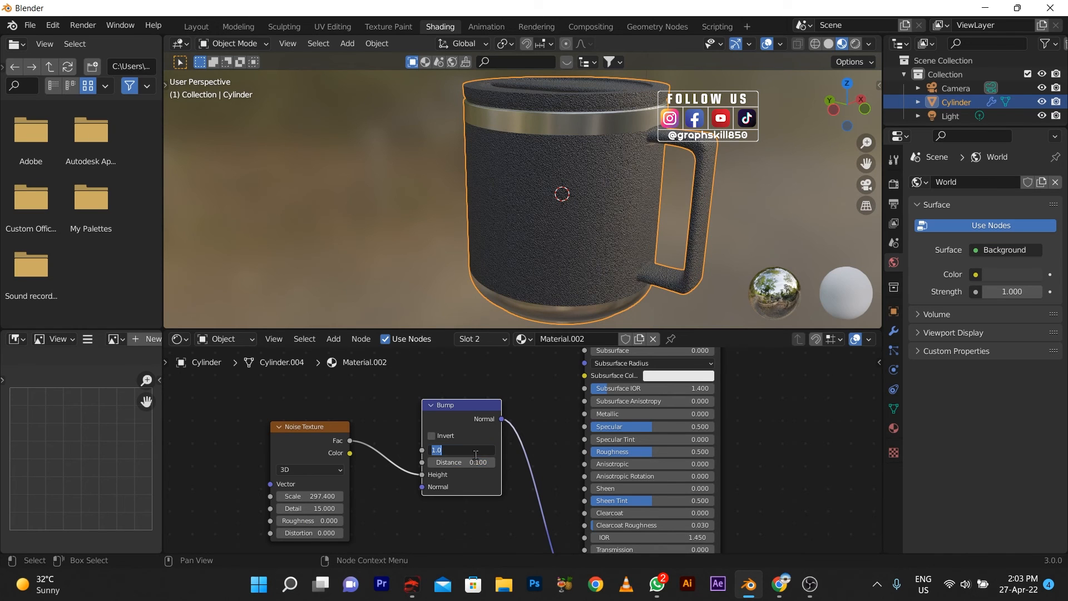
left_click(472, 450)
left_click_drag(472, 449, 495, 450)
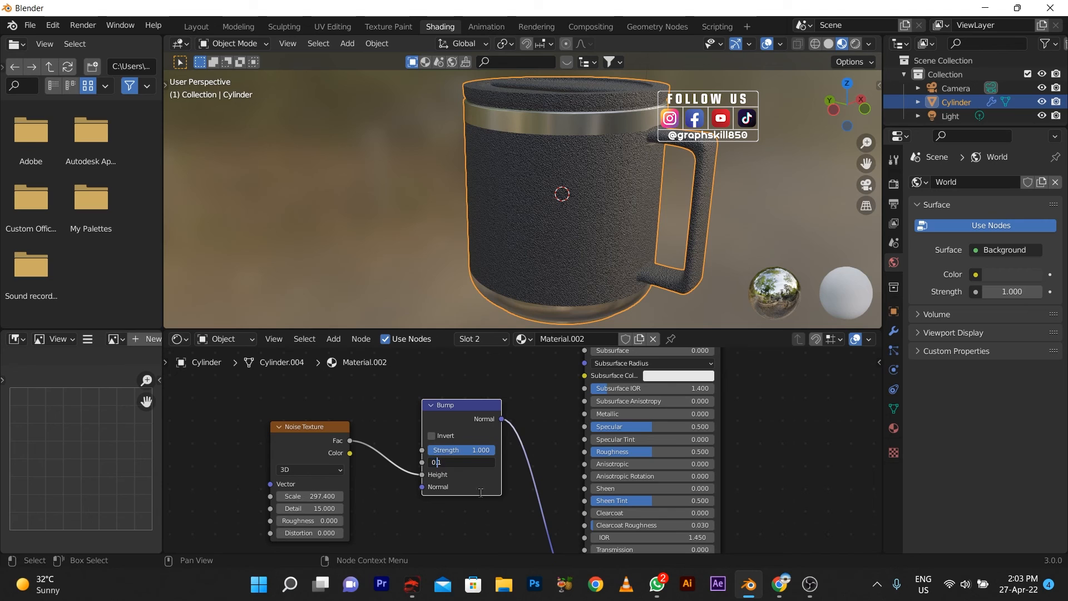
type("0.01")
key("Return")
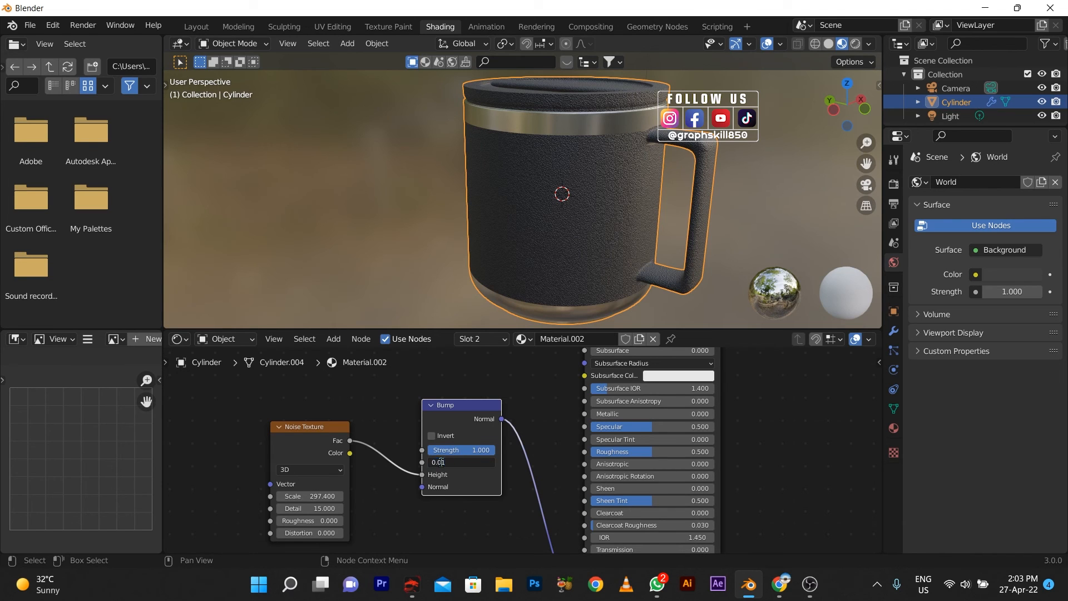
key("Return")
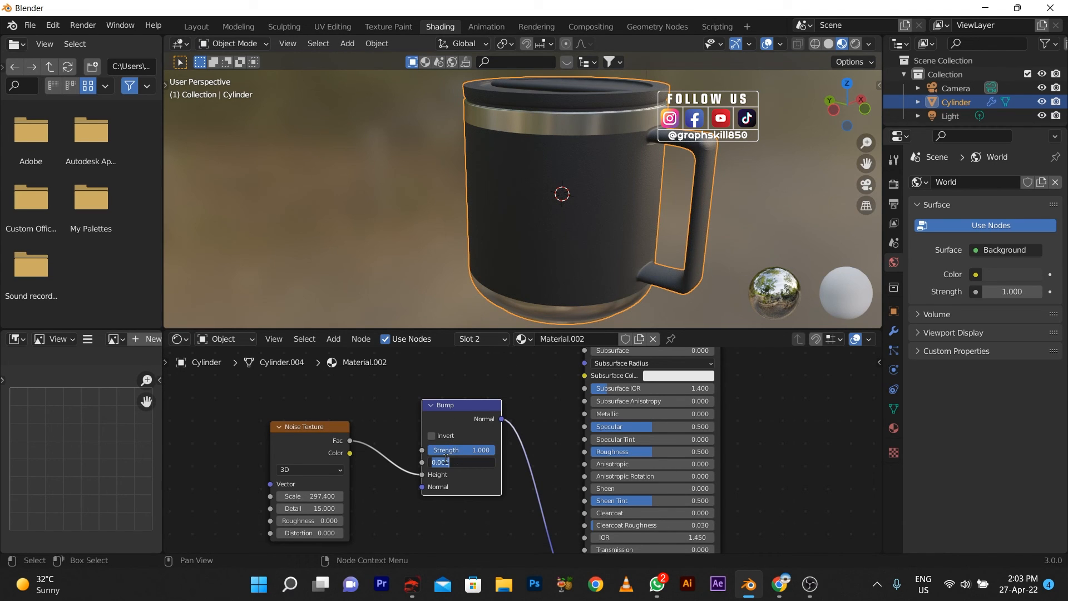
Switch to the Layout workspace, paste a copy of the mug, and move it along Y past the original's handle side.
scroll(418, 275, "down", 3)
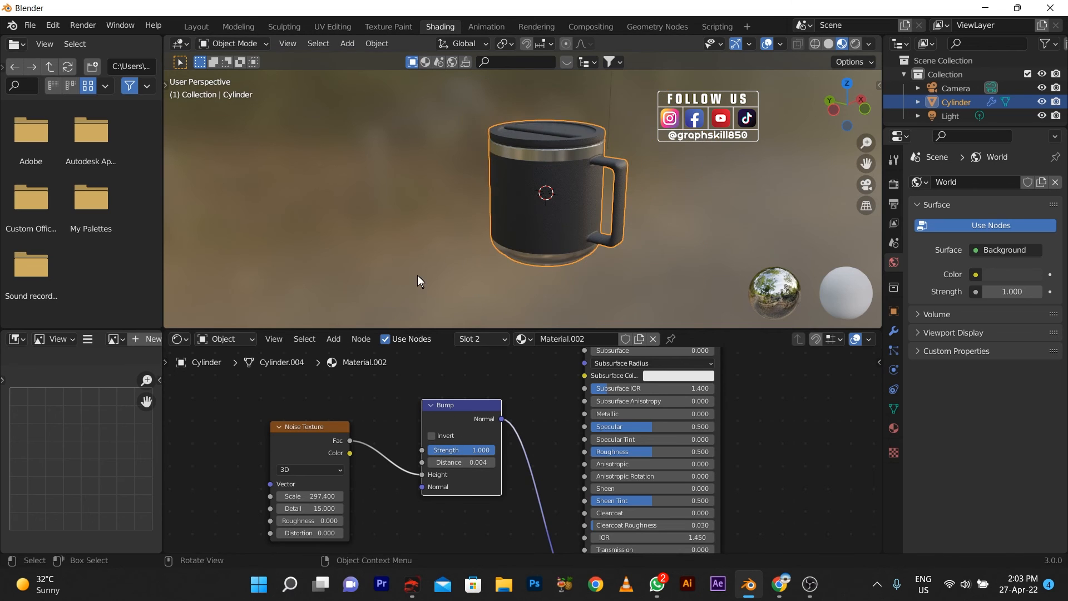
middle_click_drag(418, 275, 374, 273)
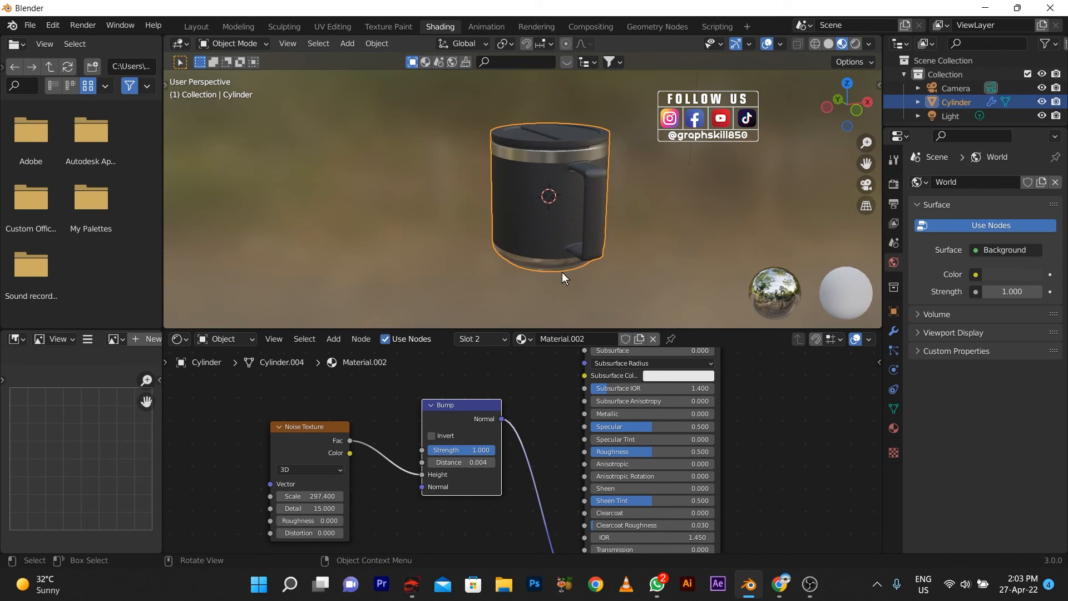
scroll(562, 272, "down", 2)
mouse_move(501, 272)
middle_mouse_down()
mouse_move(553, 276)
mouse_move(562, 289)
mouse_move(475, 272)
middle_mouse_up()
left_click(209, 22)
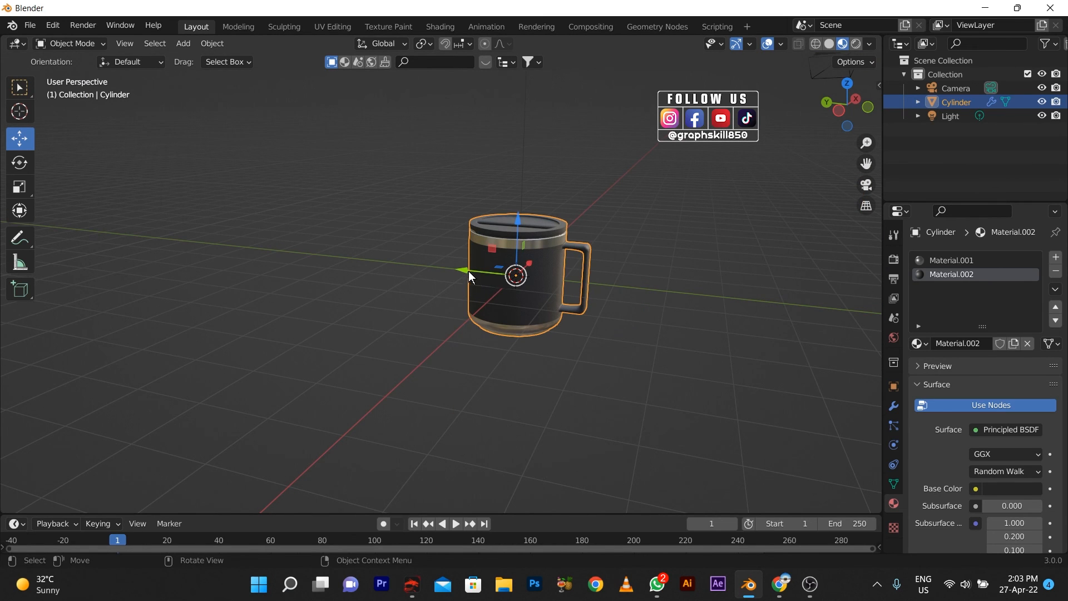
key("ctrl+c")
key("ctrl+v")
key("g")
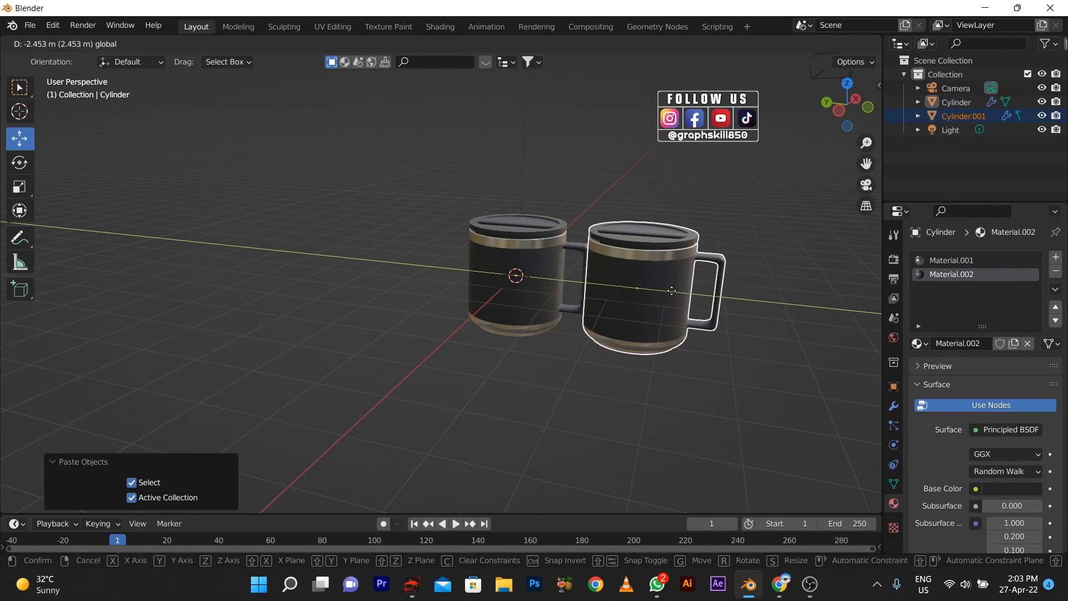
left_click(671, 290)
Paste another copy of the mug and move it along Y to the opposite side of the original, forming a row of three.
scroll(596, 342, "down", 3)
left_click(633, 367)
key("ctrl+v")
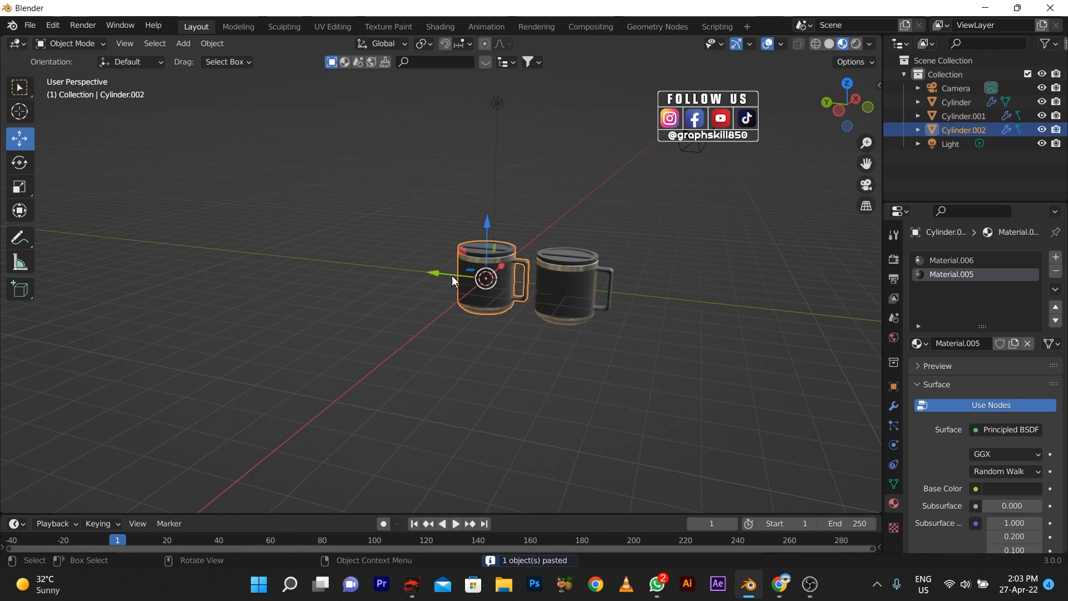
key("g")
left_click(370, 278)
Change the Base Color of the first copy's black material, Material.003, to a medium bluish purple.
scroll(480, 362, "up", 2)
left_click(726, 306)
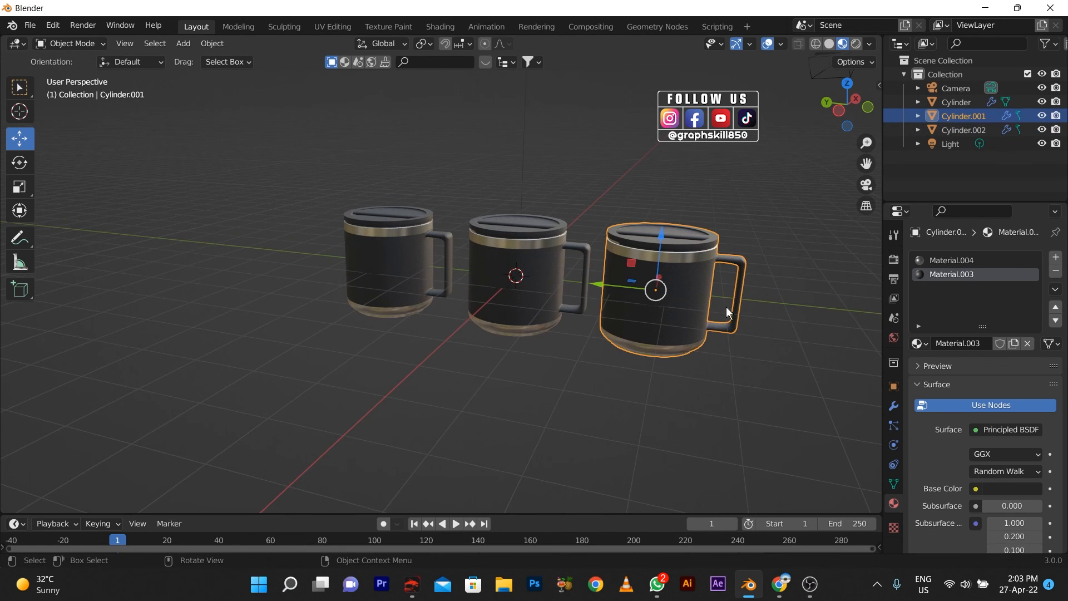
scroll(952, 455, "down", 4)
left_click(1011, 399)
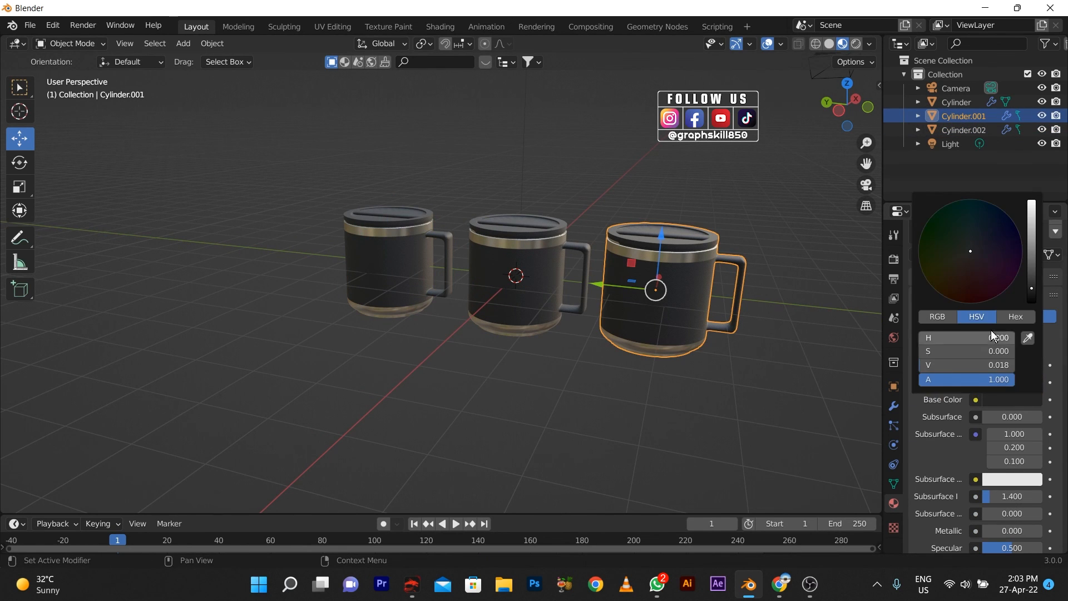
left_click_drag(1032, 236, 1031, 202)
mouse_move(969, 242)
left_mouse_down()
mouse_move(948, 236)
mouse_move(994, 245)
left_mouse_up()
left_click_drag(1031, 203, 1031, 241)
middle_click_drag(697, 310, 669, 294)
scroll(669, 295, "up", 3)
scroll(670, 294, "down", 3)
left_click(663, 323)
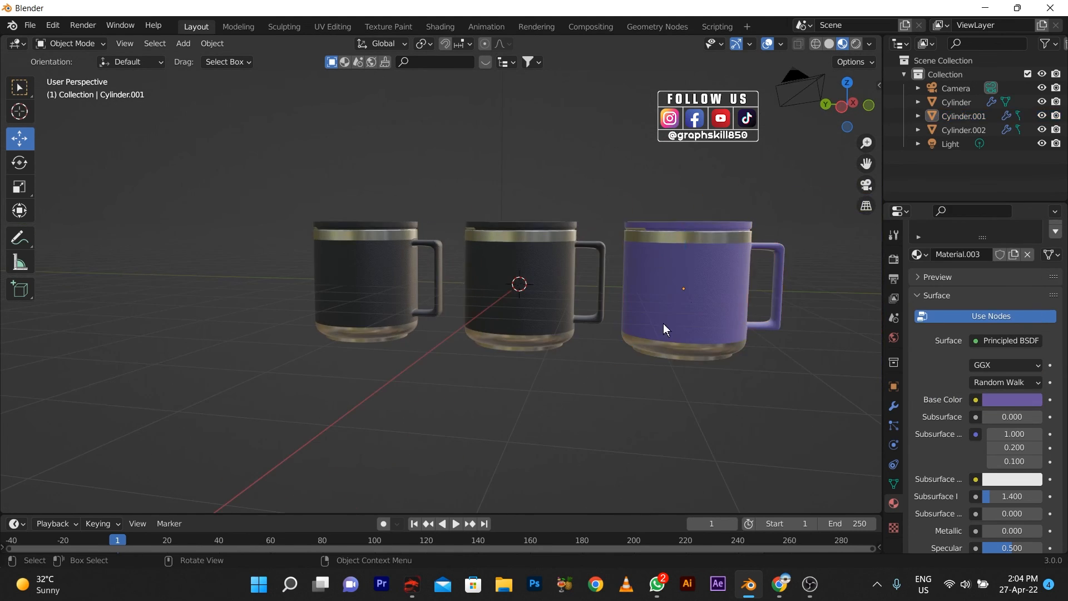
Shift the purple mug's Base Color to a more saturated magenta-purple.
left_click(663, 323)
left_click(996, 398)
mouse_move(1000, 250)
left_mouse_down()
mouse_move(1031, 255)
mouse_move(1031, 236)
mouse_move(966, 281)
mouse_move(966, 296)
left_mouse_up()
Set the Base Color of the black mug at the other end of the row to red.
left_click(442, 292)
left_click(1013, 400)
middle_click_drag(559, 359, 224, 389)
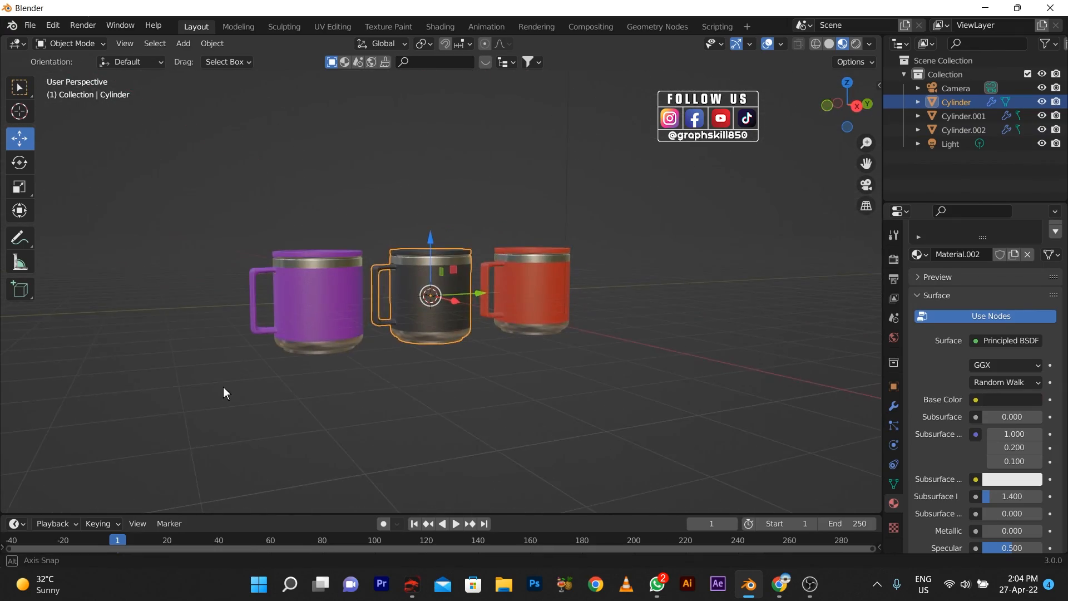